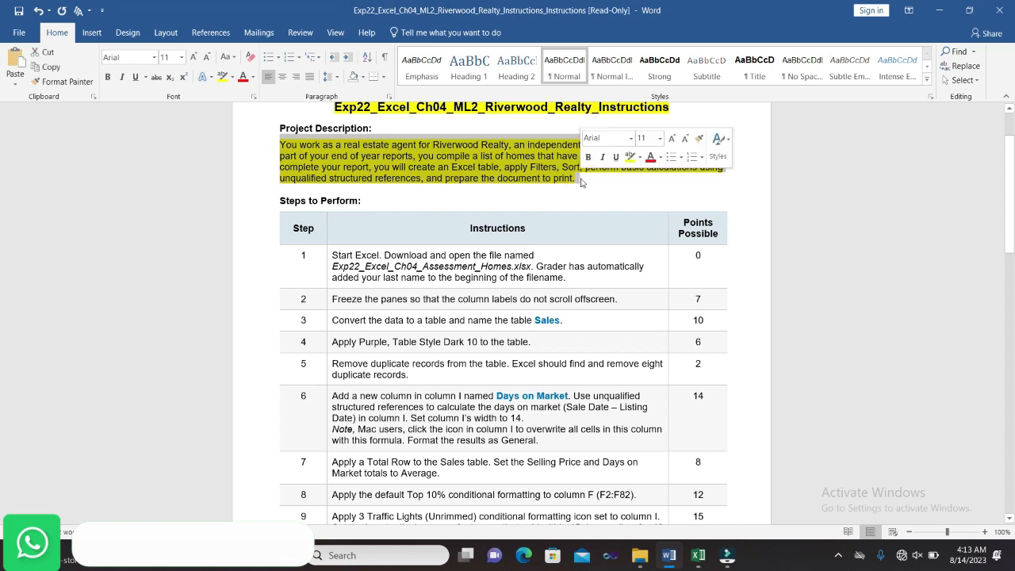
Clear the highlighting from the project description, highlight the step 1 instruction in yellow, and select its workbook file name
{"action": "left_click", "coordinate": [628, 157]}
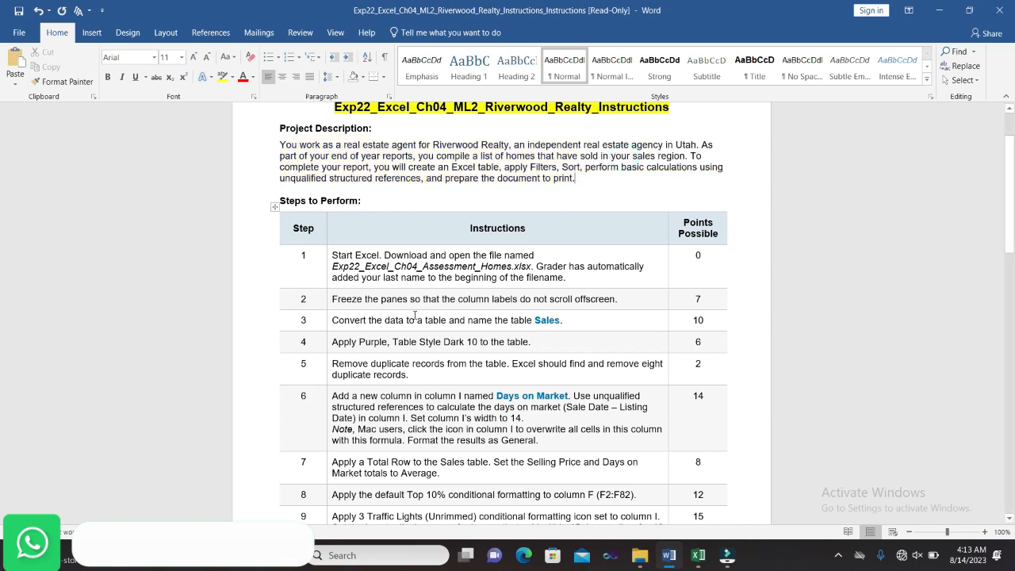
{"action": "left_click", "coordinate": [329, 255]}
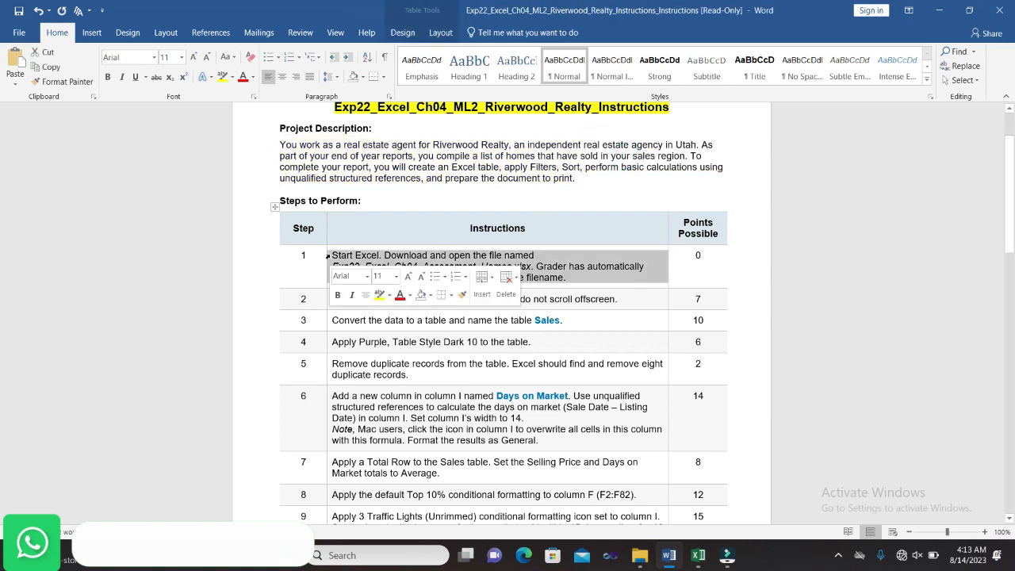
{"action": "left_click", "coordinate": [377, 296]}
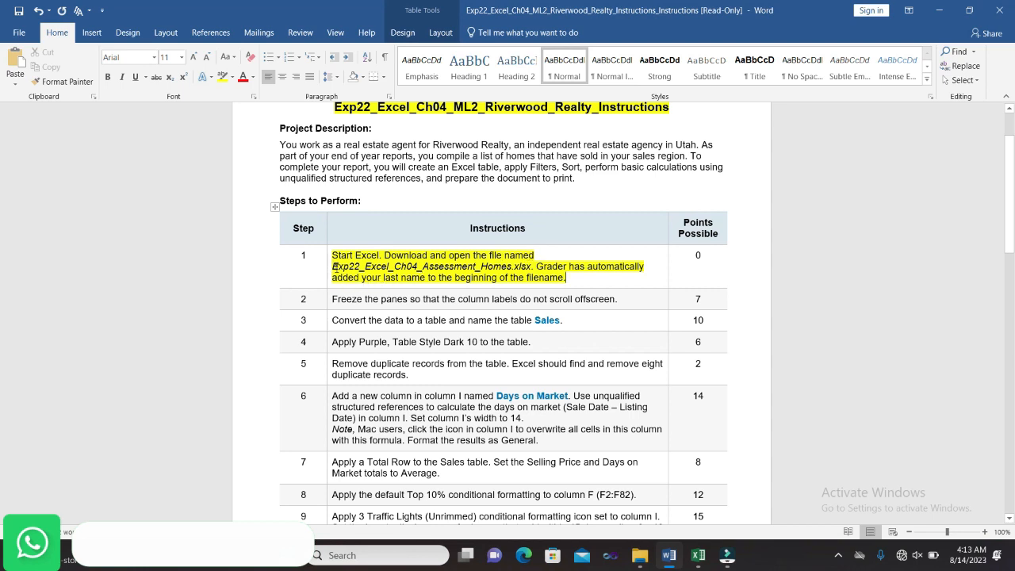
{"action": "left_click_drag", "start_coordinate": [333, 267], "coordinate": [531, 267]}
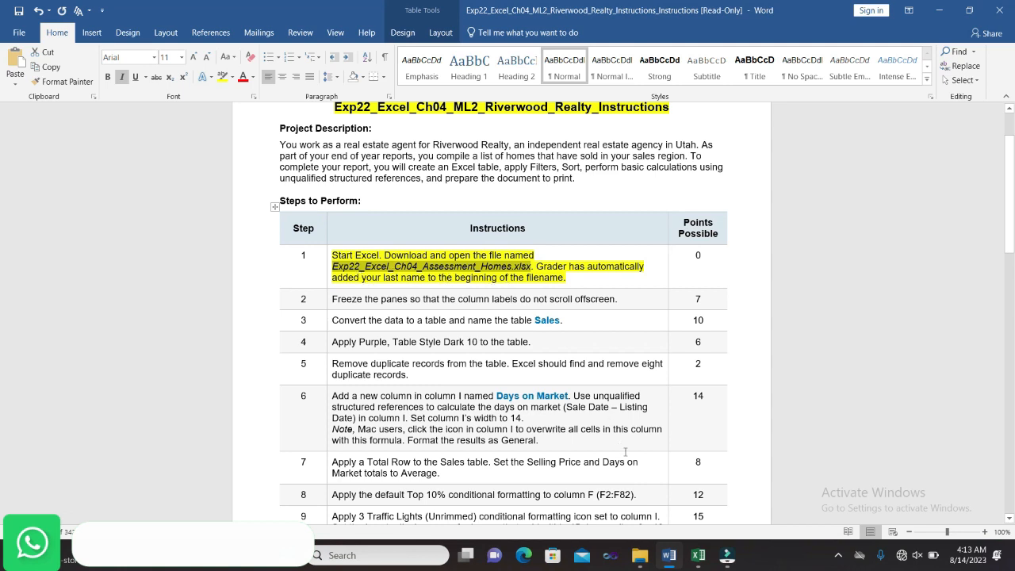
Switch to the homes assessment workbook in Excel and enable editing for it
{"action": "mouse_move", "coordinate": [704, 561]}
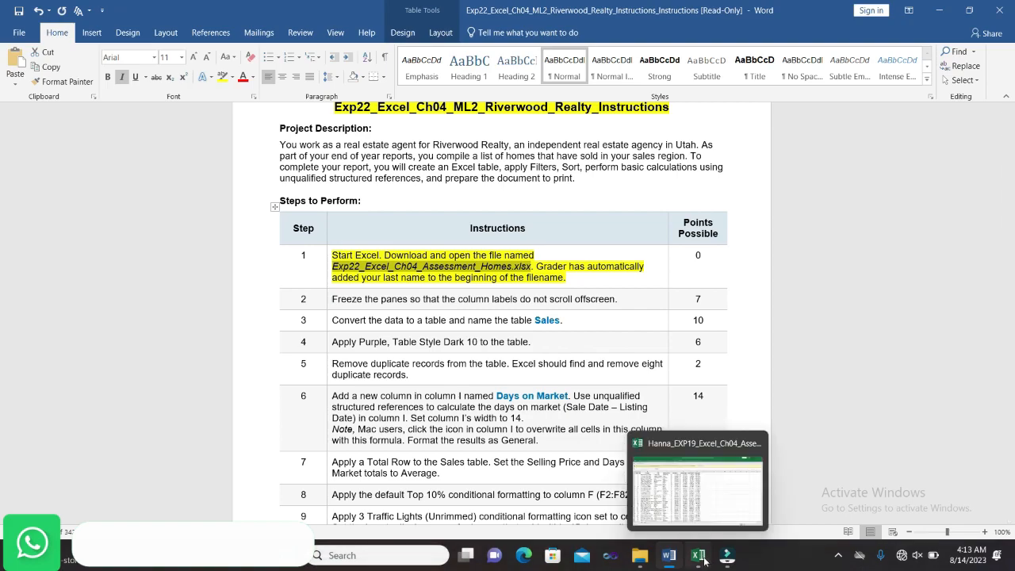
{"action": "left_click", "coordinate": [698, 501]}
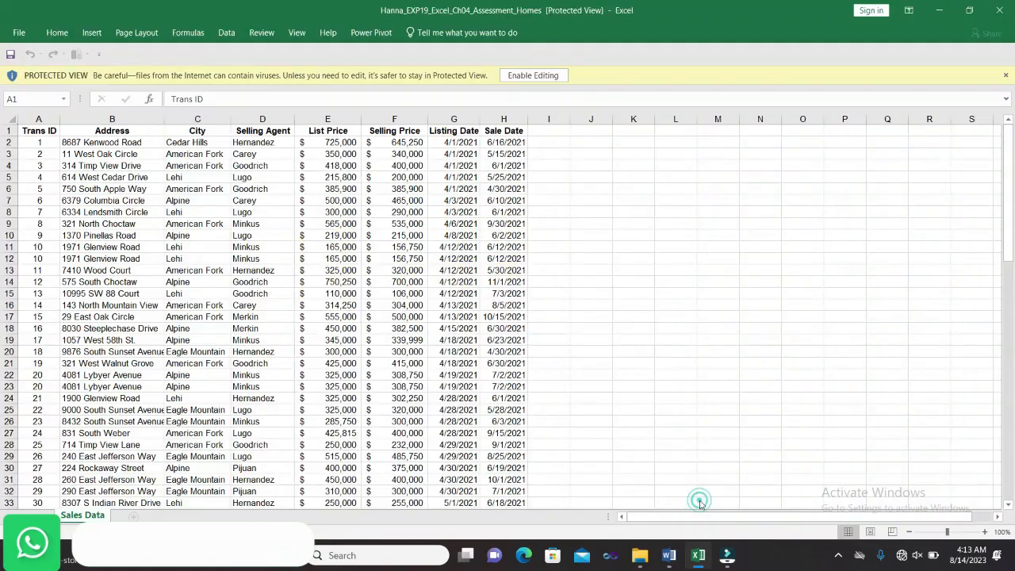
{"action": "left_click", "coordinate": [515, 74]}
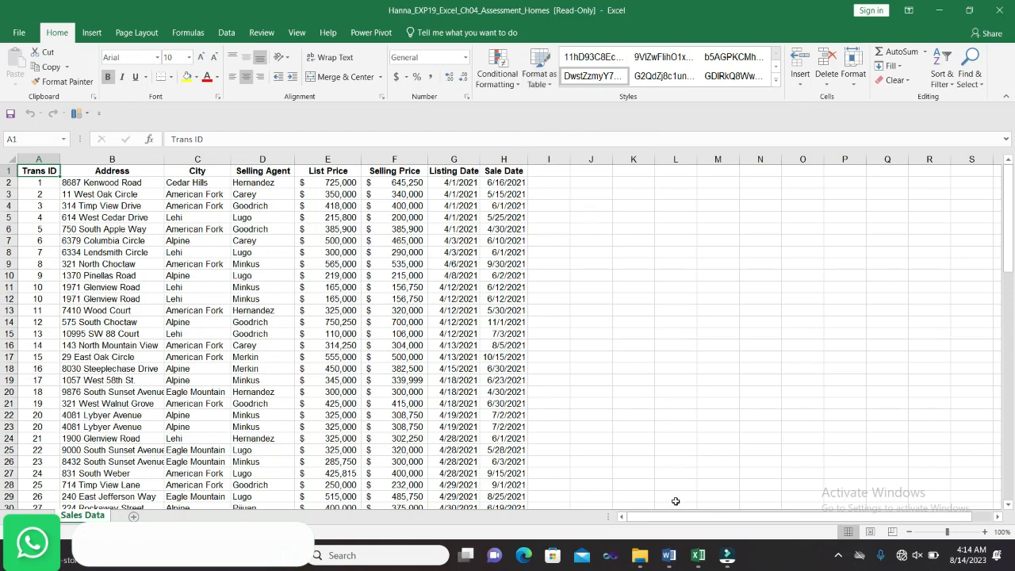
In the Word instructions, clear the highlighting from step 1 and highlight the step 2 instruction about freezing panes in yellow
{"action": "left_click", "coordinate": [669, 557]}
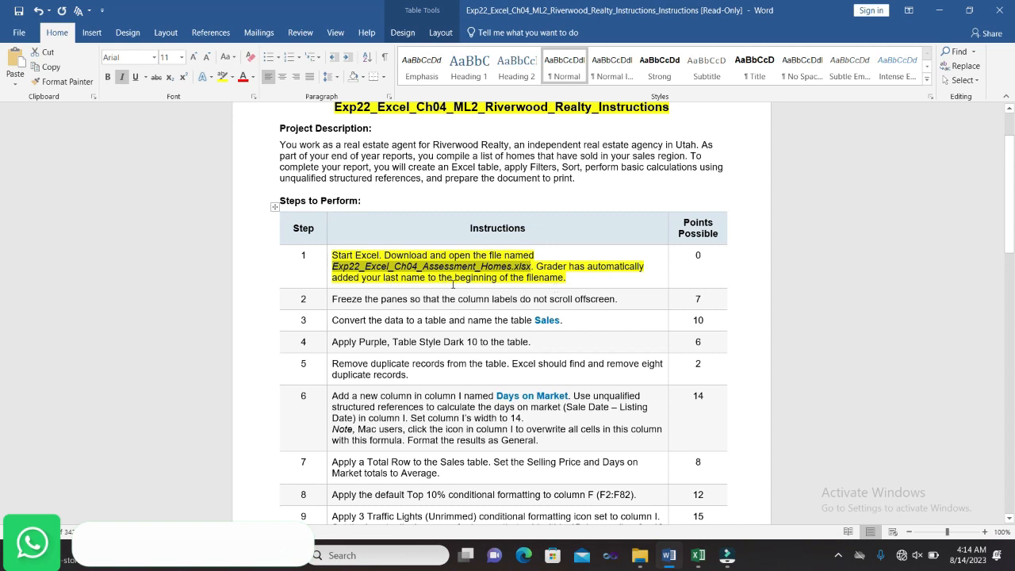
{"action": "left_click", "coordinate": [328, 255]}
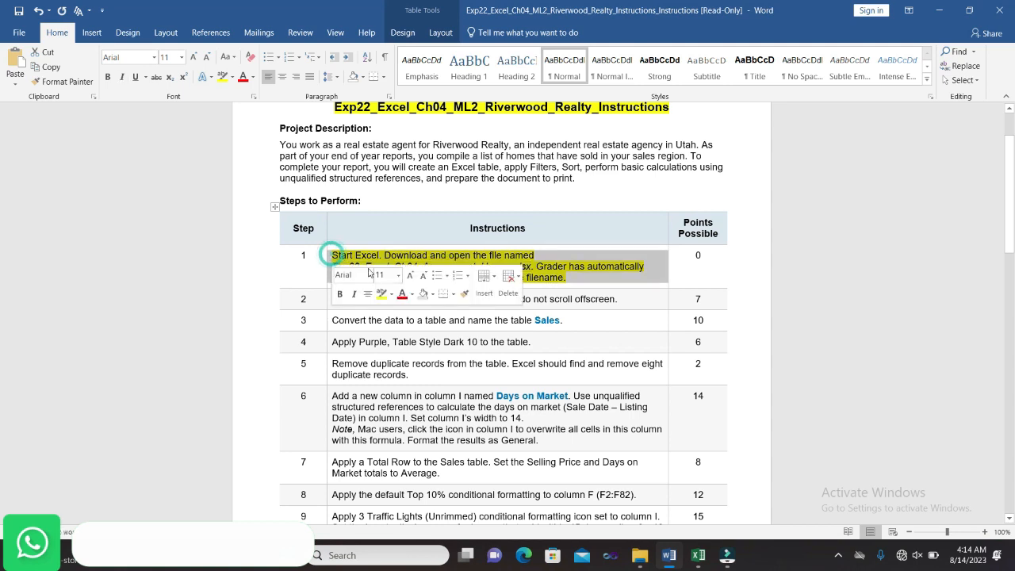
{"action": "left_click", "coordinate": [381, 294]}
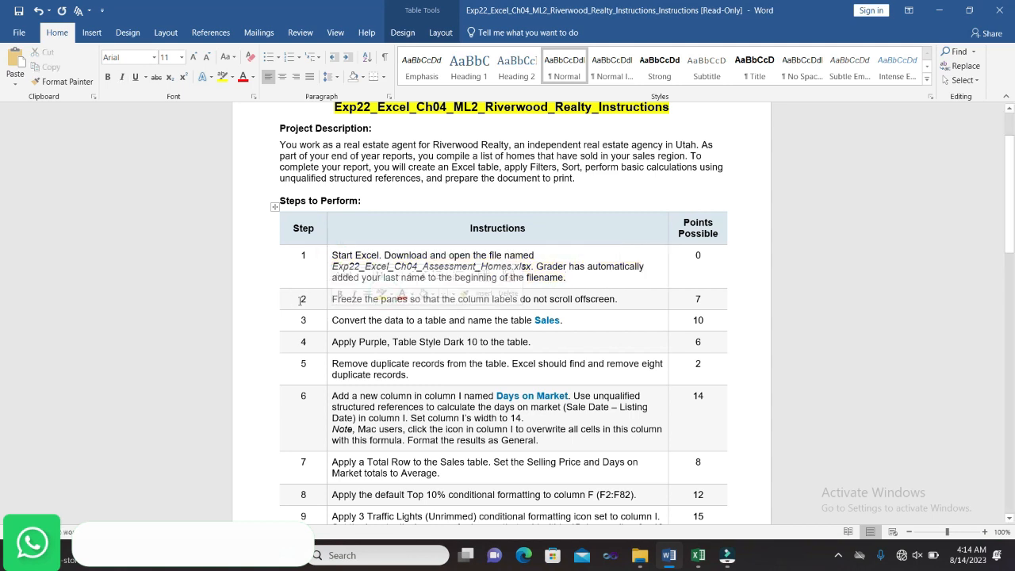
{"action": "left_click", "coordinate": [318, 302]}
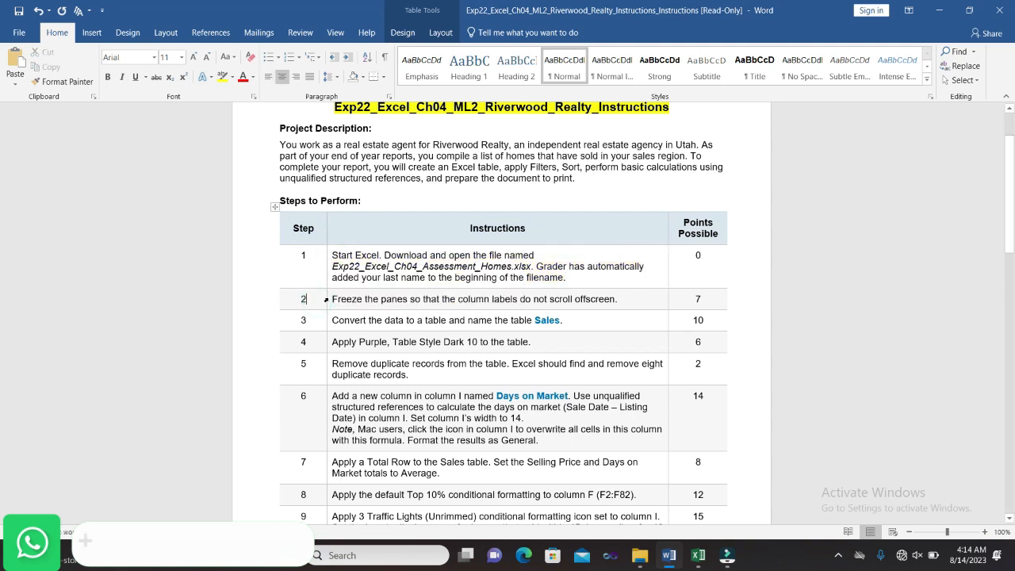
{"action": "left_click", "coordinate": [329, 298]}
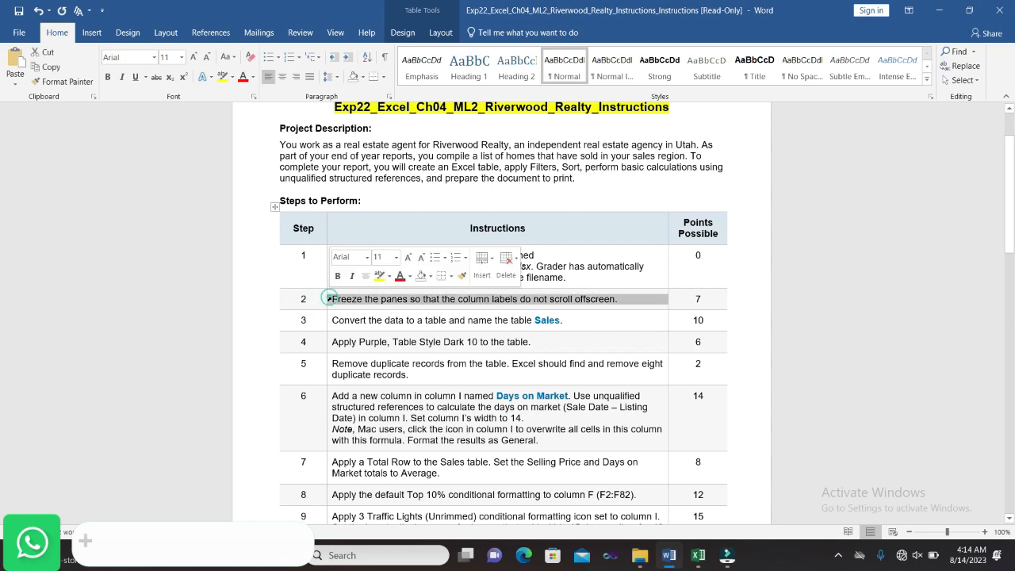
{"action": "left_click", "coordinate": [379, 275]}
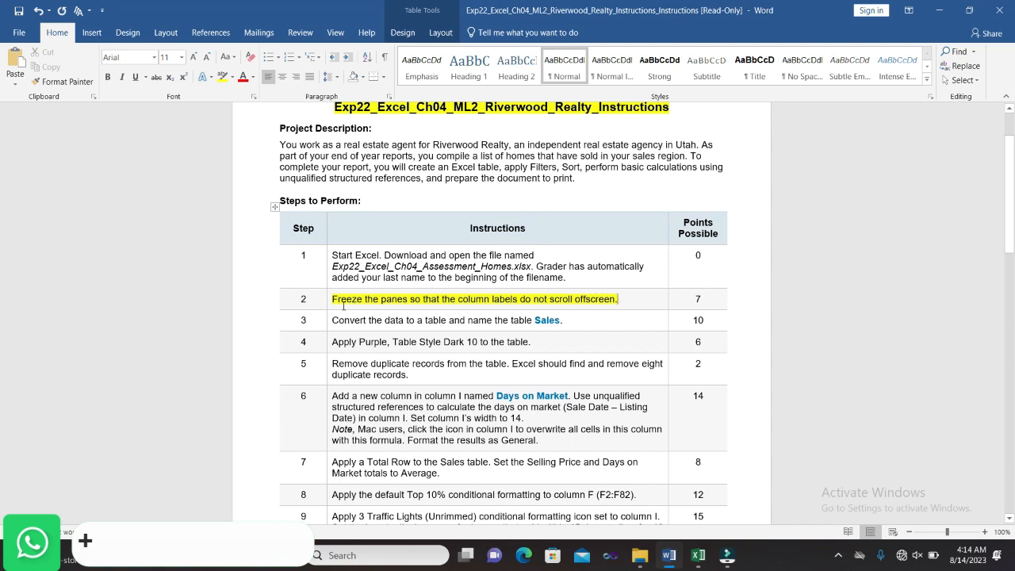
{"action": "left_click_drag", "start_coordinate": [333, 299], "coordinate": [615, 299]}
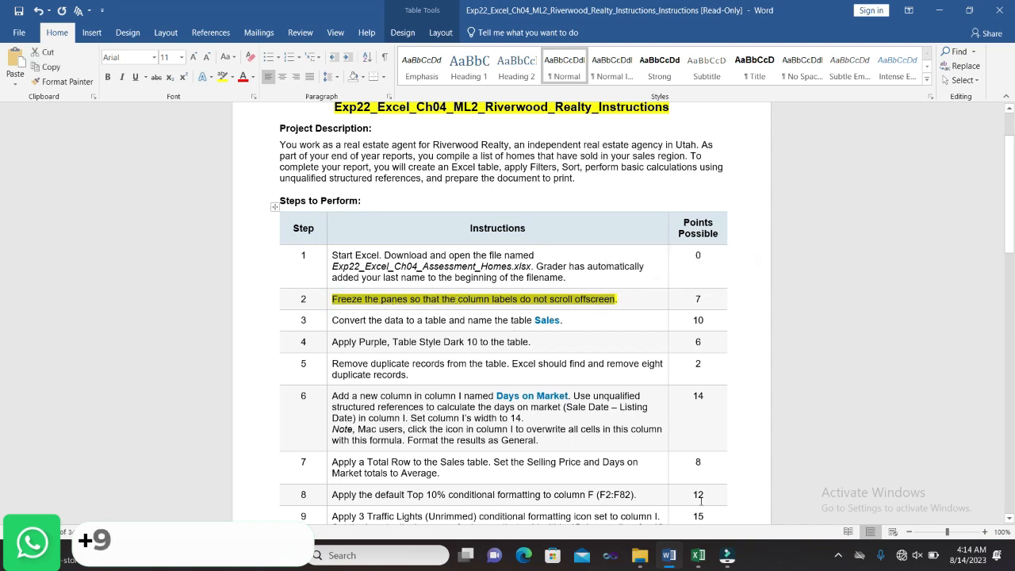
Switch to the Excel workbook and apply Freeze Panes on the Sales Data sheet with cell A1 selected
{"action": "left_click", "coordinate": [697, 555]}
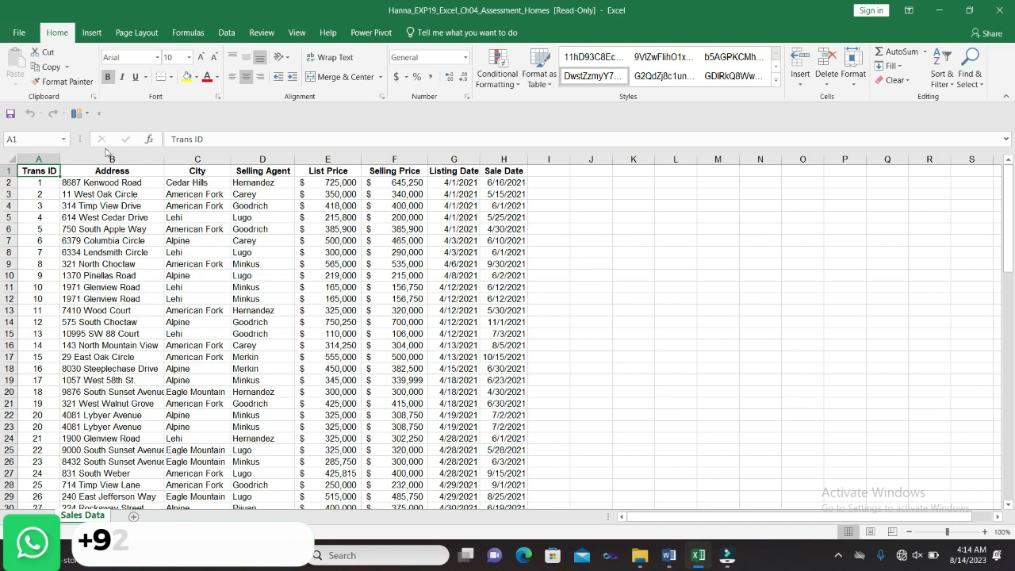
{"action": "left_click", "coordinate": [137, 34]}
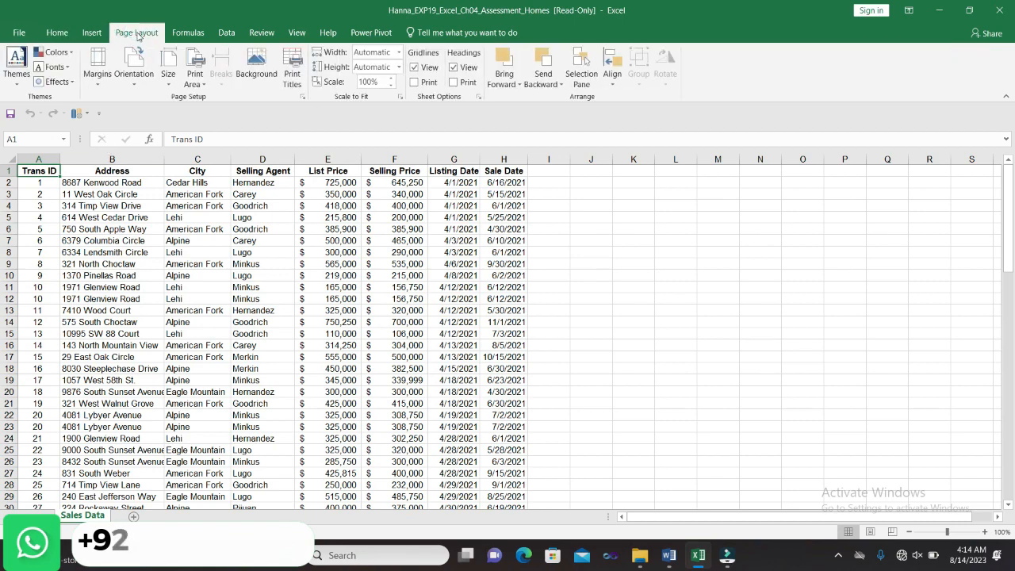
{"action": "left_click", "coordinate": [194, 31]}
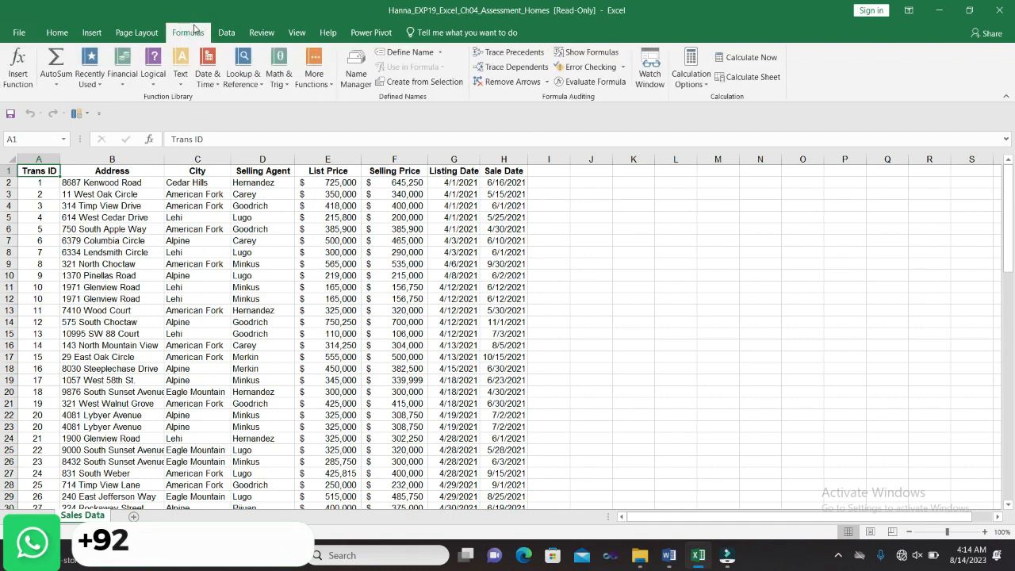
{"action": "left_click", "coordinate": [238, 32]}
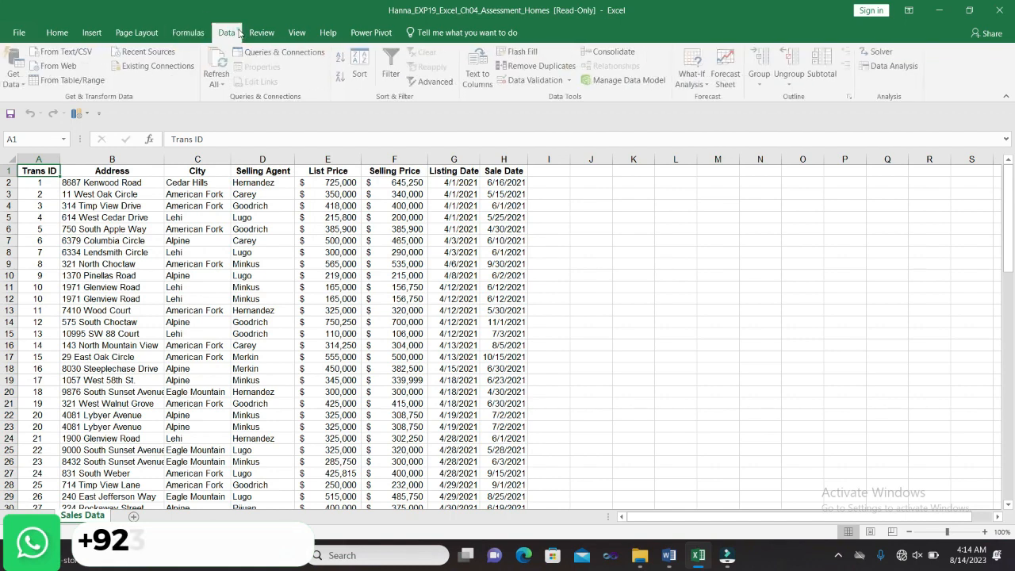
{"action": "left_click", "coordinate": [261, 32]}
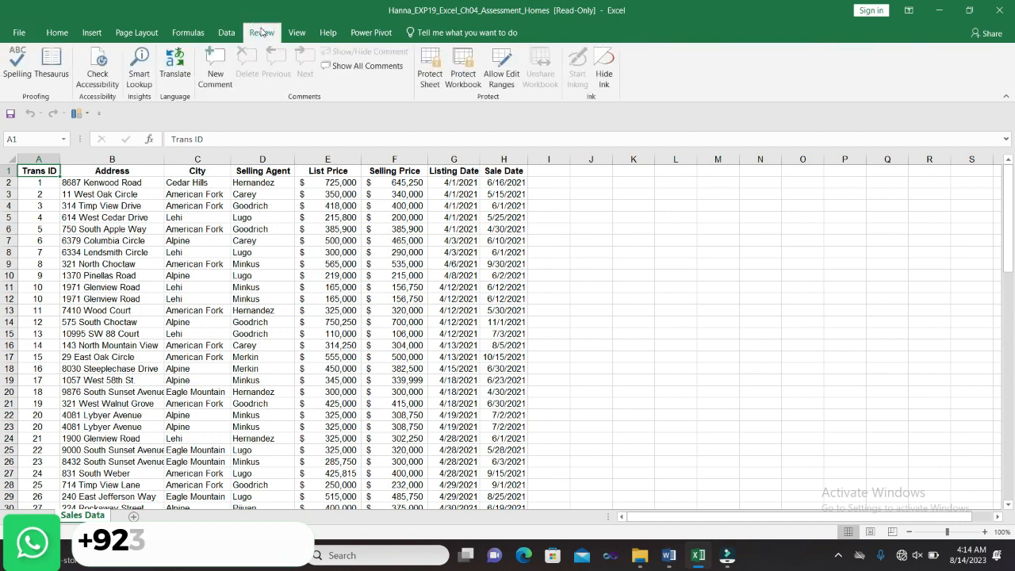
{"action": "left_click", "coordinate": [296, 33]}
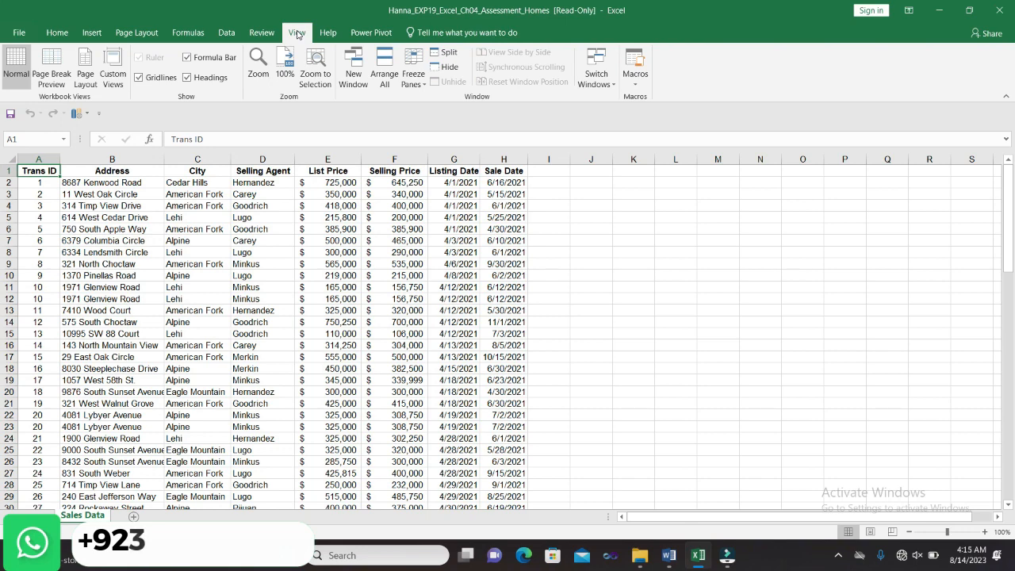
{"action": "left_click", "coordinate": [413, 79]}
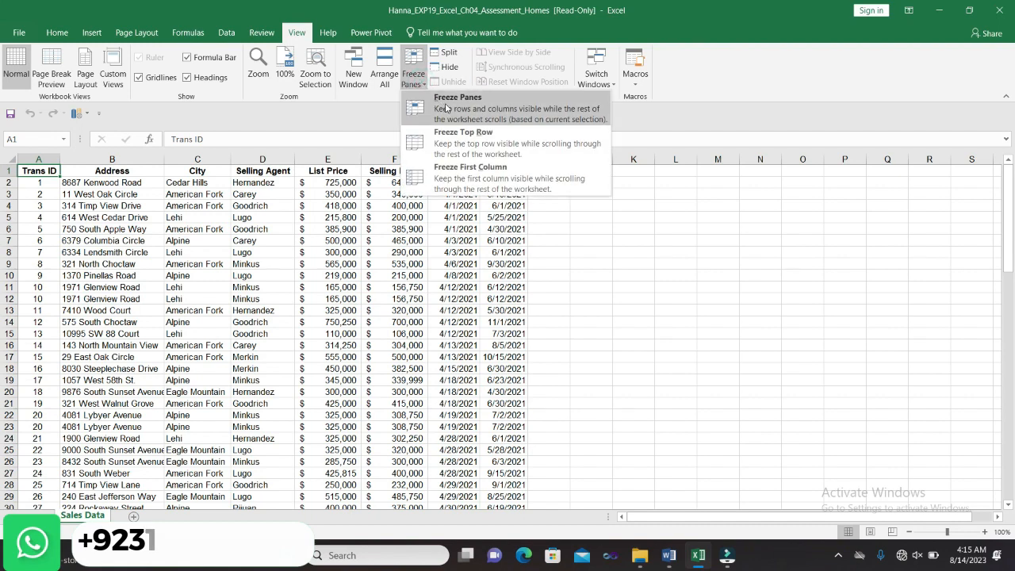
{"action": "left_click", "coordinate": [446, 103]}
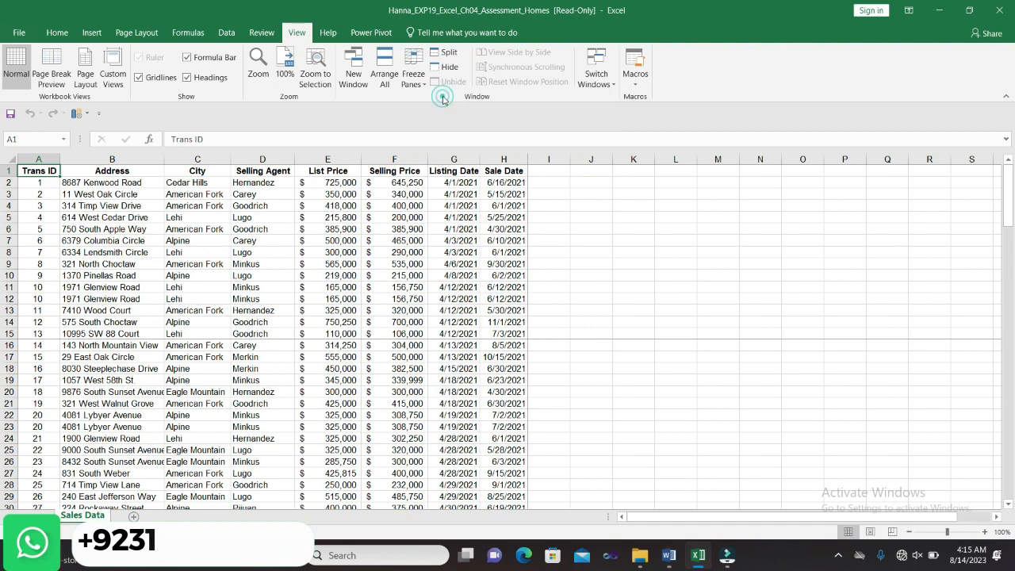
{"action": "left_click", "coordinate": [425, 84]}
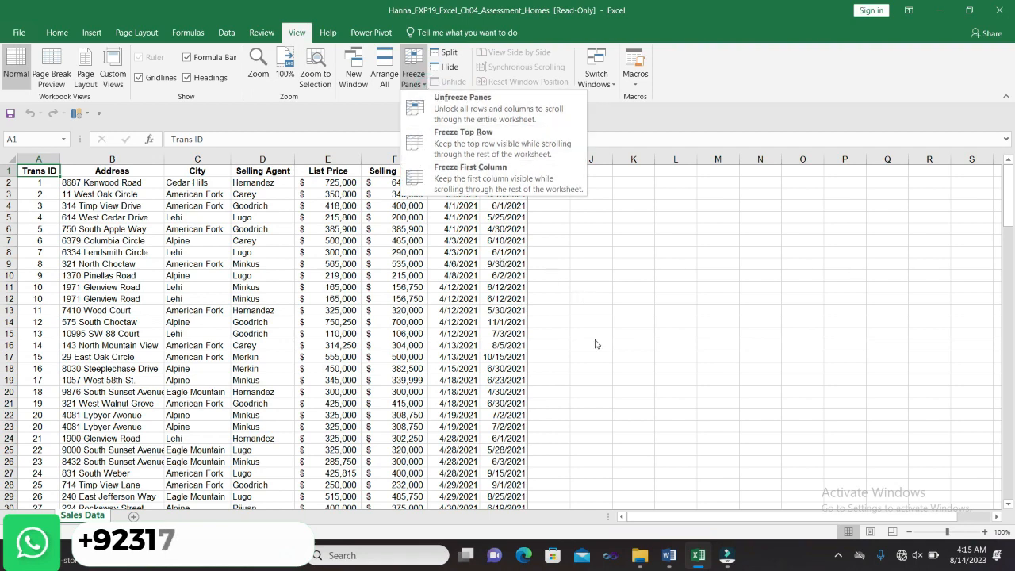
In the Word instructions, clear the highlighting from step 2, highlight the step 3 instruction in yellow, and select the table name Sales
{"action": "left_click", "coordinate": [668, 555]}
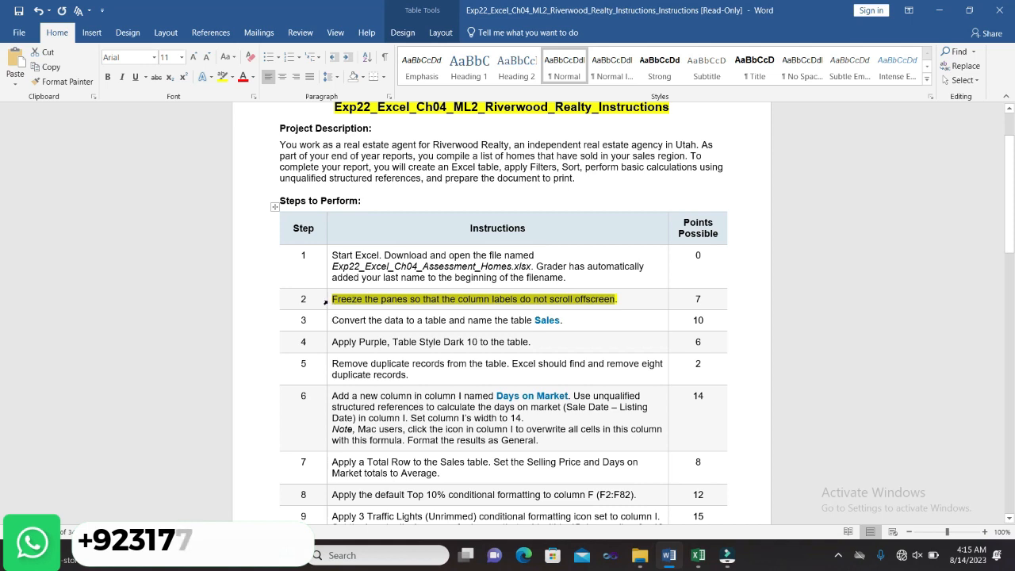
{"action": "left_click_drag", "start_coordinate": [326, 302], "coordinate": [328, 300]}
{"action": "left_click", "coordinate": [380, 279]}
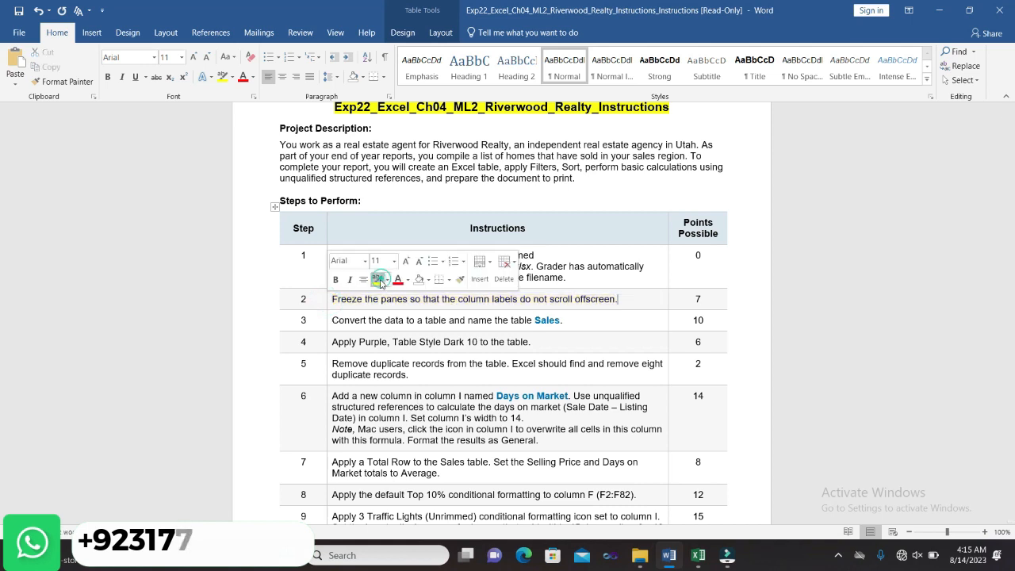
{"action": "left_click", "coordinate": [328, 320]}
{"action": "left_click", "coordinate": [381, 297]}
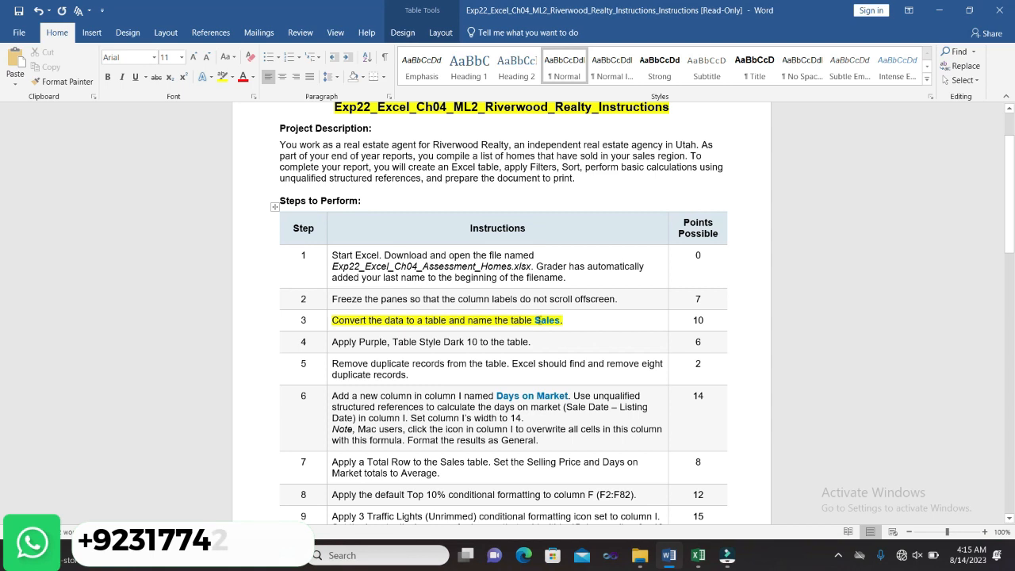
{"action": "left_click_drag", "start_coordinate": [536, 319], "coordinate": [563, 320]}
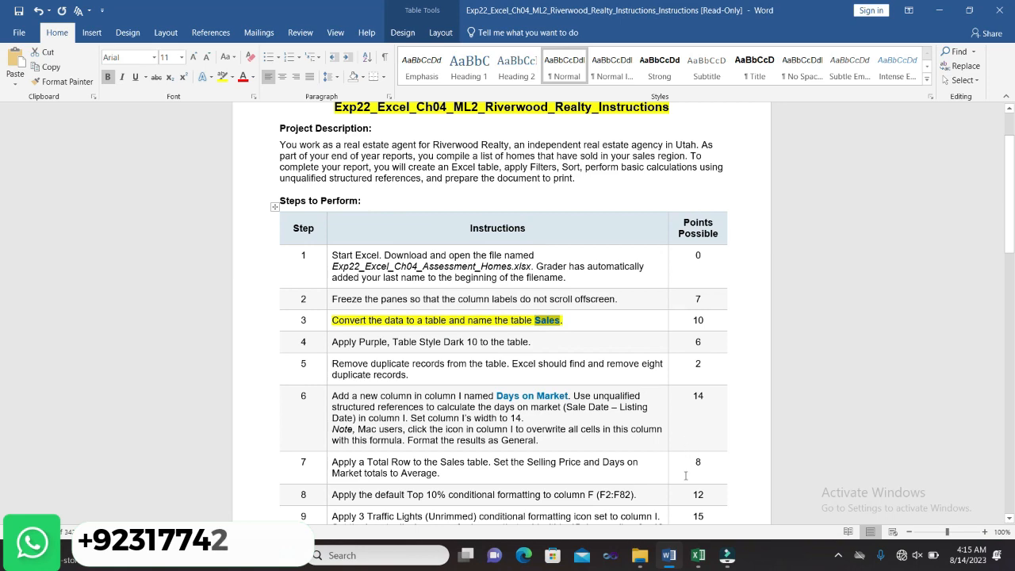
Switch to the Excel workbook and convert the range A1:H90 on the Sales Data sheet to a table with headers
{"action": "mouse_move", "coordinate": [698, 555]}
{"action": "left_click", "coordinate": [695, 516]}
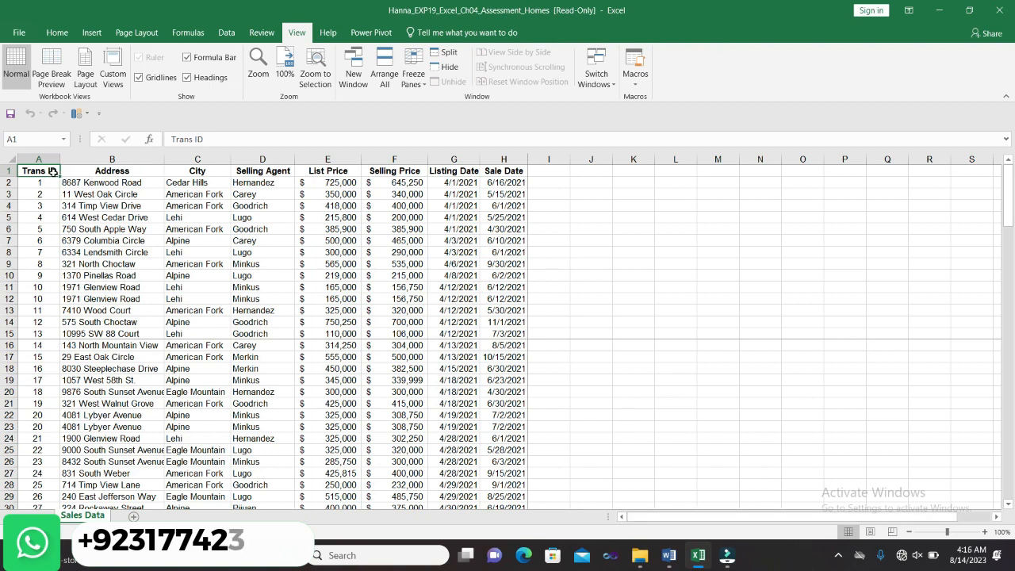
{"action": "left_click_drag", "start_coordinate": [51, 171], "coordinate": [493, 445]}
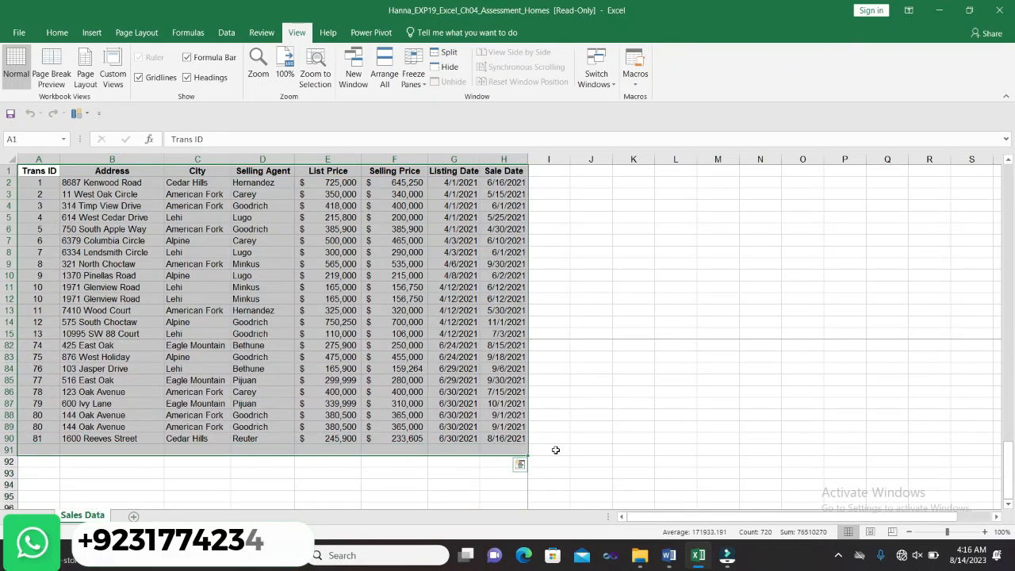
{"action": "left_click", "coordinate": [842, 500]}
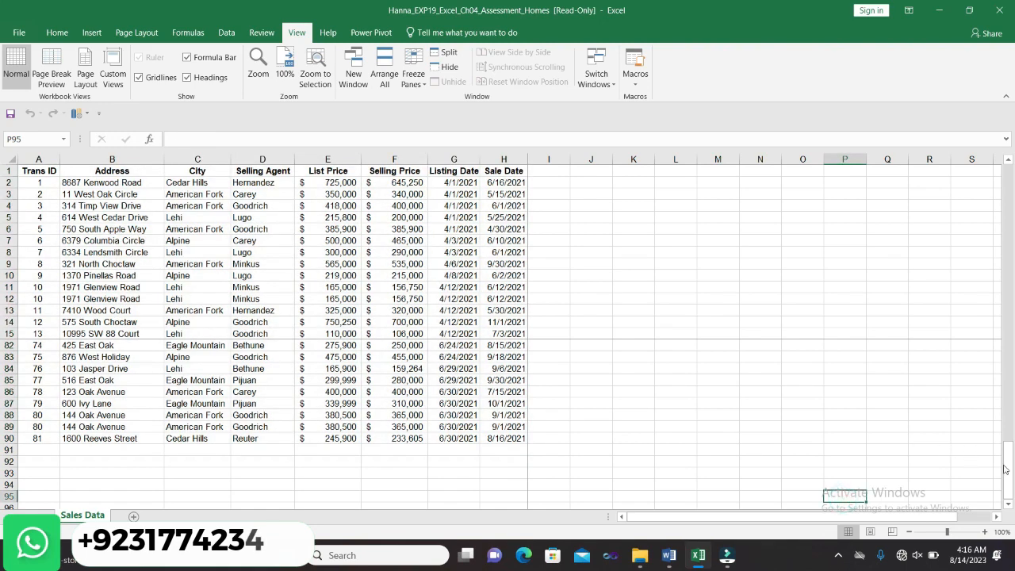
{"action": "left_click_drag", "start_coordinate": [1007, 467], "coordinate": [943, 159]}
{"action": "left_click_drag", "start_coordinate": [40, 170], "coordinate": [516, 473]}
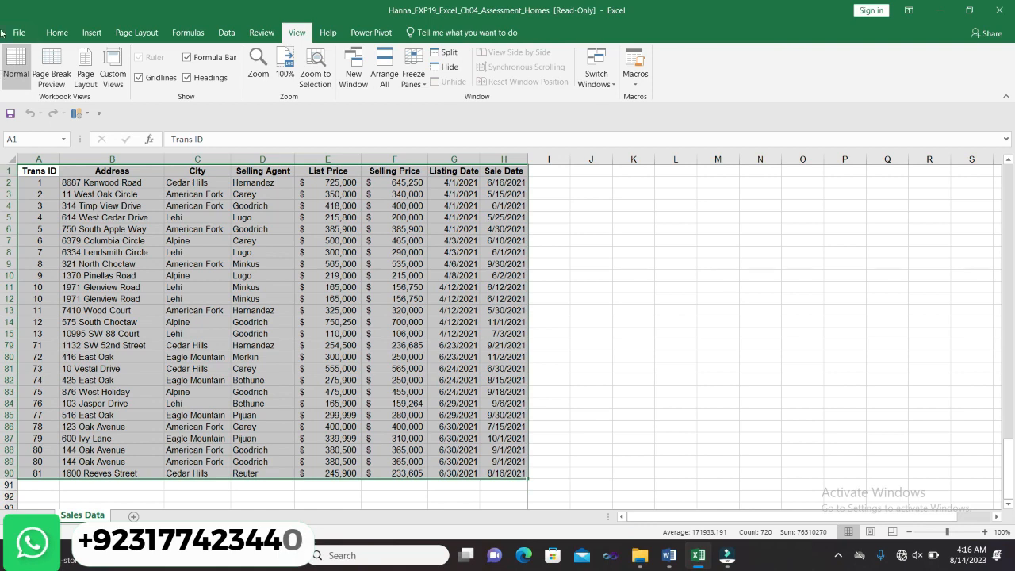
{"action": "left_click", "coordinate": [79, 37]}
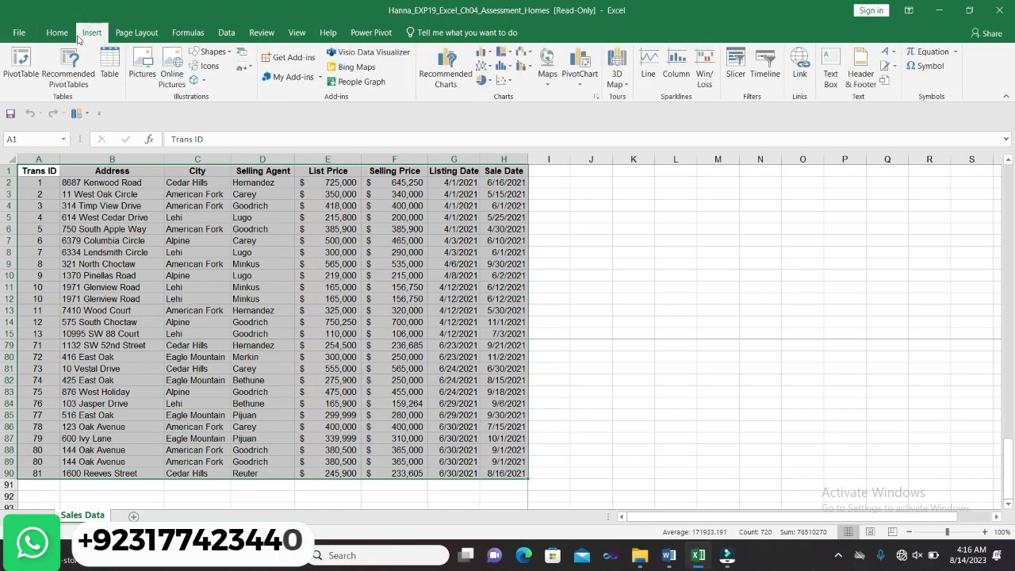
{"action": "left_click", "coordinate": [106, 67]}
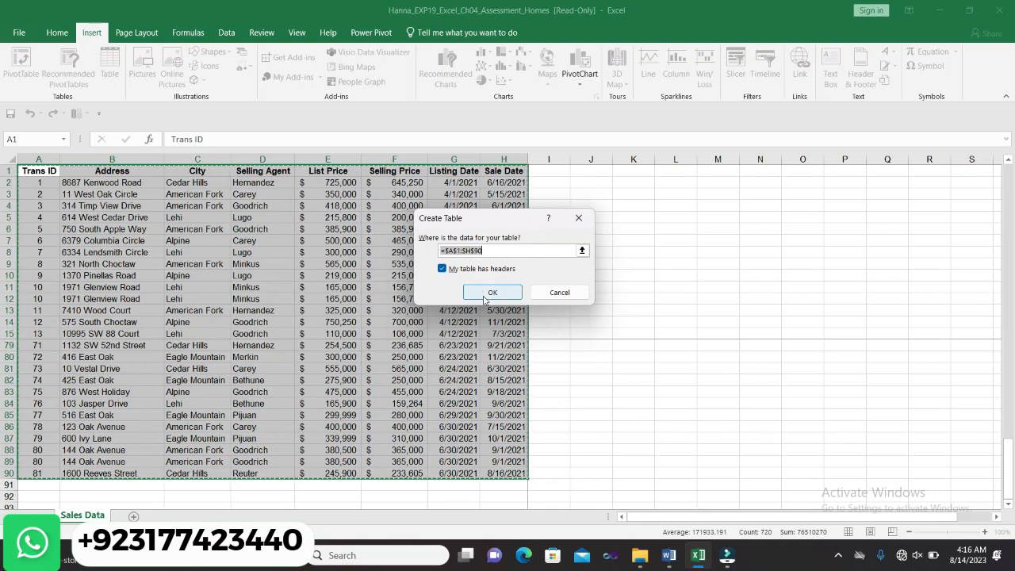
{"action": "left_click", "coordinate": [484, 295]}
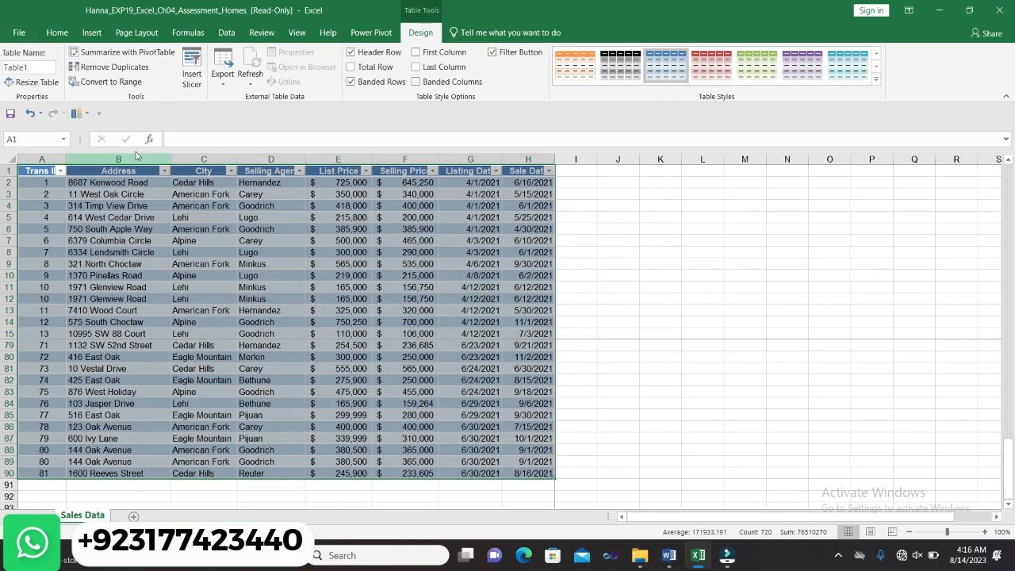
Name the table on the Sales Data sheet Sales and deselect the range
{"action": "left_click", "coordinate": [39, 67]}
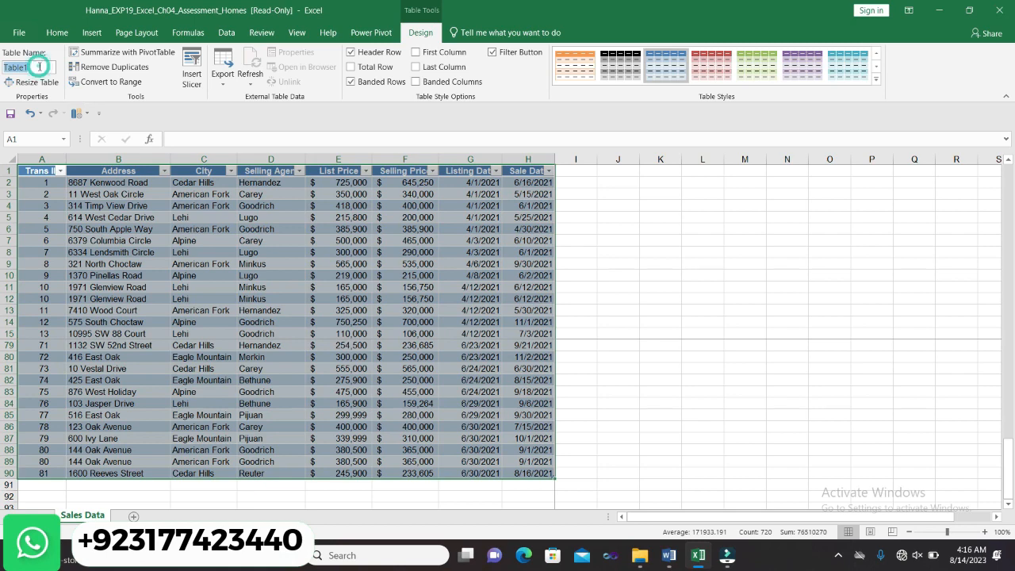
{"action": "key", "text": "BackSpace"}
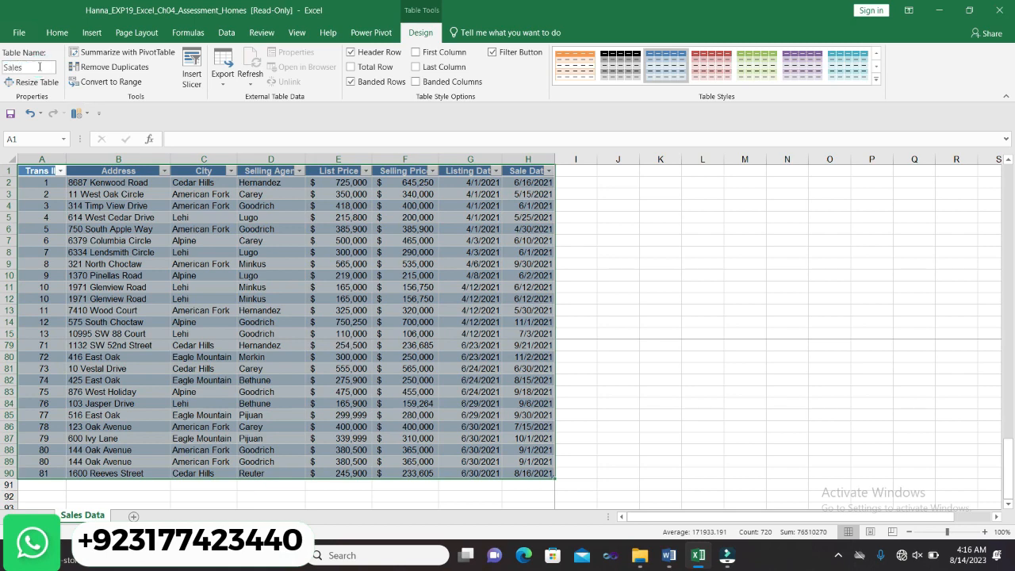
{"action": "key", "text": "Return"}
{"action": "left_click_drag", "start_coordinate": [1006, 476], "coordinate": [975, 189]}
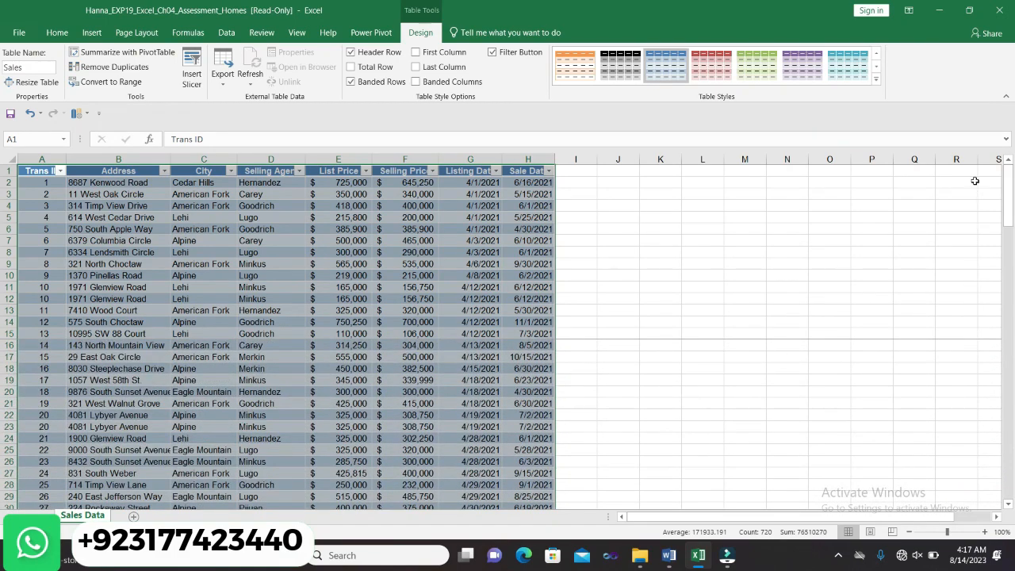
{"action": "left_click", "coordinate": [700, 299]}
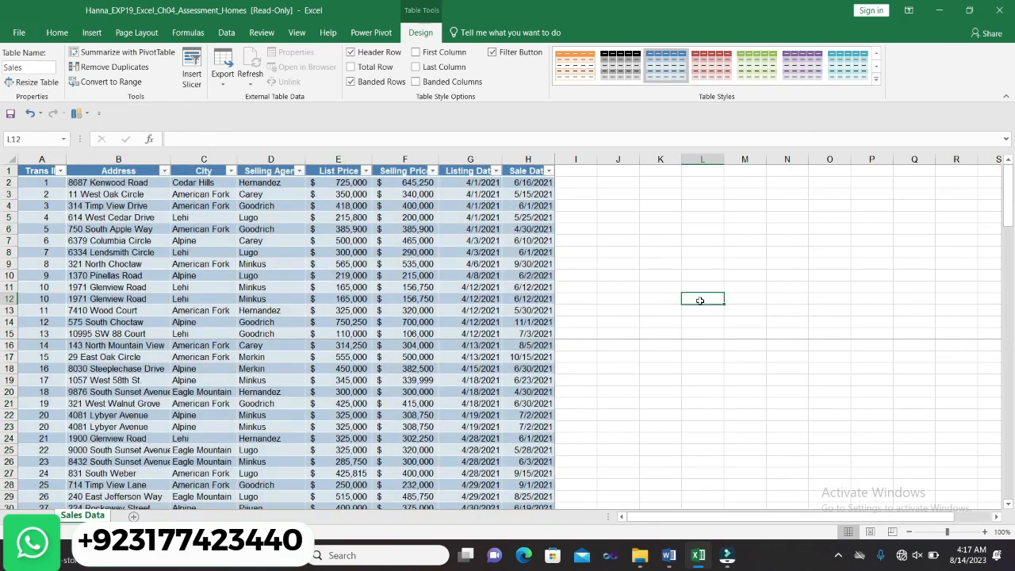
Switch to the Word instructions, clear the highlighting from step 3, and highlight the step 4 instruction about the table style in yellow
{"action": "left_click", "coordinate": [674, 557]}
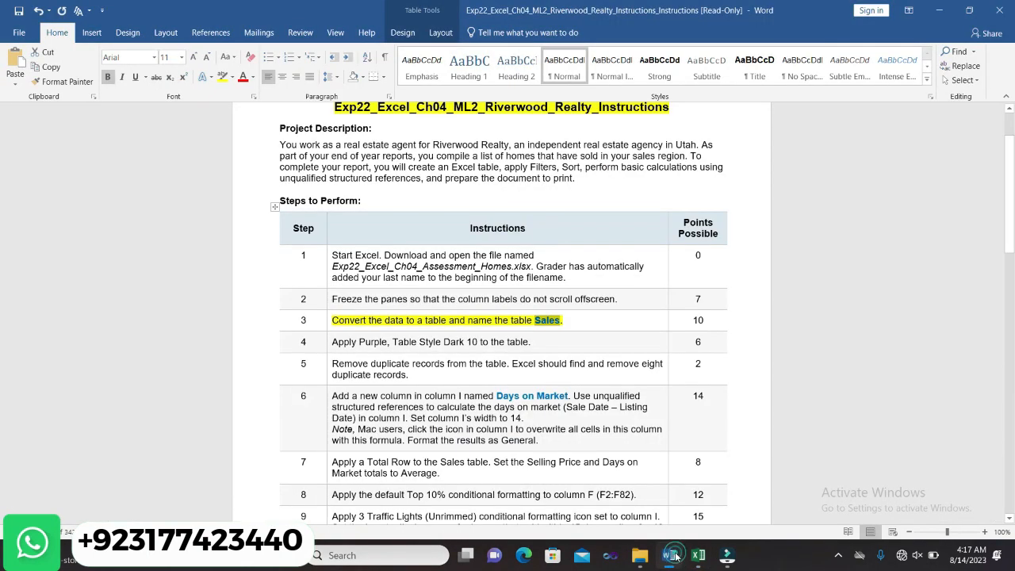
{"action": "left_click", "coordinate": [328, 320]}
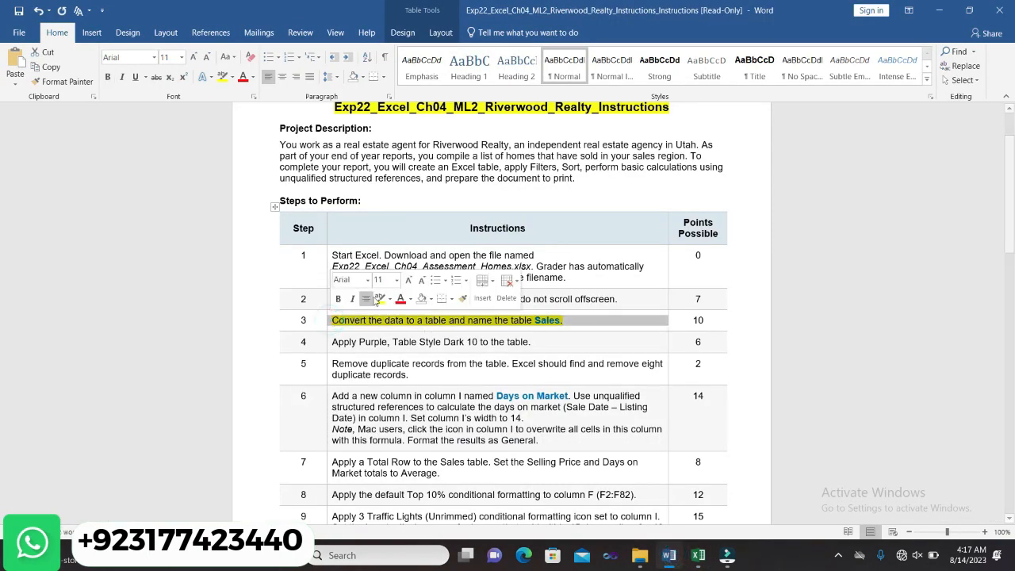
{"action": "left_click", "coordinate": [380, 298]}
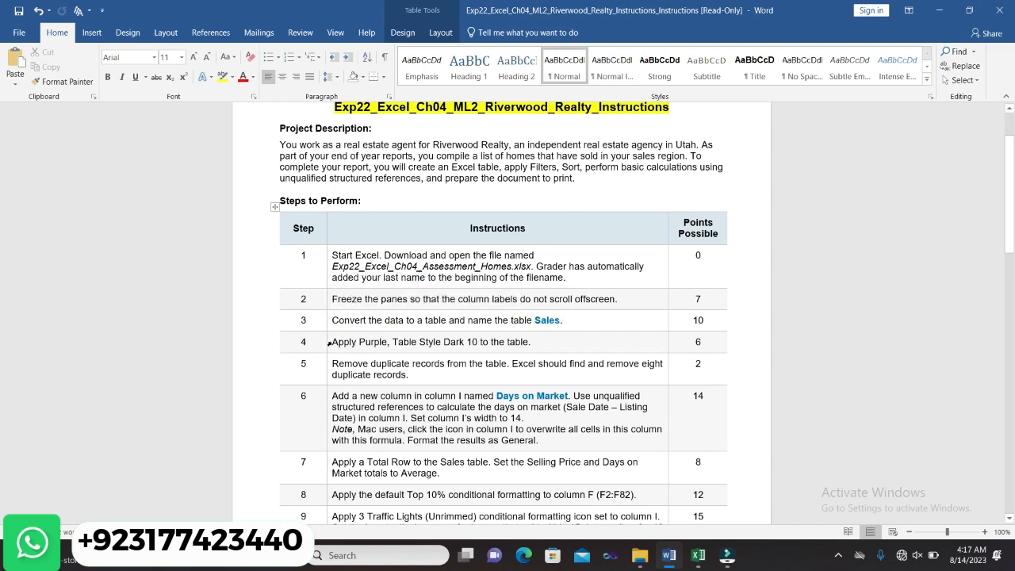
{"action": "left_click", "coordinate": [330, 342]}
{"action": "left_click", "coordinate": [380, 320]}
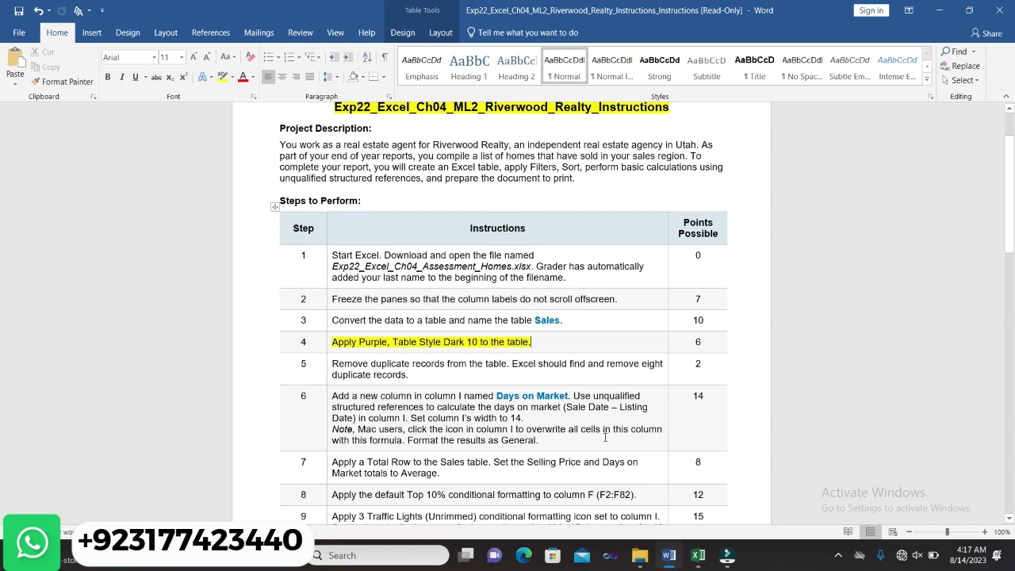
Switch to the Excel workbook and apply Purple, Table Style Dark 10 to the Sales table in A1:H90
{"action": "left_click", "coordinate": [698, 555]}
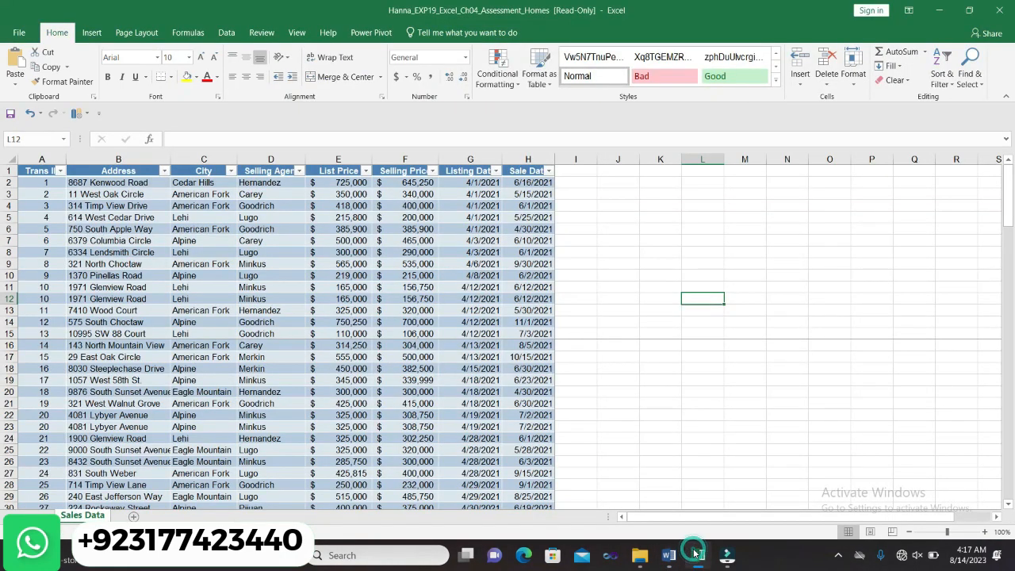
{"action": "left_click", "coordinate": [41, 172]}
{"action": "left_click_drag", "start_coordinate": [41, 172], "coordinate": [527, 444]}
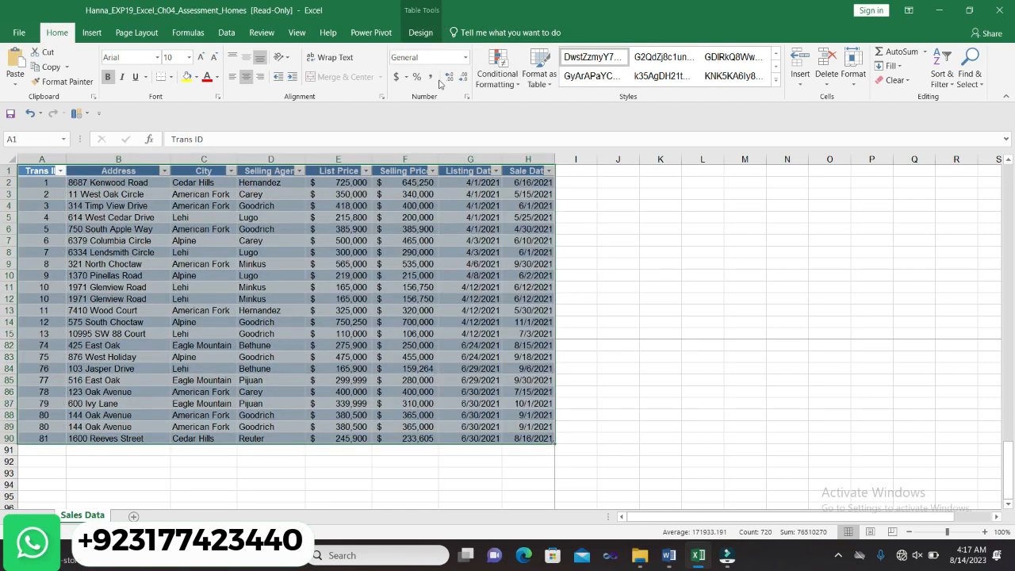
{"action": "left_click", "coordinate": [423, 33]}
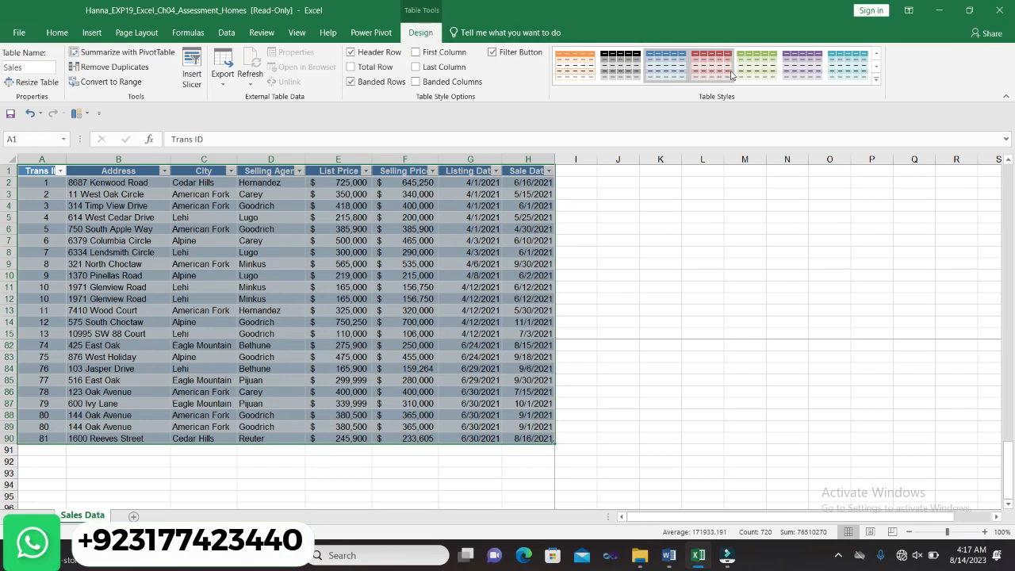
{"action": "left_click", "coordinate": [875, 79]}
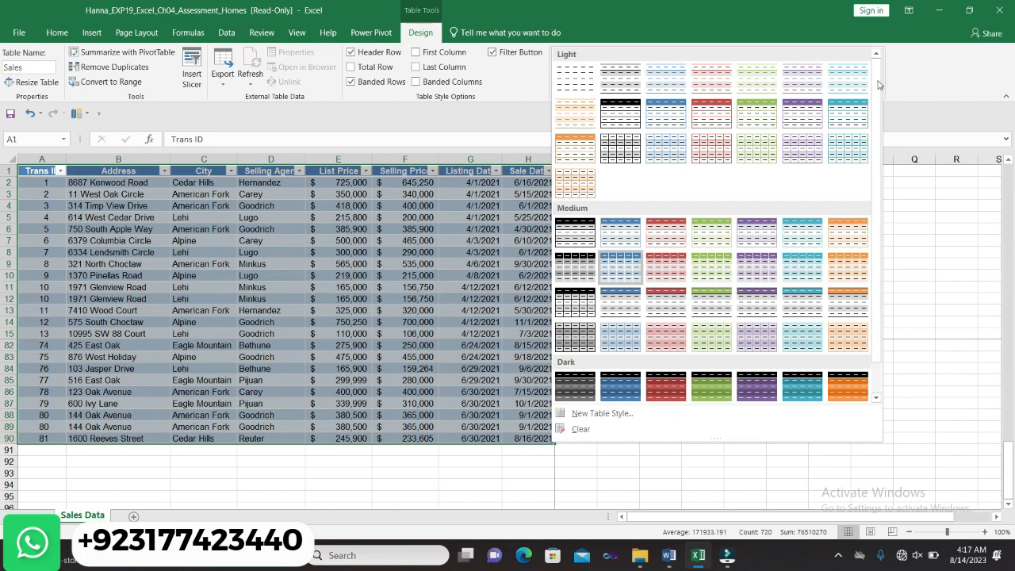
{"action": "left_click_drag", "start_coordinate": [876, 114], "coordinate": [888, 168]}
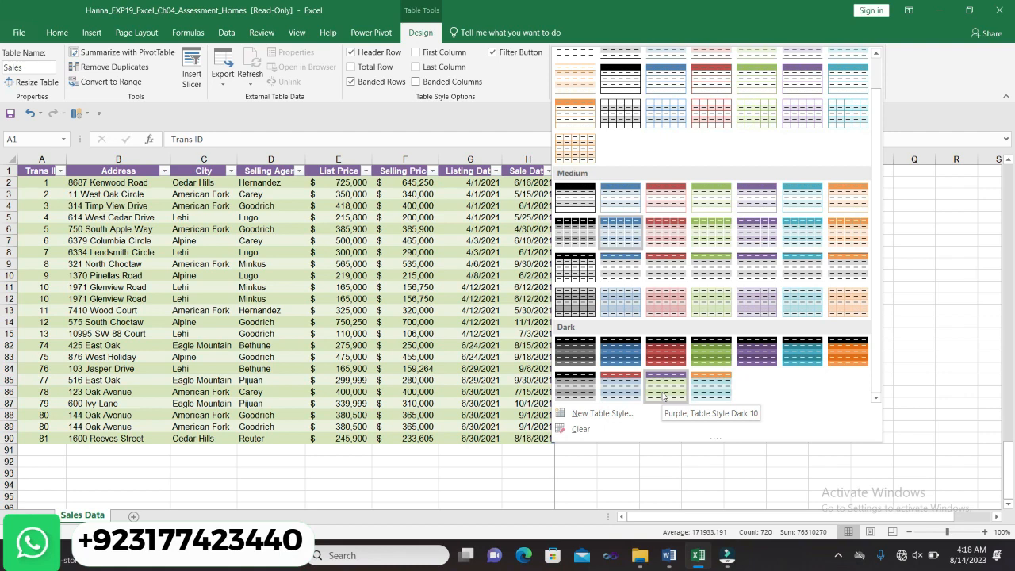
{"action": "left_click", "coordinate": [664, 388]}
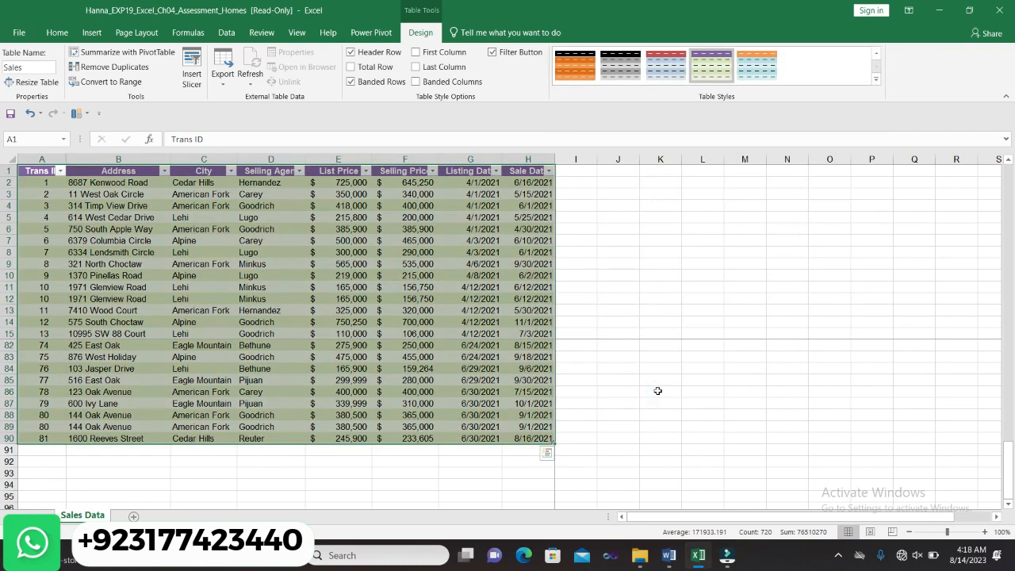
{"action": "left_click", "coordinate": [618, 375]}
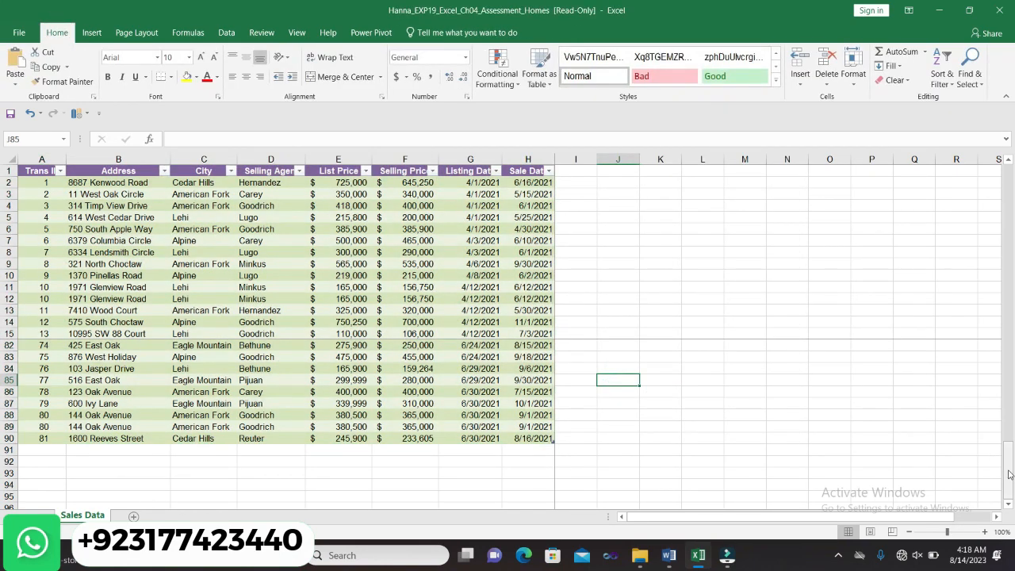
{"action": "left_click_drag", "start_coordinate": [1008, 471], "coordinate": [940, 157]}
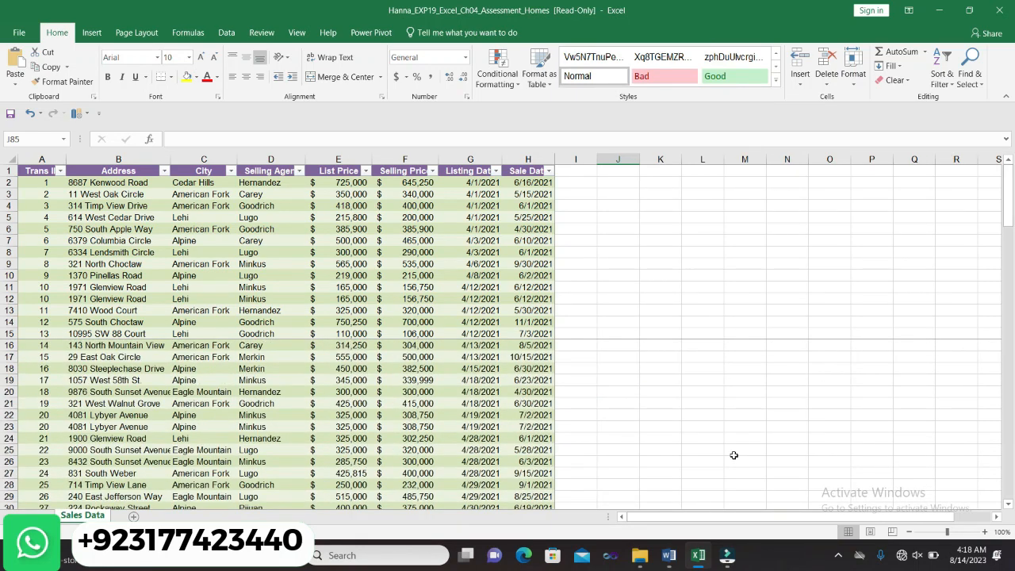
Switch to the Word instructions, clear the highlighting from step 4, highlight step 5 in yellow, and select its sentence about removing duplicate records
{"action": "left_click", "coordinate": [668, 555]}
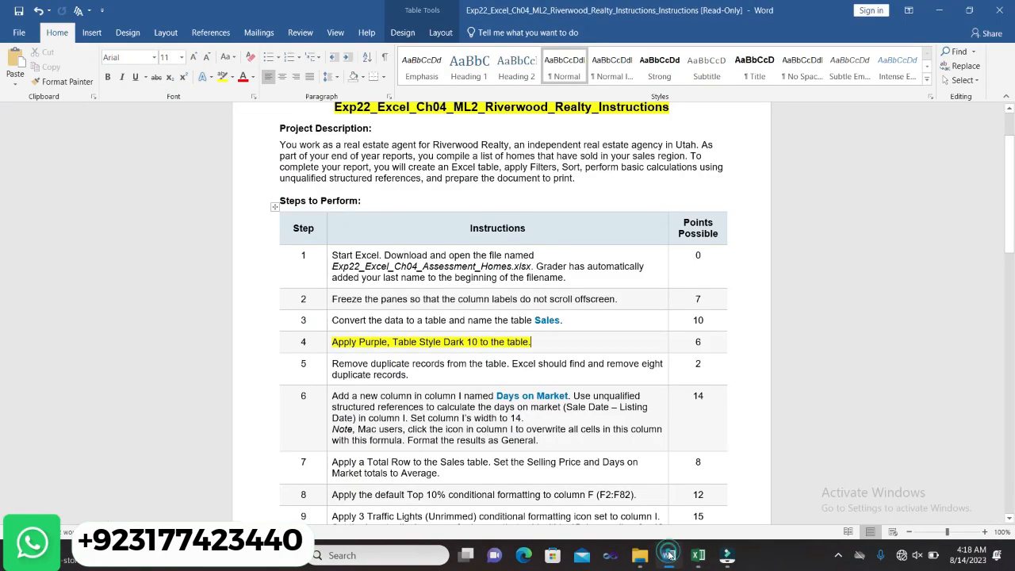
{"action": "left_click", "coordinate": [329, 343]}
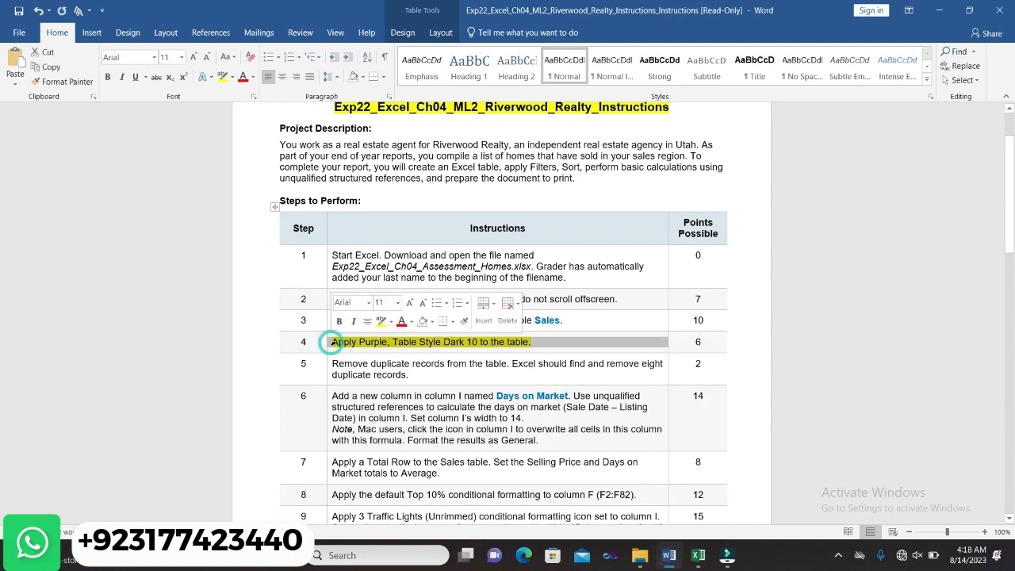
{"action": "left_click", "coordinate": [379, 321]}
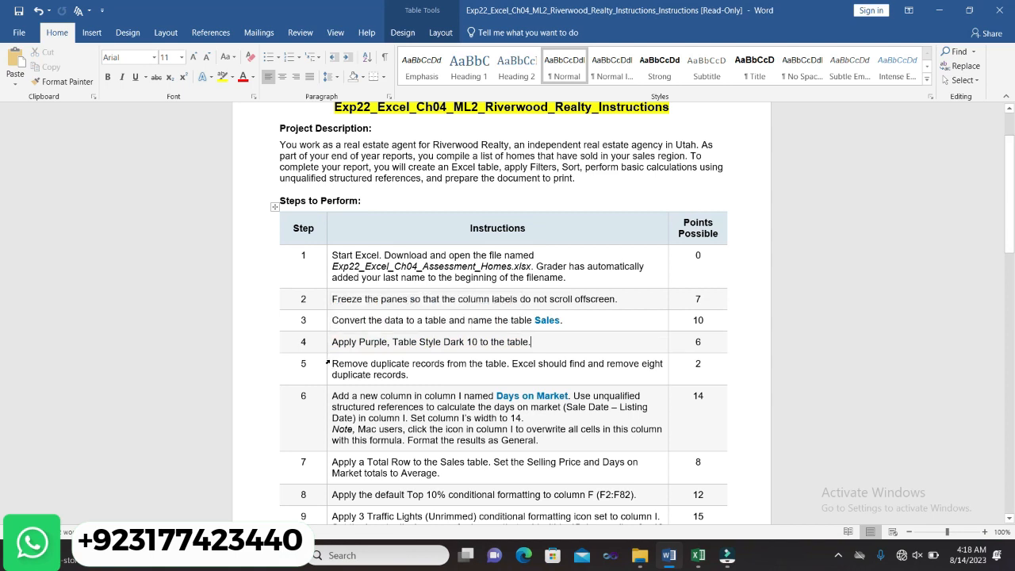
{"action": "left_click", "coordinate": [328, 365]}
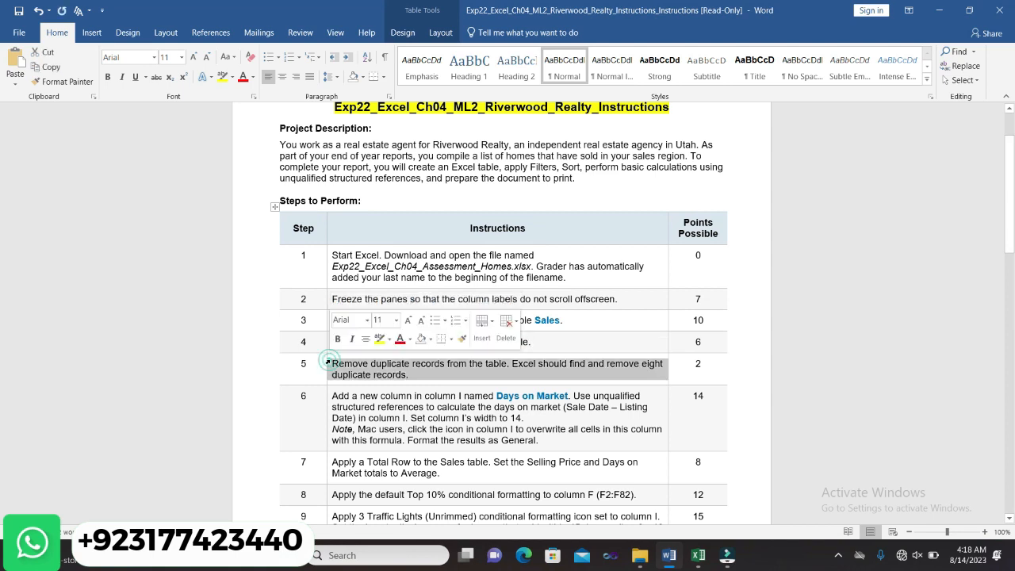
{"action": "left_click", "coordinate": [380, 339]}
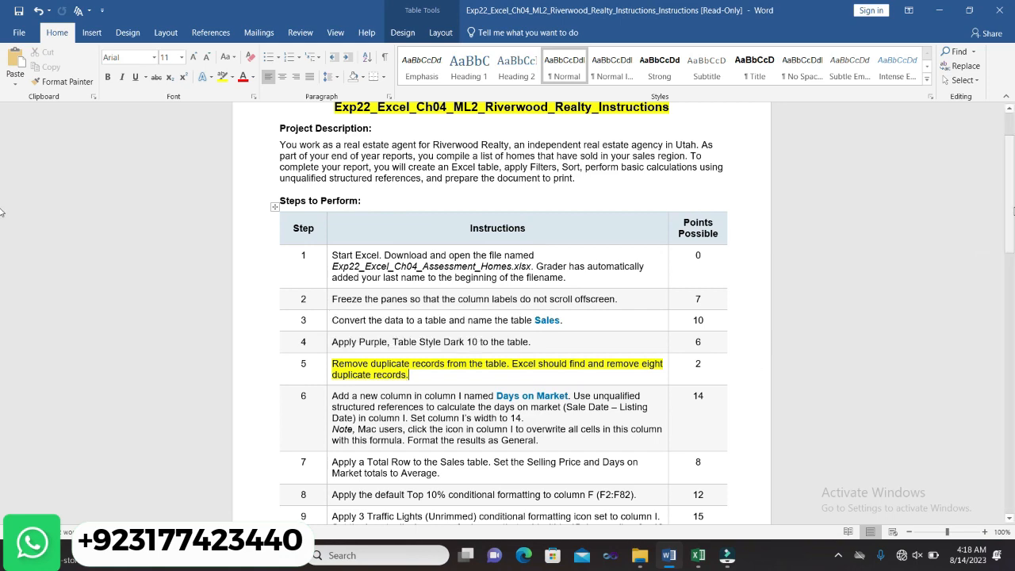
{"action": "left_click_drag", "start_coordinate": [1008, 212], "coordinate": [1008, 242]}
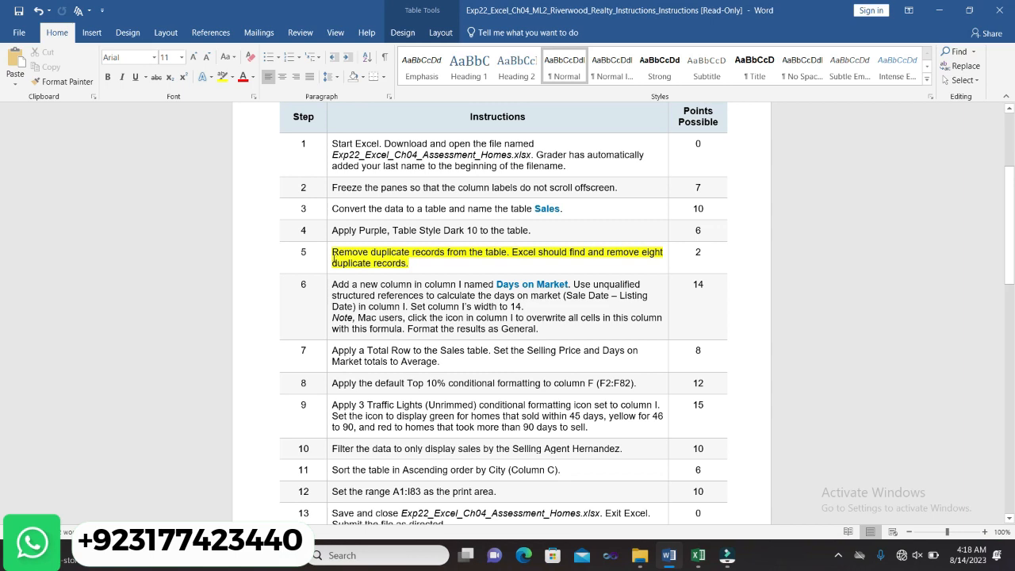
{"action": "left_click_drag", "start_coordinate": [345, 251], "coordinate": [506, 253]}
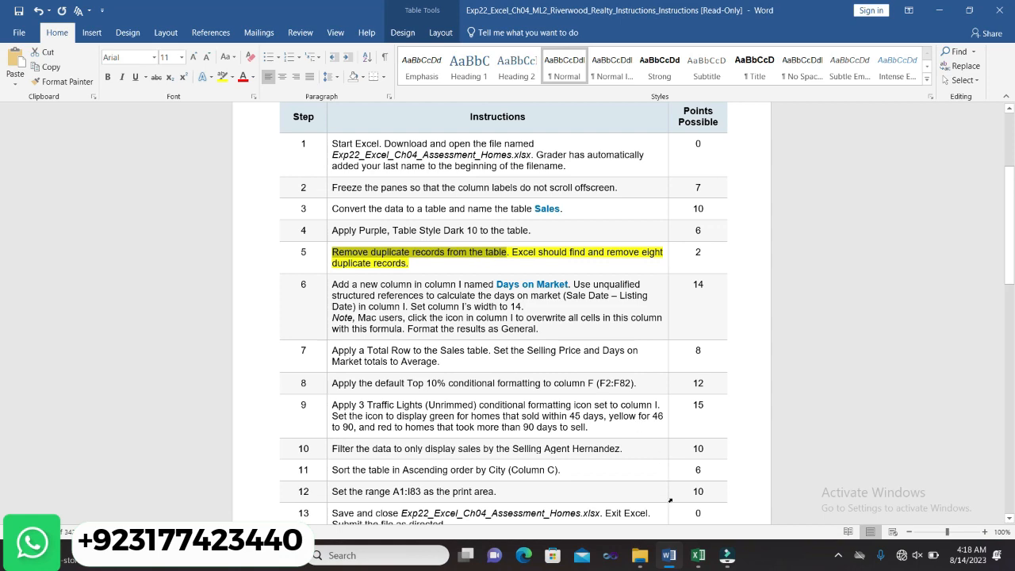
Switch to the Excel workbook and remove duplicate records from the Sales table, comparing all columns and treating the first row as headers
{"action": "left_click", "coordinate": [698, 555]}
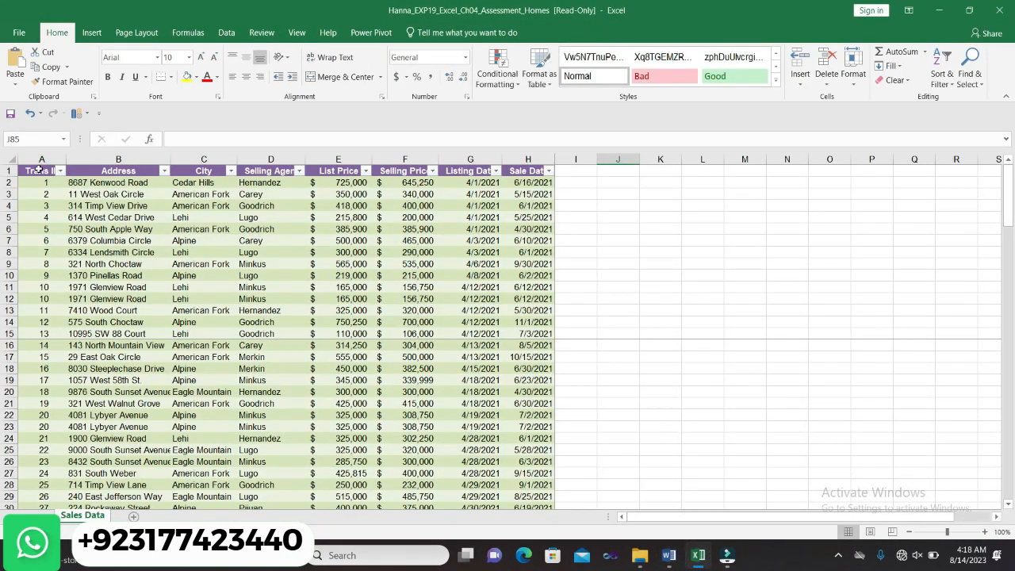
{"action": "left_click_drag", "start_coordinate": [38, 169], "coordinate": [523, 446]}
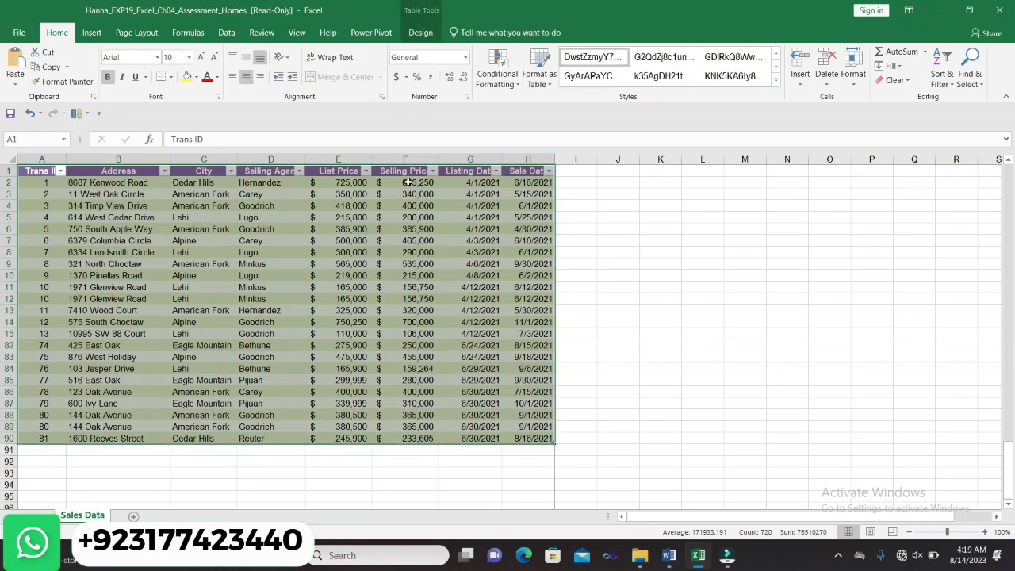
{"action": "left_click", "coordinate": [416, 32]}
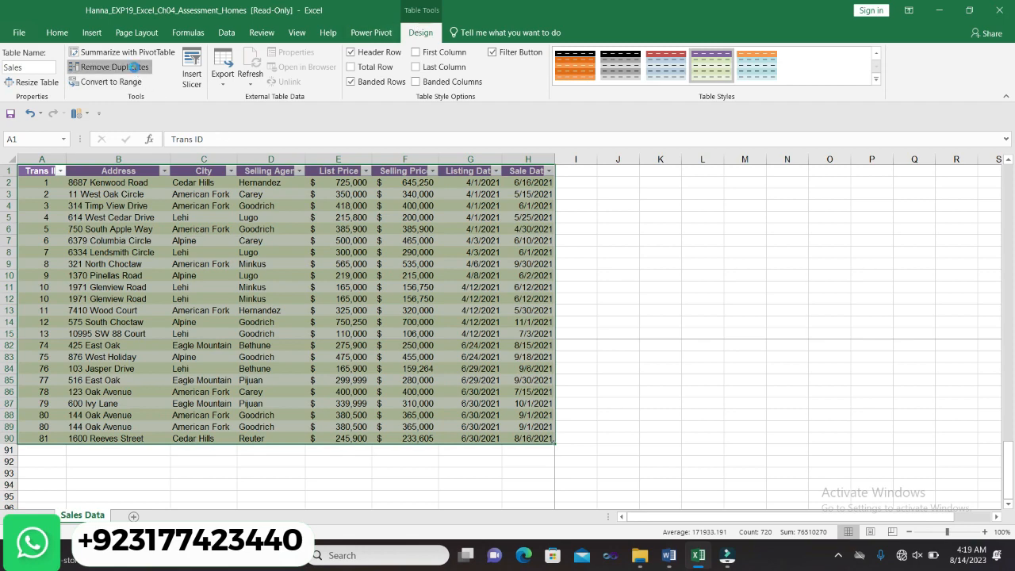
{"action": "left_click", "coordinate": [137, 71]}
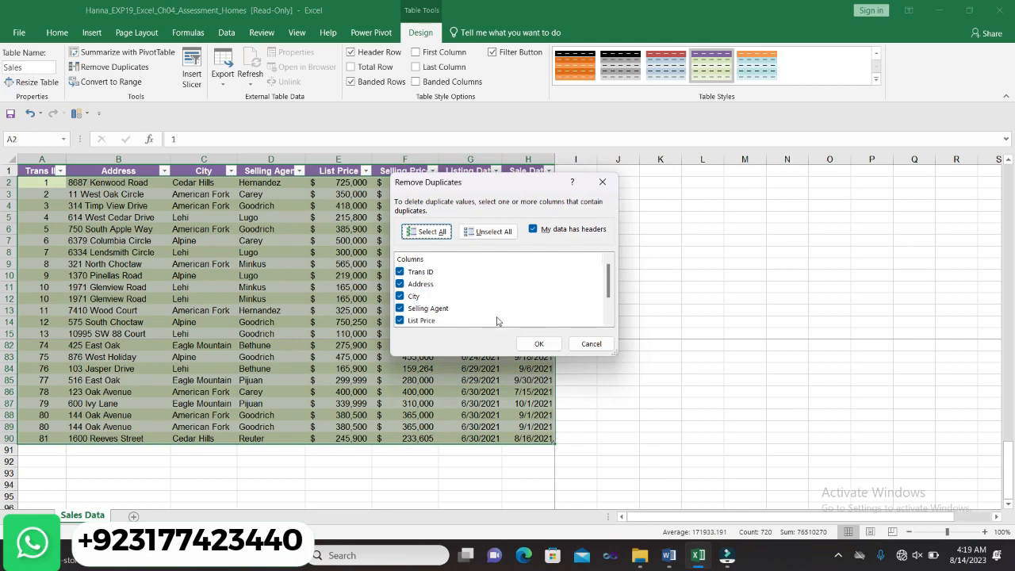
{"action": "left_click", "coordinate": [542, 346]}
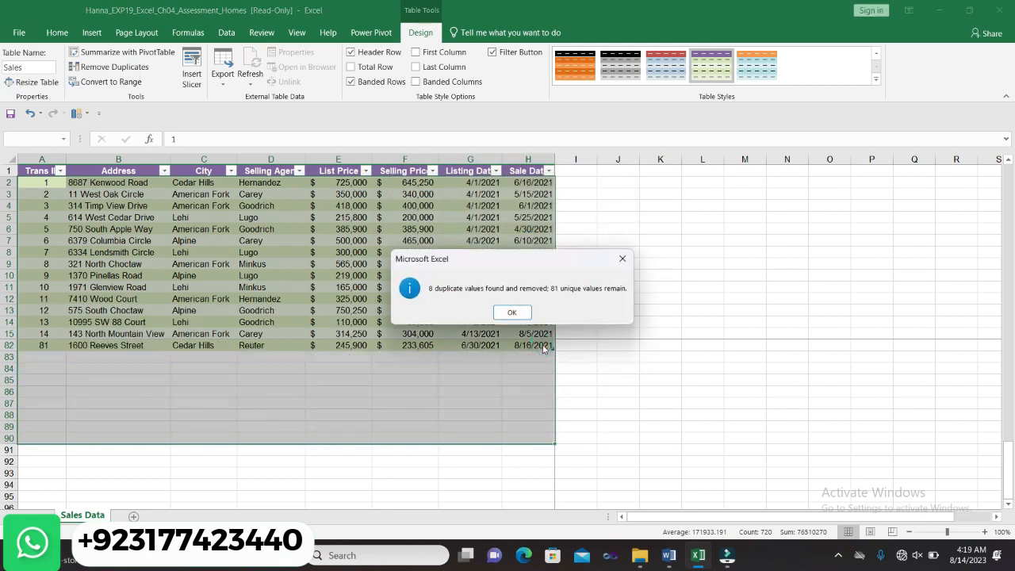
{"action": "left_click", "coordinate": [512, 312]}
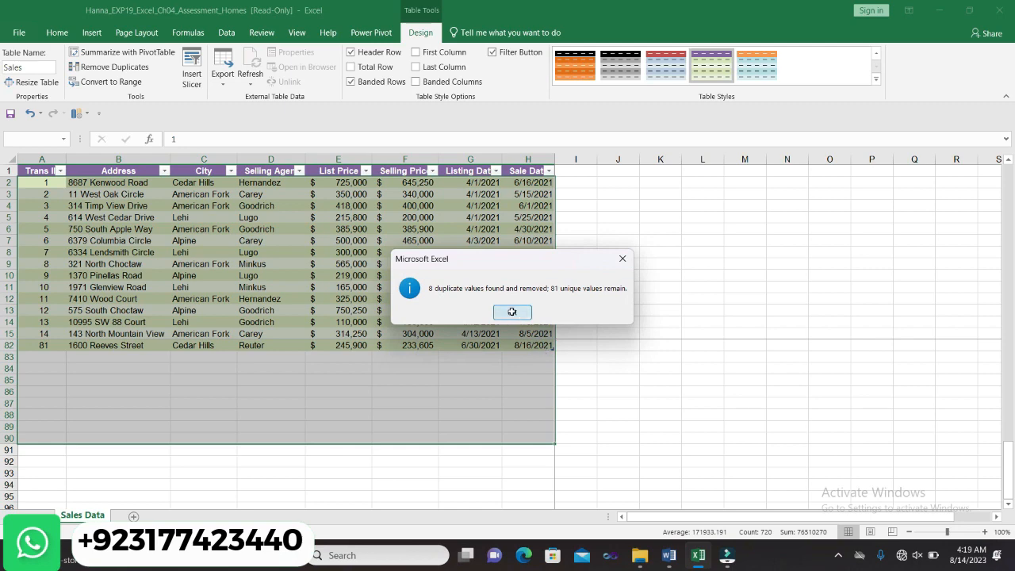
{"action": "left_click", "coordinate": [683, 358]}
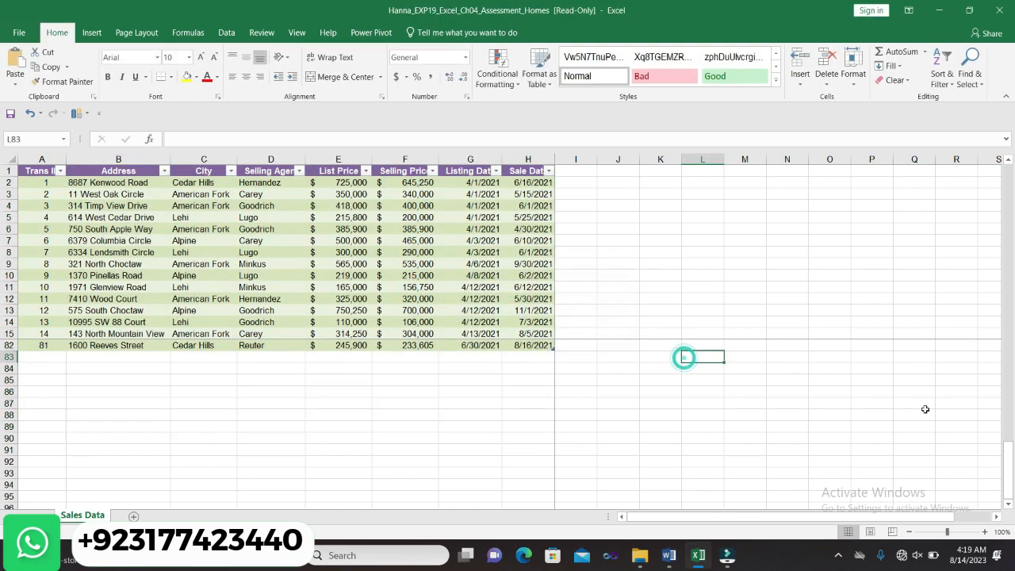
{"action": "left_click_drag", "start_coordinate": [1012, 461], "coordinate": [970, 89]}
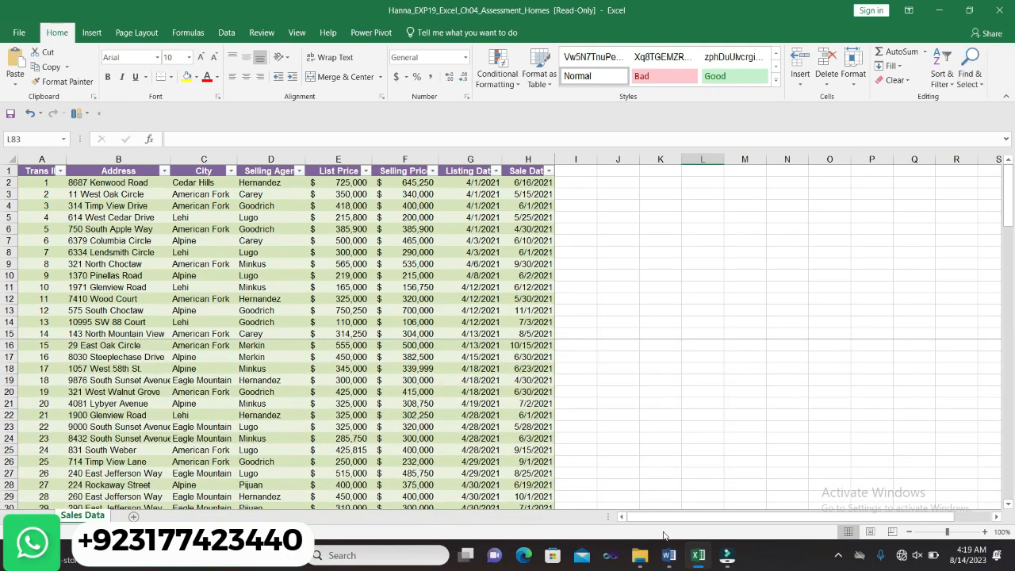
Switch to the Word instructions, clear the highlighting from step 5, and highlight the step 6 instruction about the Days on Market column in yellow
{"action": "left_click", "coordinate": [666, 560]}
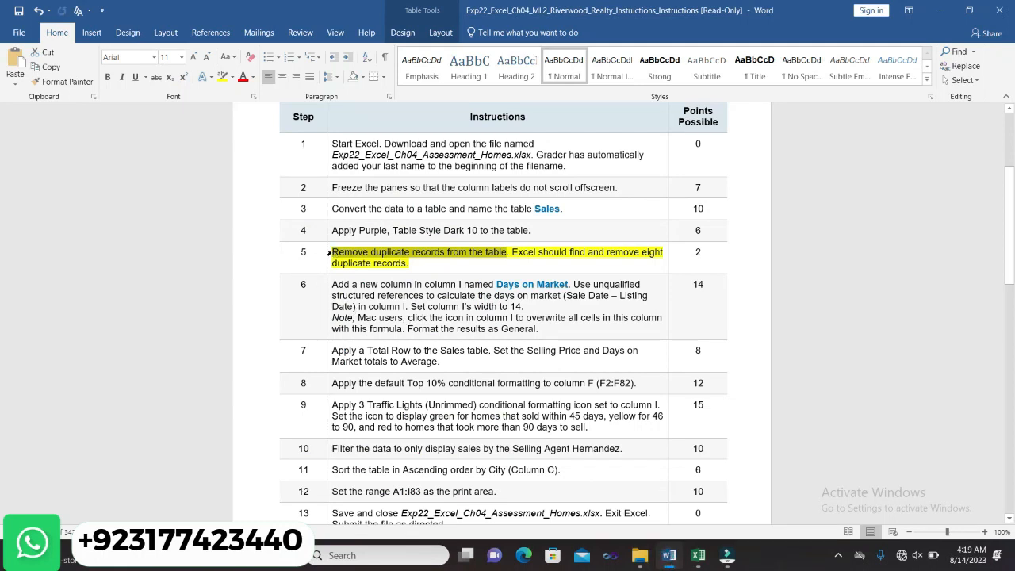
{"action": "left_click_drag", "start_coordinate": [329, 253], "coordinate": [325, 254]}
{"action": "left_click", "coordinate": [381, 230]}
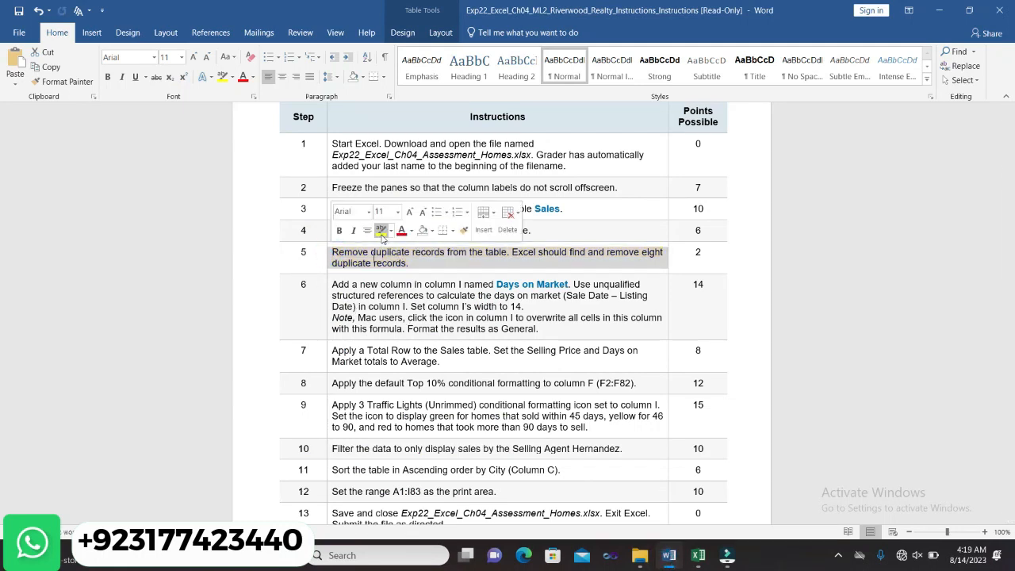
{"action": "left_click", "coordinate": [326, 291]}
{"action": "left_click", "coordinate": [328, 285]}
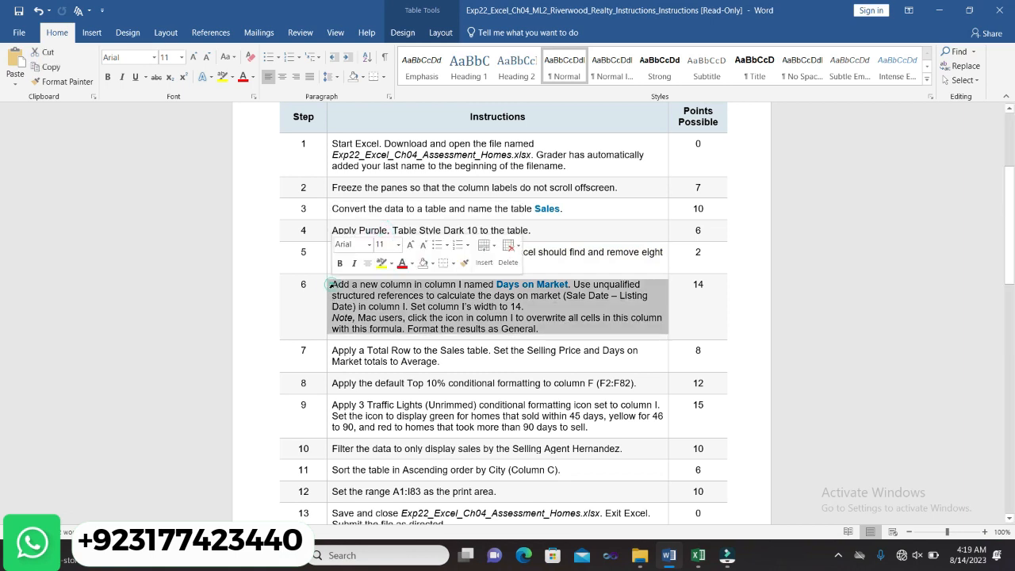
{"action": "left_click", "coordinate": [380, 263]}
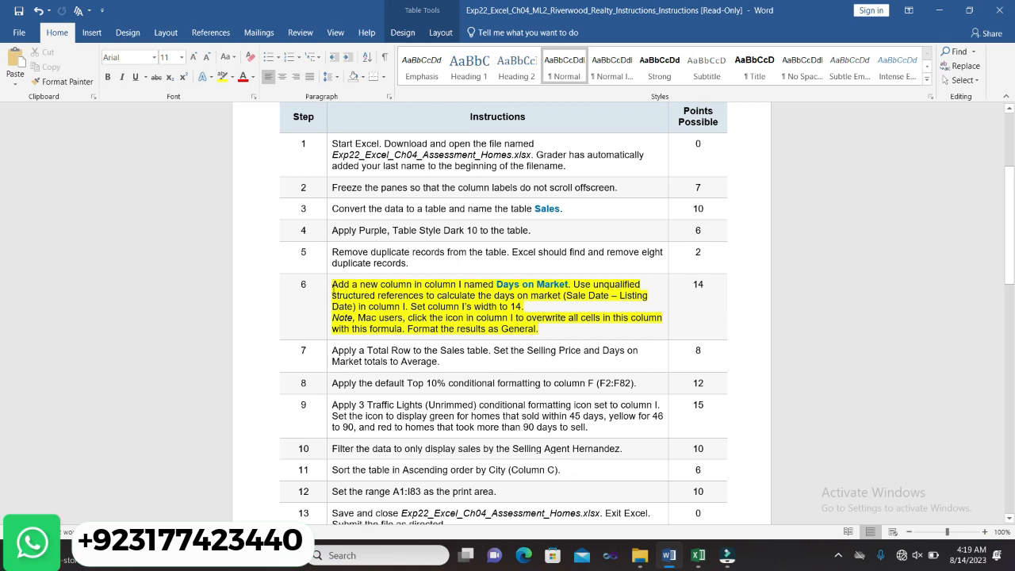
Select the part of the step 6 instruction about adding a column I named Days on Market
{"action": "left_click_drag", "start_coordinate": [334, 285], "coordinate": [442, 264]}
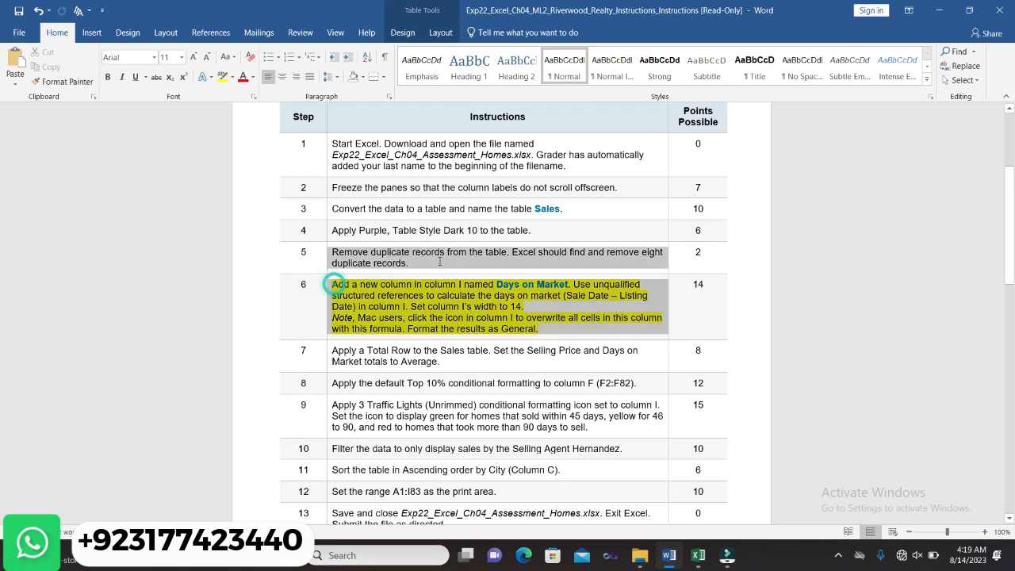
{"action": "left_click", "coordinate": [318, 286]}
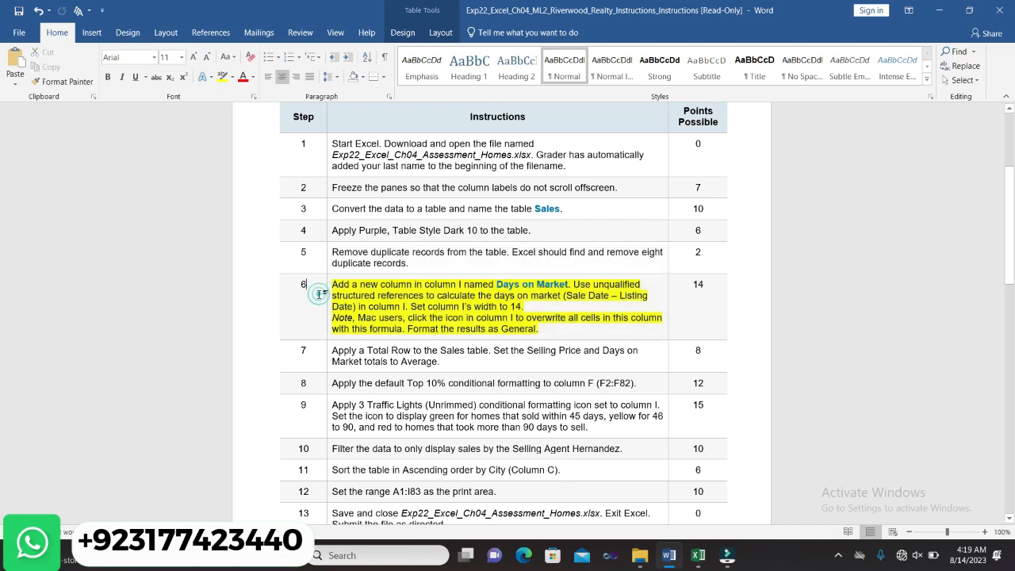
{"action": "left_click_drag", "start_coordinate": [332, 284], "coordinate": [563, 284]}
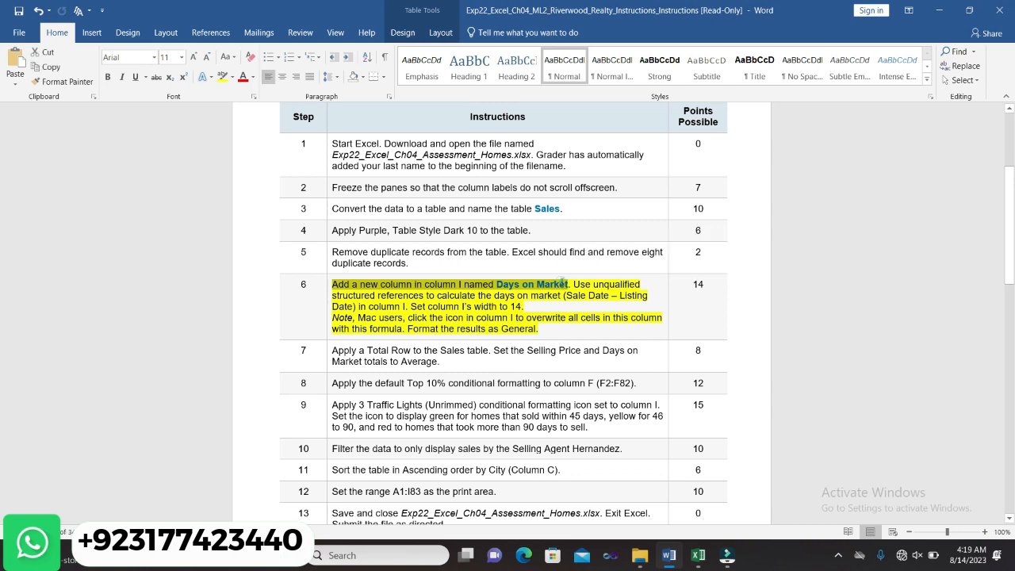
{"action": "left_click", "coordinate": [463, 283]}
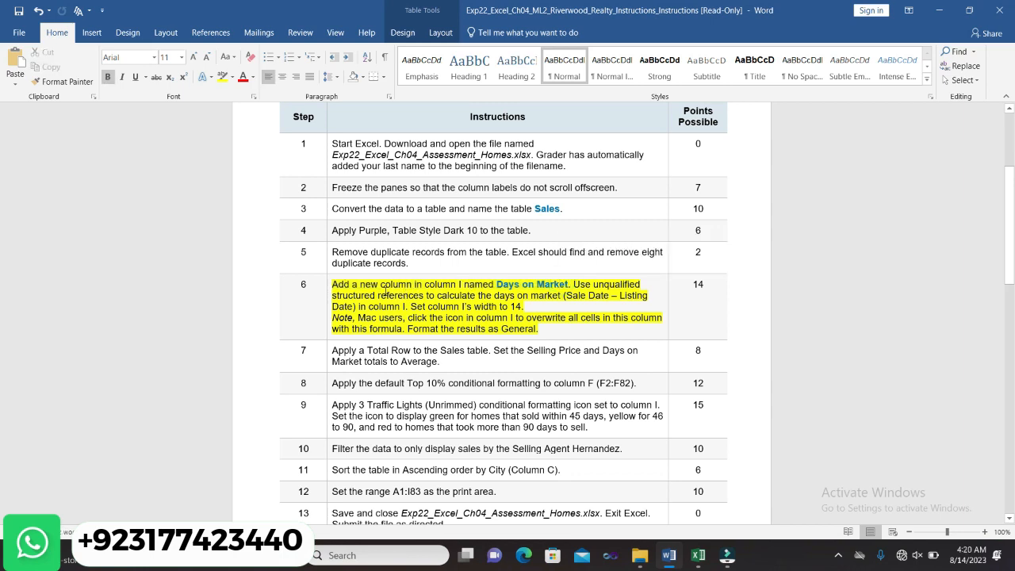
{"action": "left_click_drag", "start_coordinate": [480, 283], "coordinate": [563, 293]}
{"action": "left_click", "coordinate": [491, 261]}
{"action": "left_click_drag", "start_coordinate": [344, 284], "coordinate": [568, 284]}
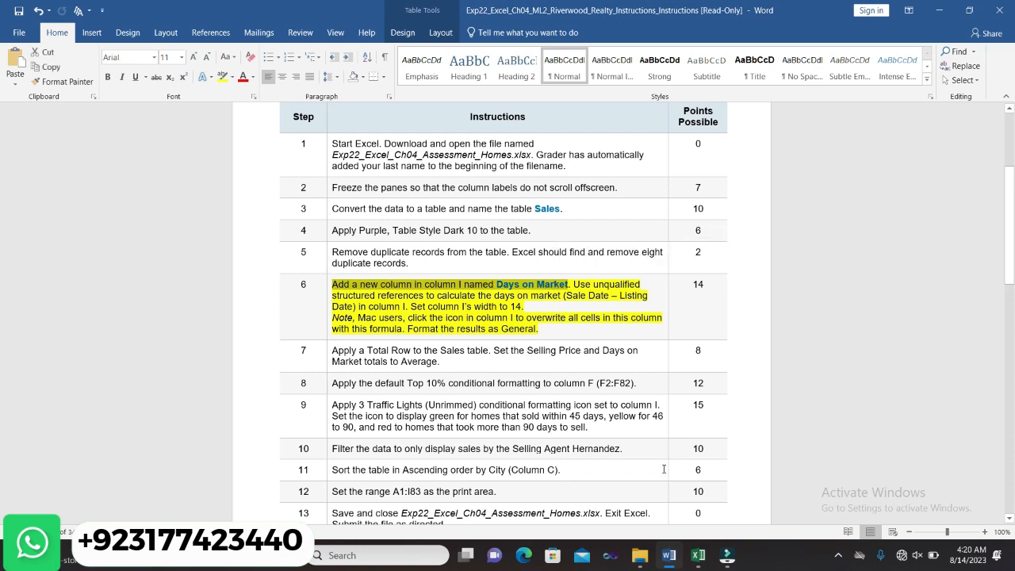
Switch to the Excel workbook, enter the heading Days on Market in I1, and autofit column I
{"action": "left_click", "coordinate": [697, 555]}
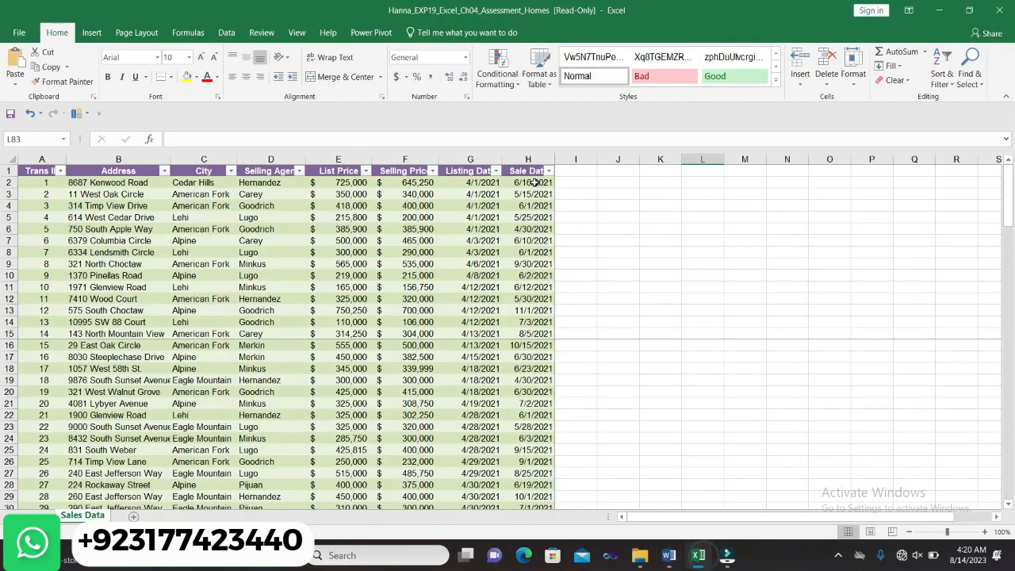
{"action": "left_click", "coordinate": [580, 173]}
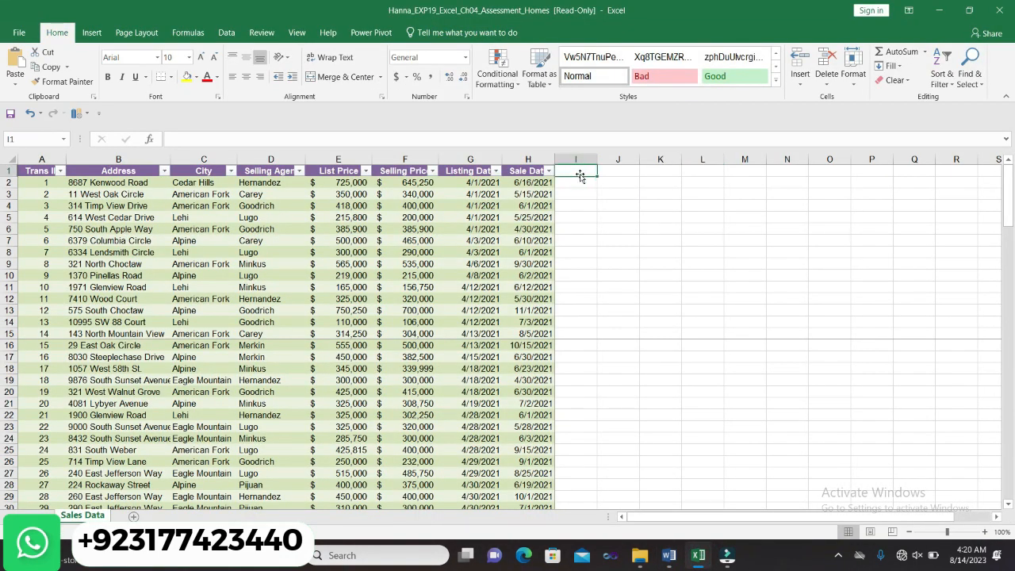
{"action": "type", "text": "Days"}
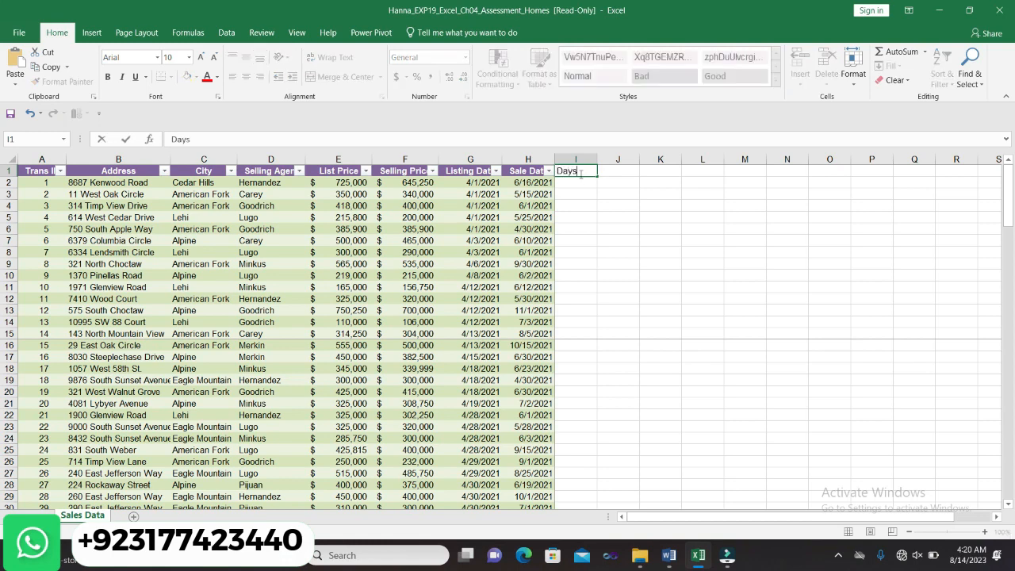
{"action": "type", "text": " on Market"}
{"action": "key", "text": "Return"}
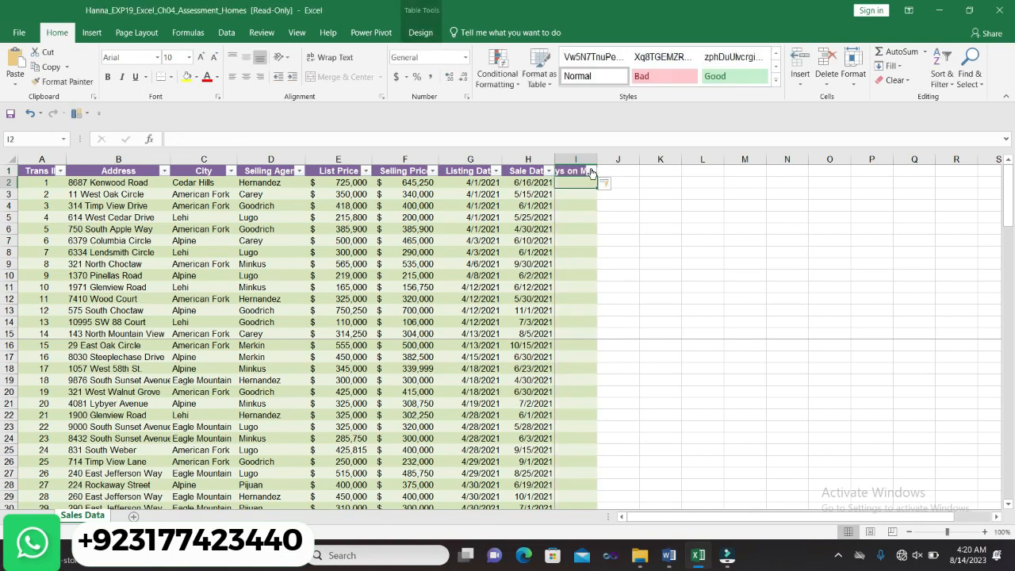
{"action": "double_click", "coordinate": [595, 159]}
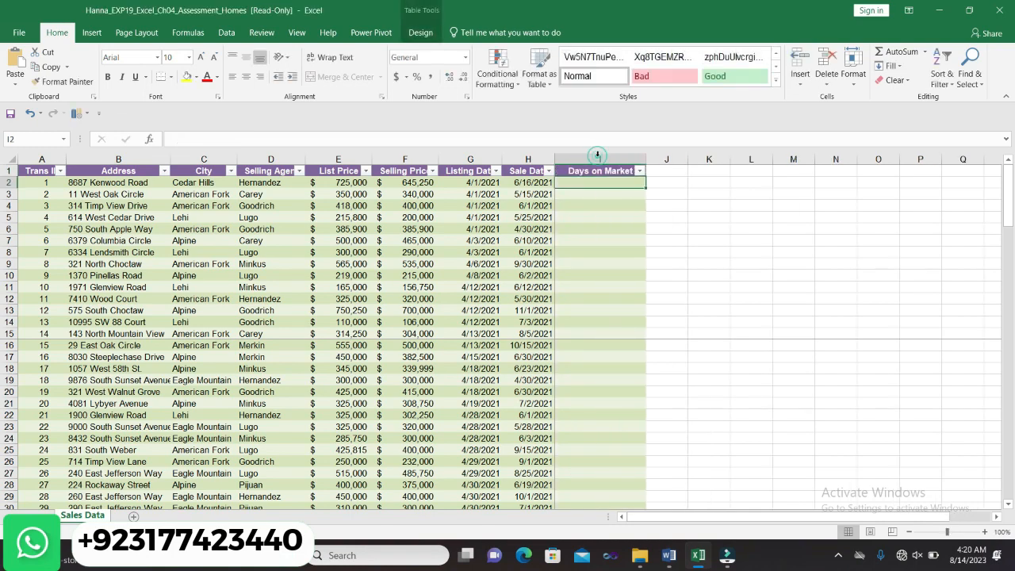
{"action": "left_click", "coordinate": [659, 219]}
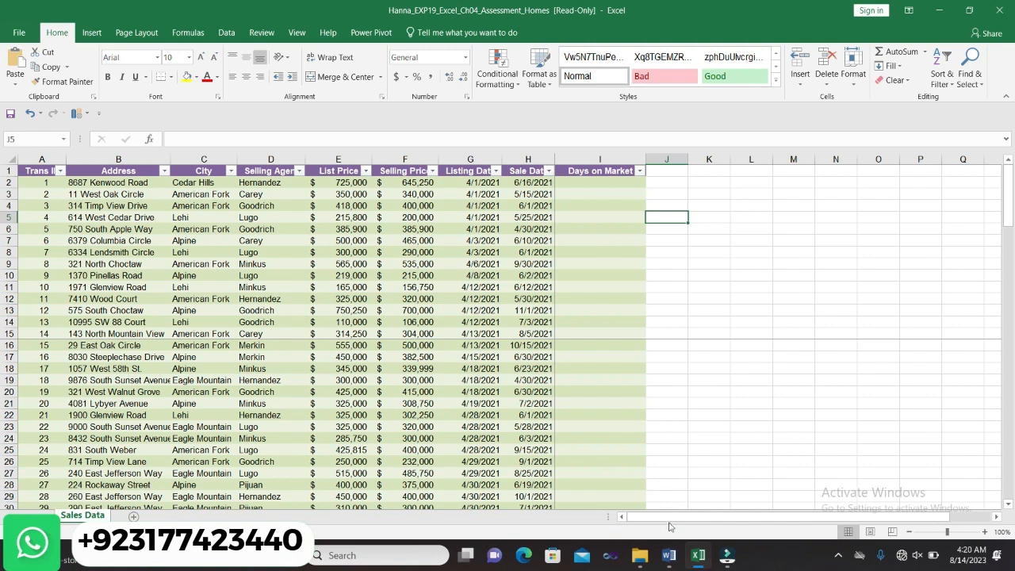
Select the step 6 sentence about unqualified structured references in the Word instructions, and return to cell I2 in the Excel workbook
{"action": "left_click", "coordinate": [668, 556]}
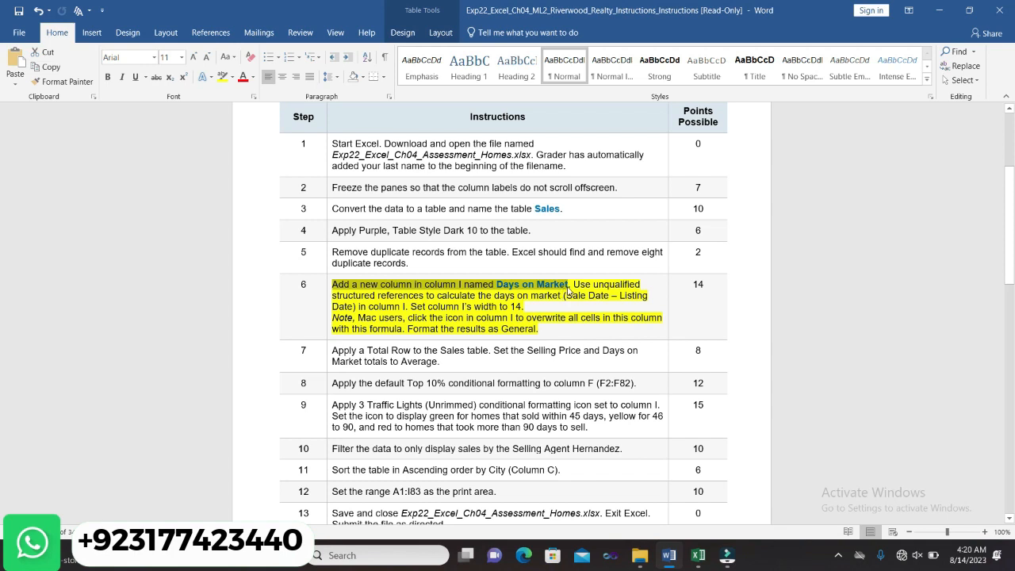
{"action": "left_click_drag", "start_coordinate": [570, 283], "coordinate": [408, 306]}
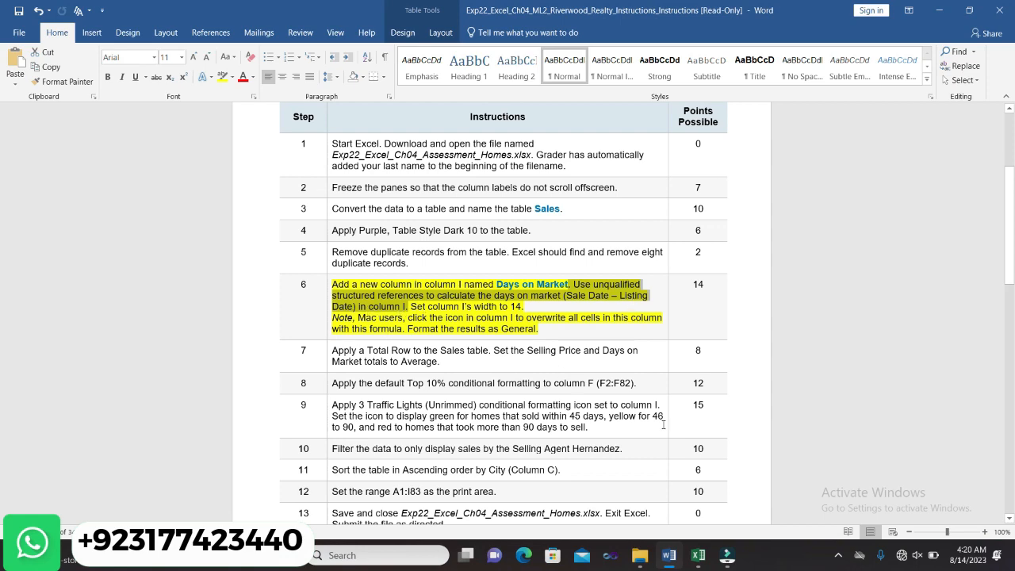
{"action": "left_click", "coordinate": [697, 554]}
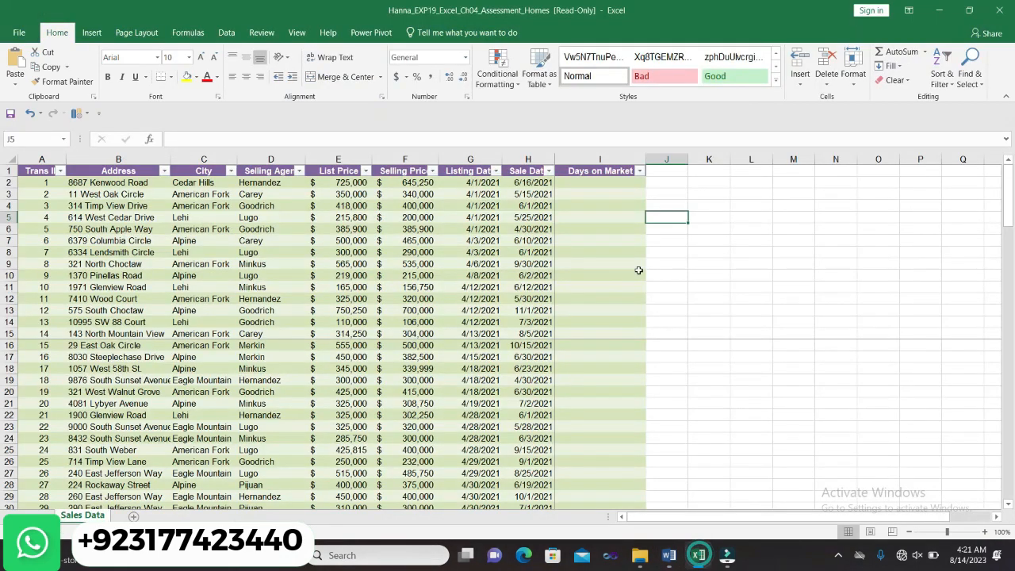
{"action": "left_click", "coordinate": [615, 182]}
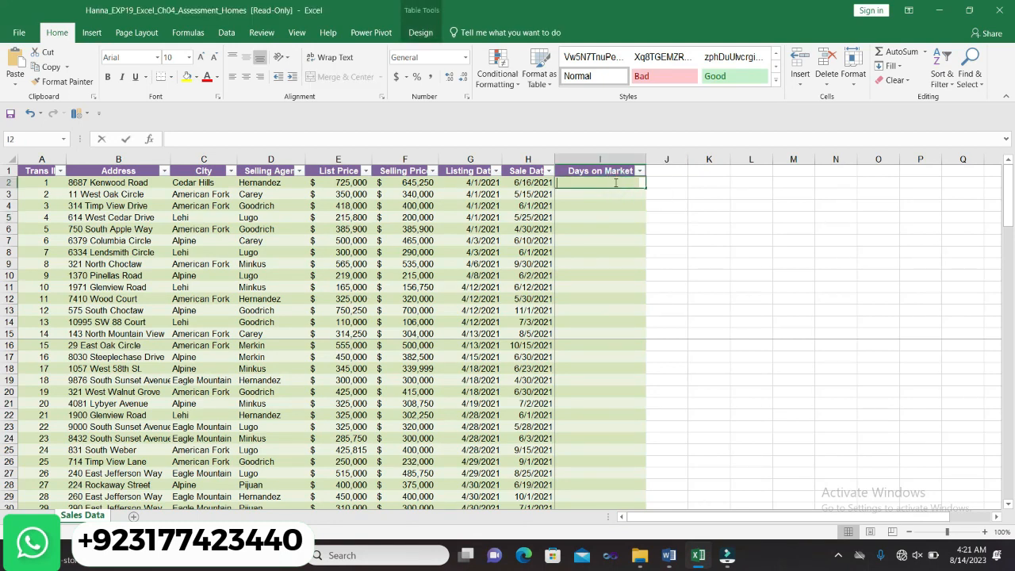
{"action": "type", "text": "="}
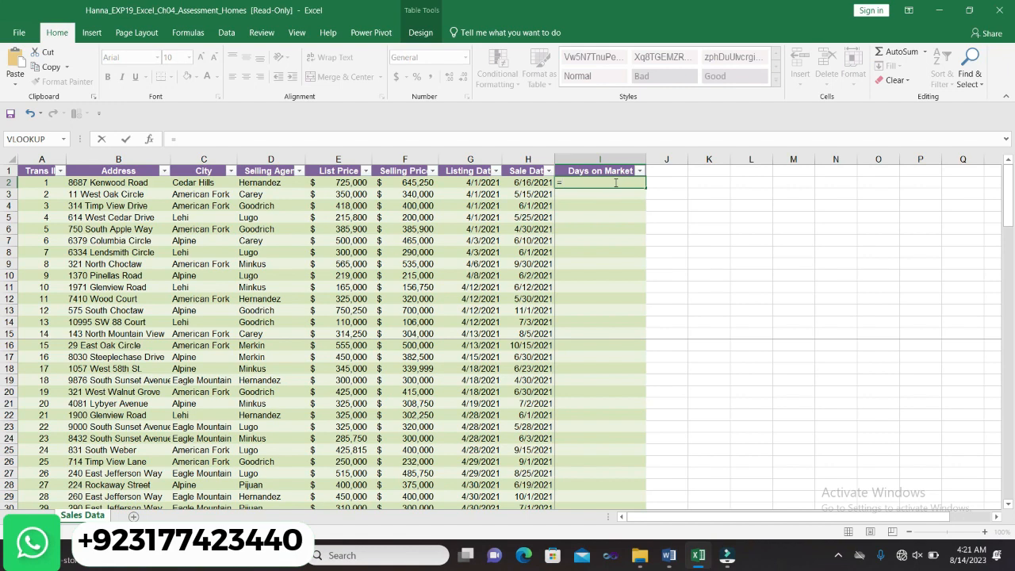
{"action": "left_click", "coordinate": [537, 185]}
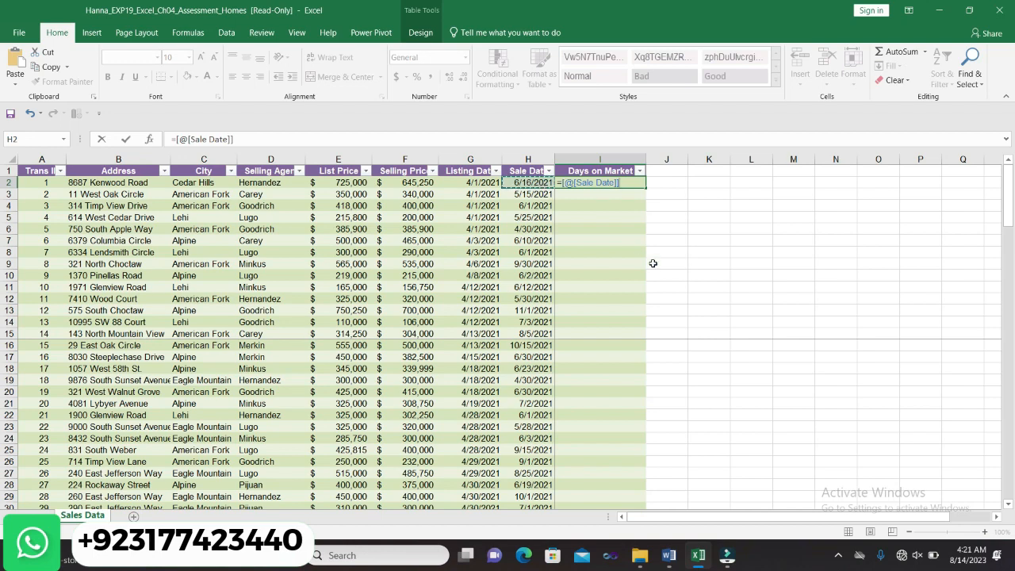
{"action": "key", "text": "BackSpace"}
{"action": "key", "text": "BackSpace"}
{"action": "key", "text": "BackSpace"}
{"action": "key", "text": "BackSpace"}
{"action": "key", "text": "BackSpace"}
{"action": "key", "text": "BackSpace"}
{"action": "key", "text": "BackSpace"}
{"action": "key", "text": "BackSpace"}
{"action": "key", "text": "BackSpace"}
{"action": "key", "text": "BackSpace"}
{"action": "key", "text": "BackSpace"}
{"action": "key", "text": "BackSpace"}
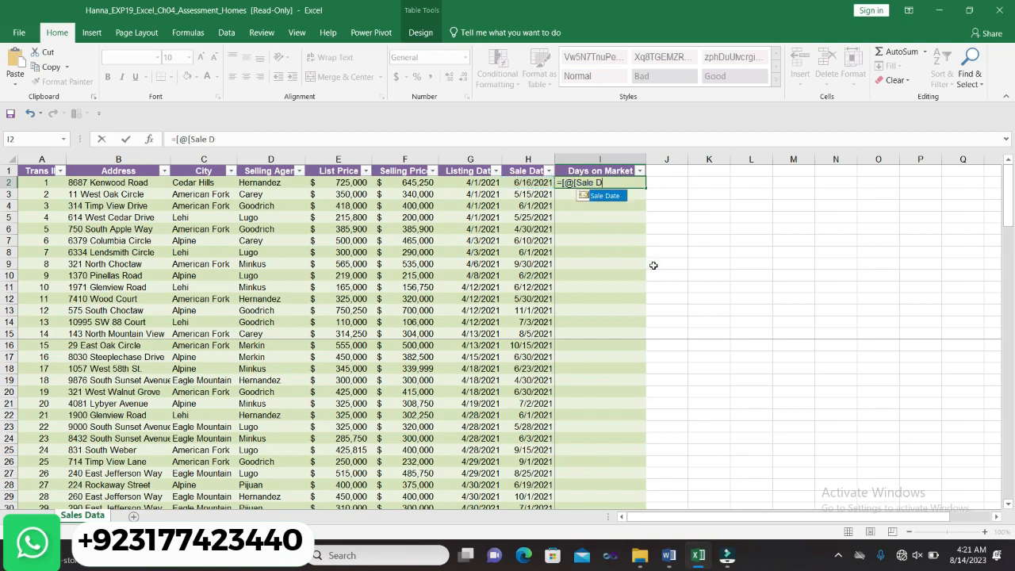
{"action": "key", "text": "Escape"}
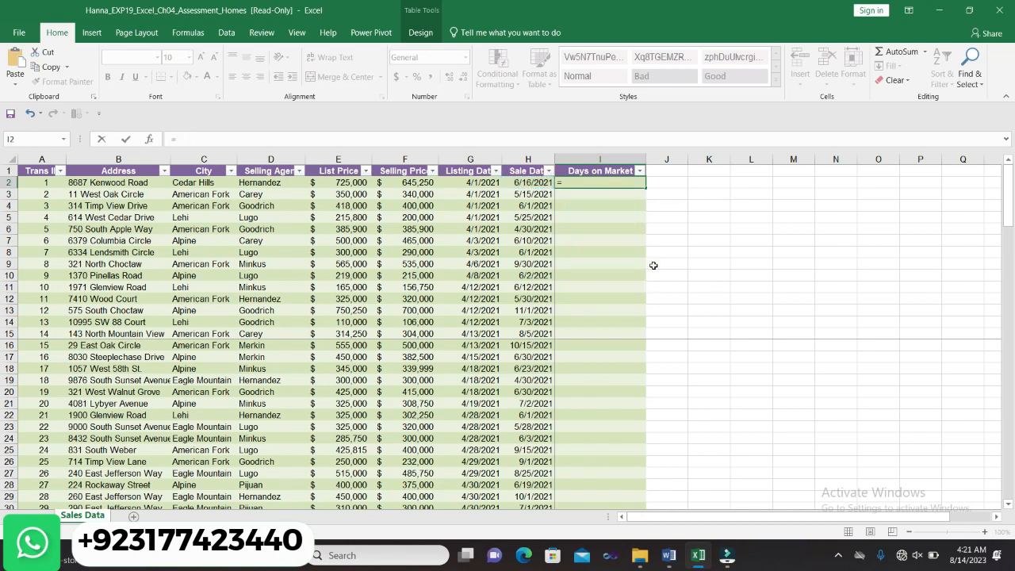
Start the formula in I2 with =[@[Sale Date]] and select the (Sale Date – Listing Date) expression in the Word instructions
{"action": "type", "text": "="}
{"action": "left_click", "coordinate": [542, 183]}
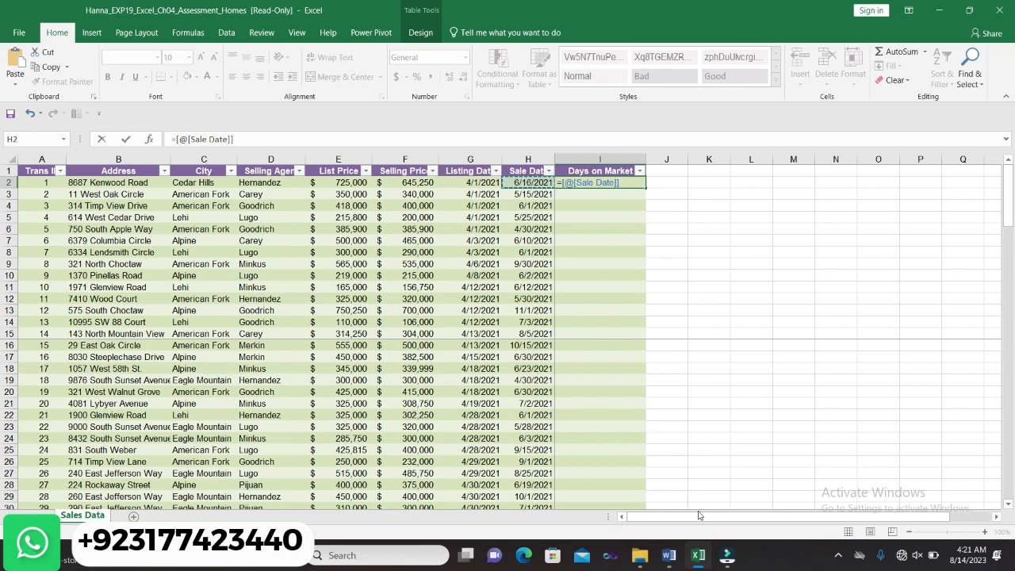
{"action": "left_click", "coordinate": [668, 555]}
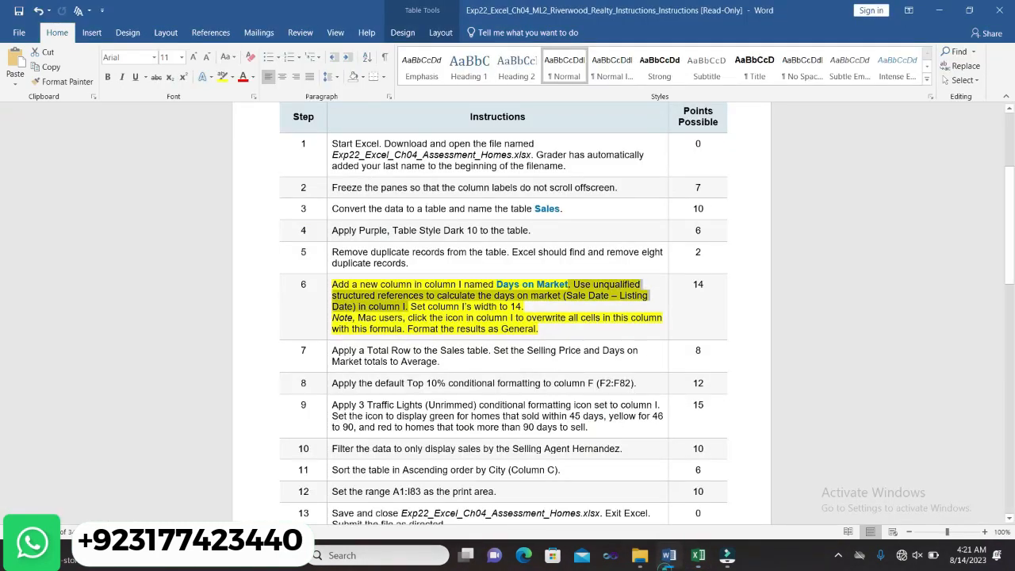
{"action": "left_click", "coordinate": [534, 306]}
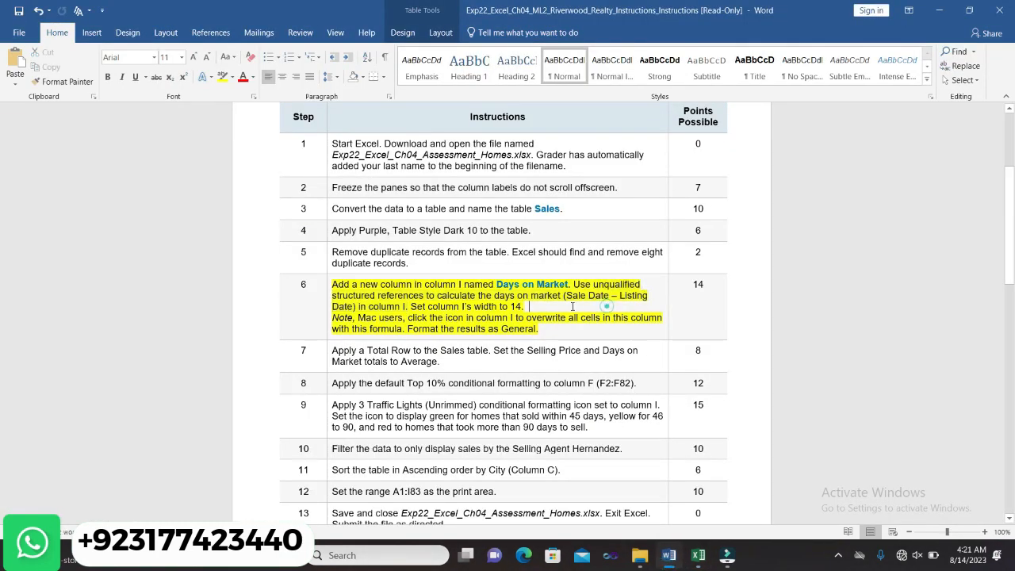
{"action": "left_click_drag", "start_coordinate": [562, 294], "coordinate": [358, 306]}
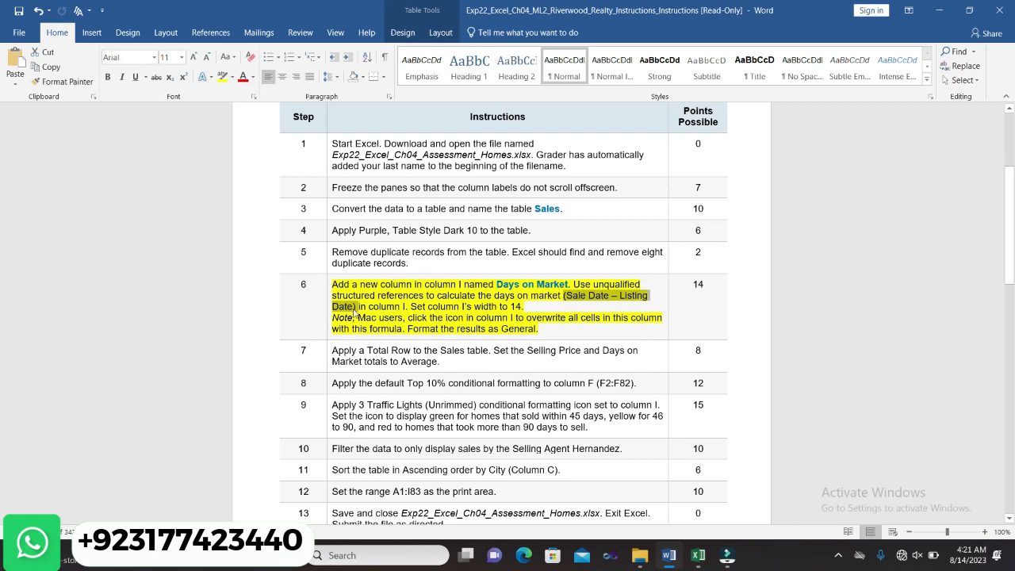
Switch back to the Excel workbook and add a minus sign to the unfinished formula in I2
{"action": "mouse_move", "coordinate": [697, 555]}
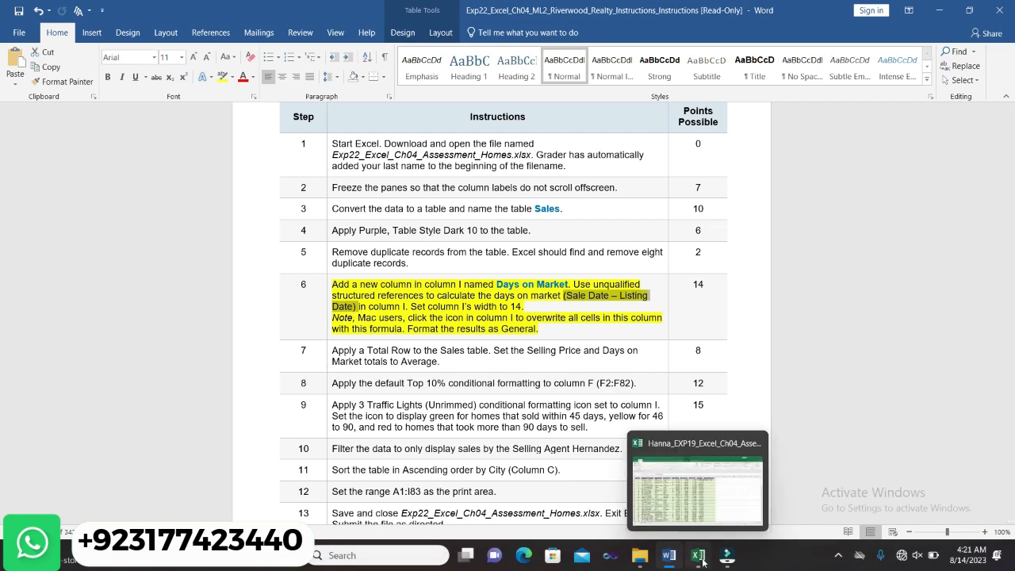
{"action": "left_click", "coordinate": [676, 501]}
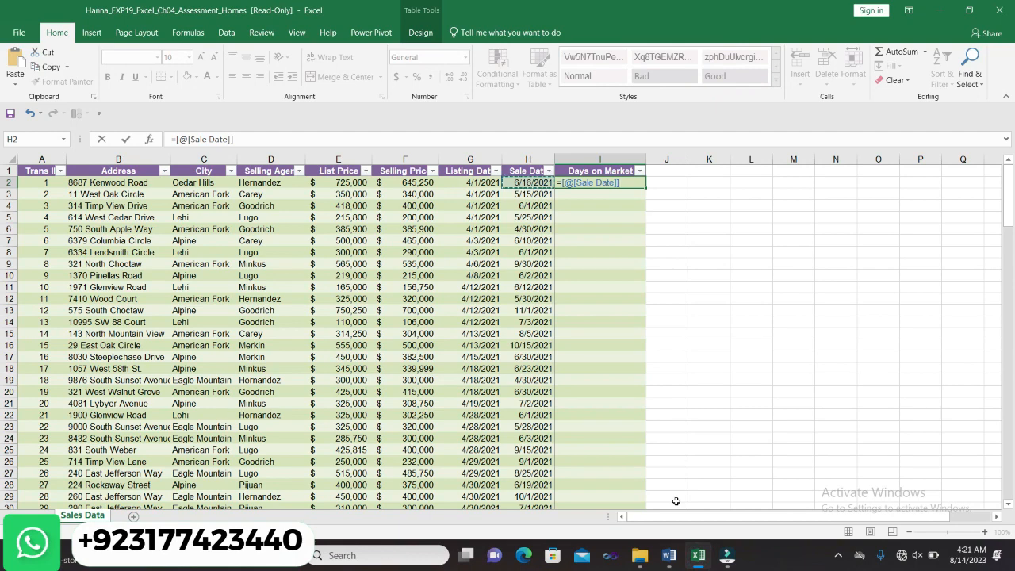
{"action": "type", "text": "-"}
{"action": "left_click", "coordinate": [471, 170]}
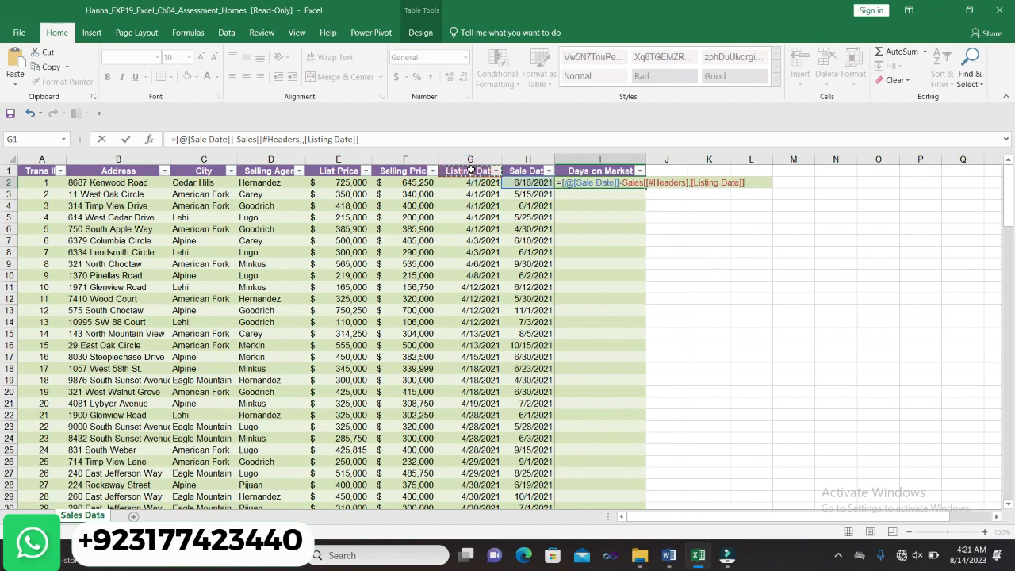
{"action": "key", "text": "BackSpace"}
{"action": "key", "text": "BackSpace"}
{"action": "key", "text": "BackSpace"}
{"action": "key", "text": "BackSpace"}
{"action": "key", "text": "BackSpace"}
{"action": "key", "text": "BackSpace"}
{"action": "key", "text": "BackSpace"}
{"action": "key", "text": "BackSpace"}
{"action": "key", "text": "BackSpace"}
{"action": "key", "text": "BackSpace"}
{"action": "key", "text": "BackSpace"}
{"action": "key", "text": "BackSpace"}
{"action": "key", "text": "BackSpace"}
{"action": "key", "text": "BackSpace"}
{"action": "key", "text": "BackSpace"}
{"action": "key", "text": "BackSpace"}
{"action": "key", "text": "BackSpace"}
{"action": "key", "text": "BackSpace"}
{"action": "key", "text": "BackSpace"}
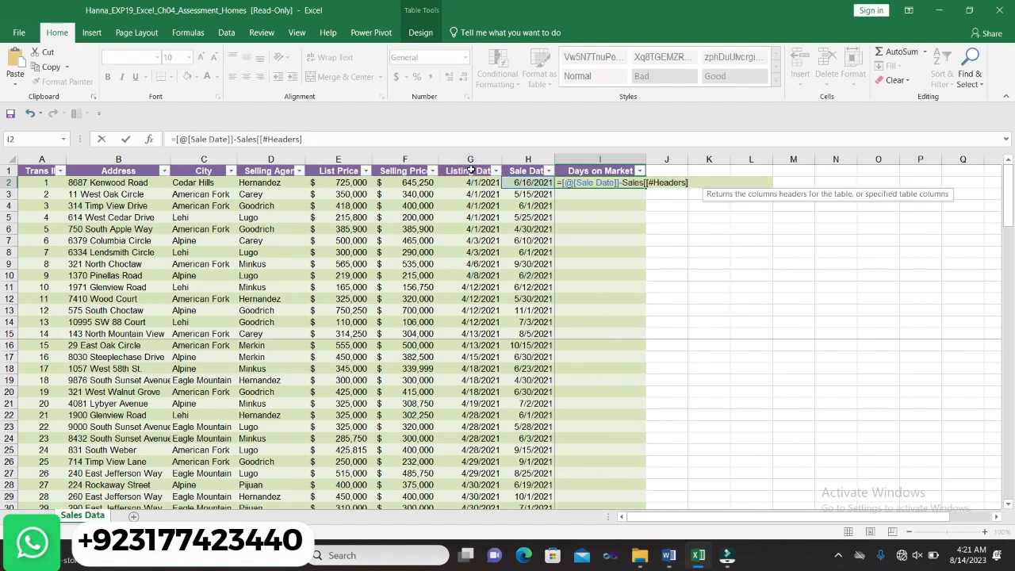
{"action": "key", "text": "BackSpace"}
{"action": "key", "text": "BackSpace"}
{"action": "key", "text": "BackSpace"}
{"action": "key", "text": "BackSpace"}
{"action": "key", "text": "BackSpace"}
{"action": "key", "text": "BackSpace"}
{"action": "key", "text": "BackSpace"}
{"action": "key", "text": "BackSpace"}
{"action": "key", "text": "BackSpace"}
{"action": "key", "text": "BackSpace"}
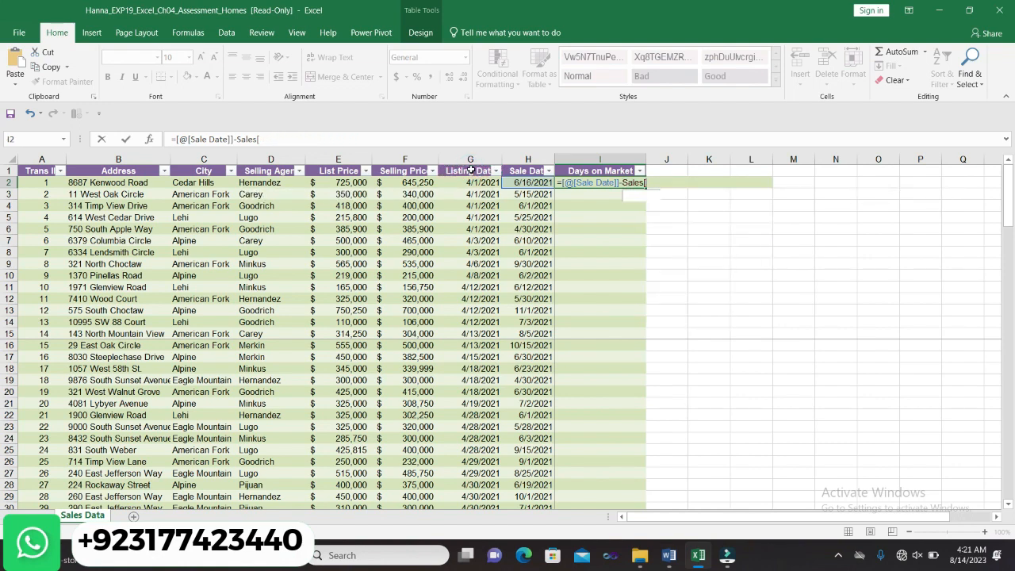
{"action": "key", "text": "BackSpace"}
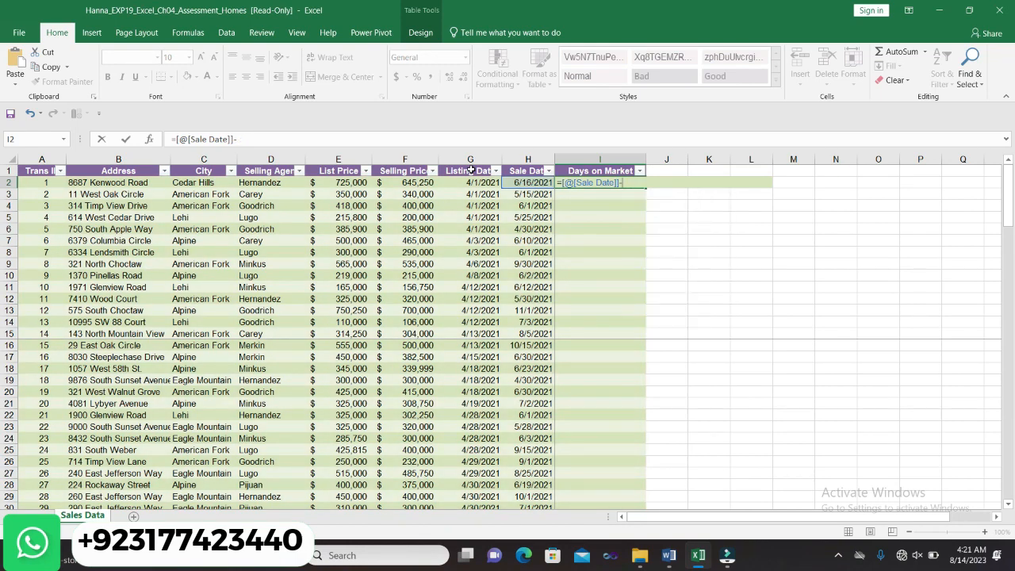
Complete the I2 formula as =[@[Sale Date]]-[@[Listing Date]] and check the Days on Market column down to the last record
{"action": "left_click", "coordinate": [468, 182]}
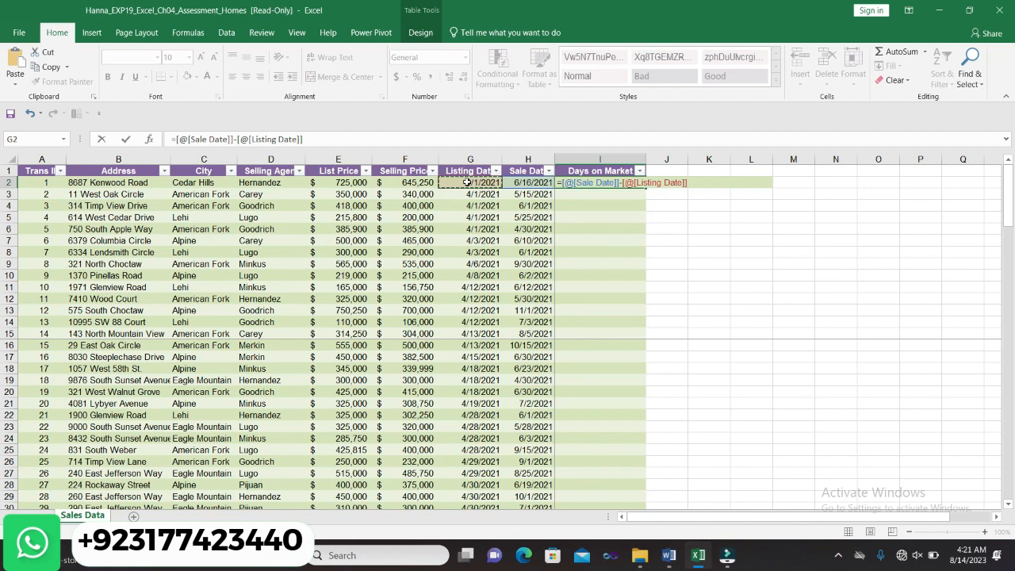
{"action": "key", "text": "Return"}
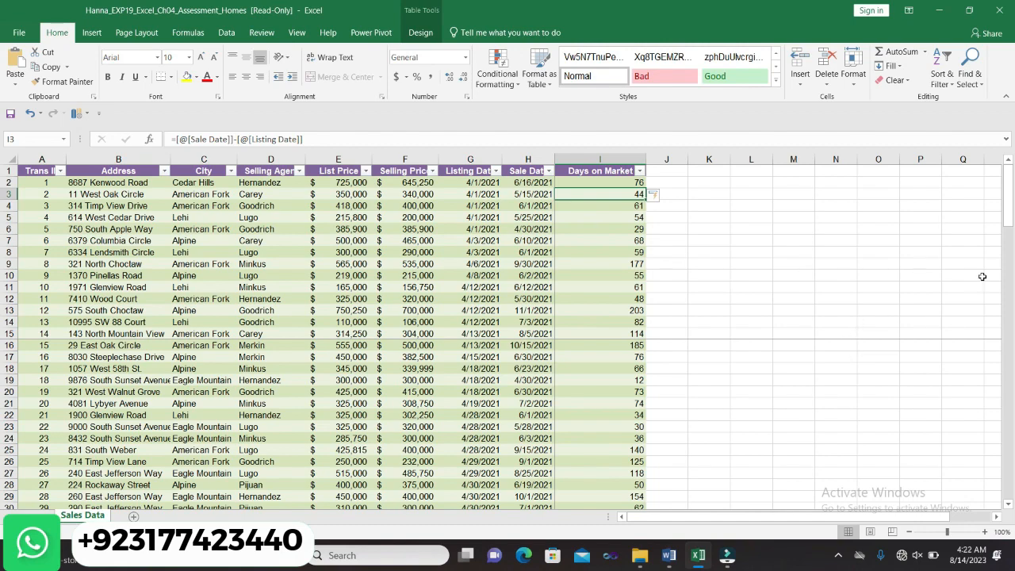
{"action": "left_click_drag", "start_coordinate": [1005, 208], "coordinate": [1011, 454]}
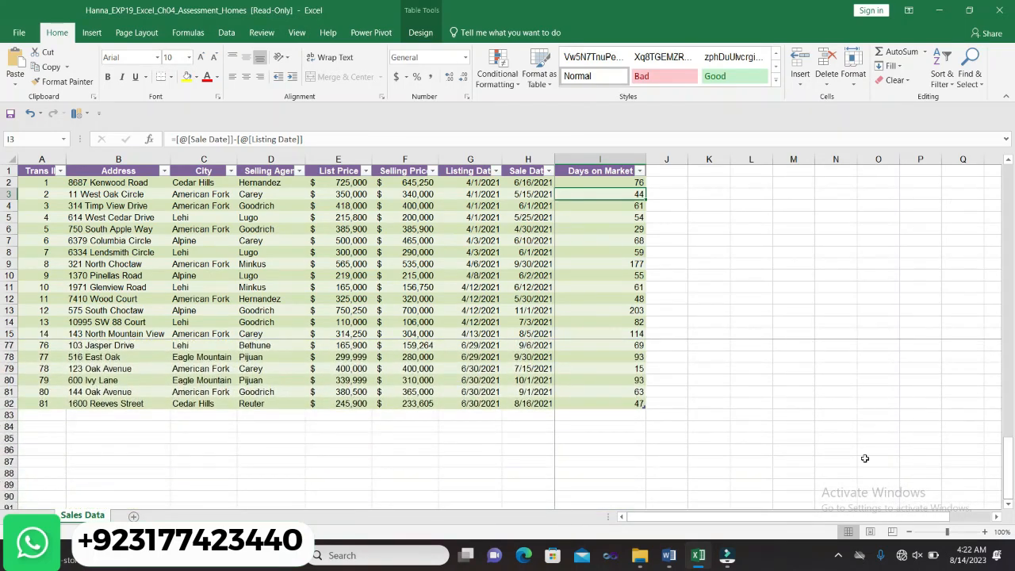
{"action": "left_click", "coordinate": [609, 394]}
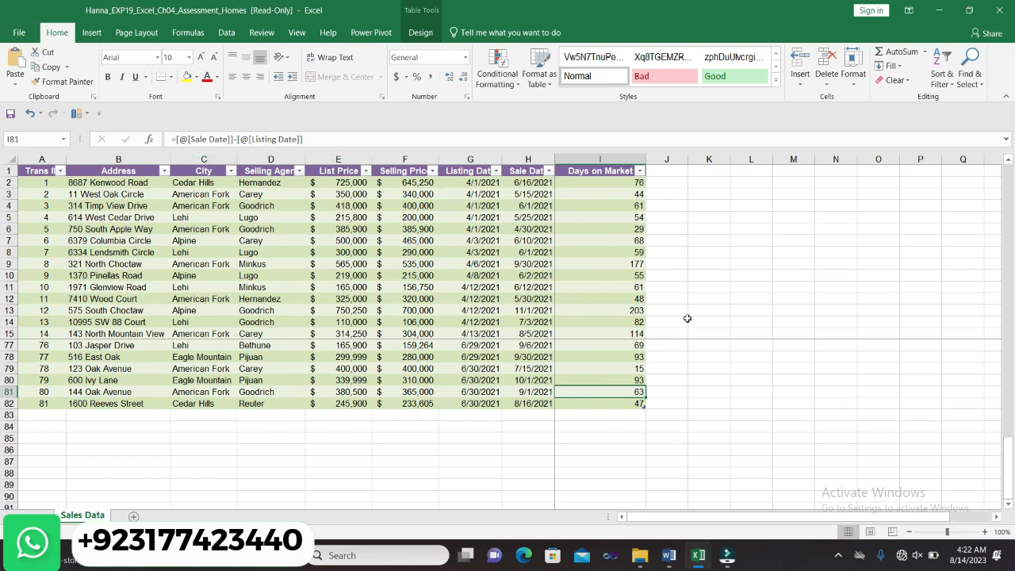
{"action": "left_click_drag", "start_coordinate": [999, 452], "coordinate": [1004, 191]}
{"action": "left_click", "coordinate": [626, 185]}
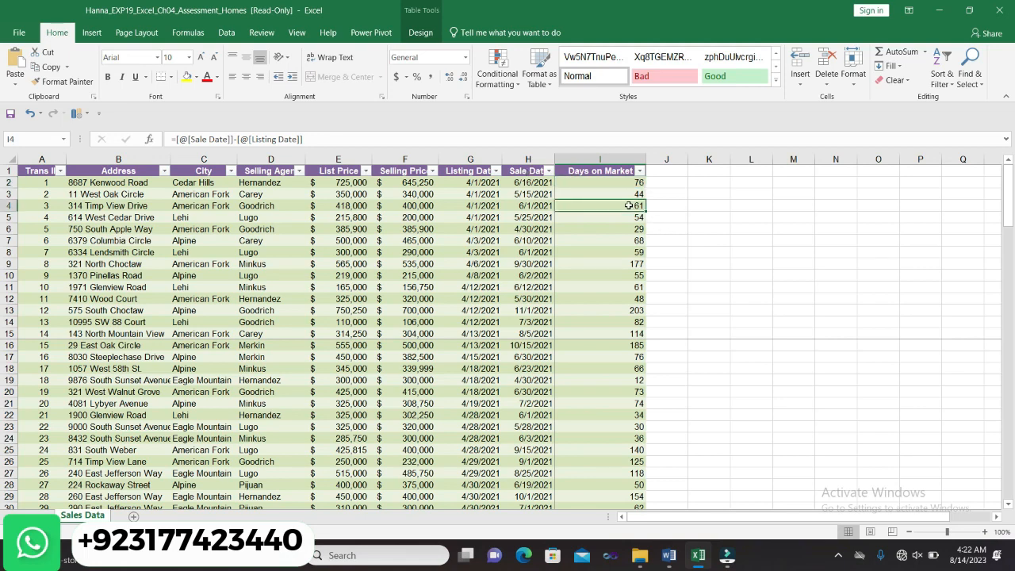
{"action": "left_click", "coordinate": [793, 254]}
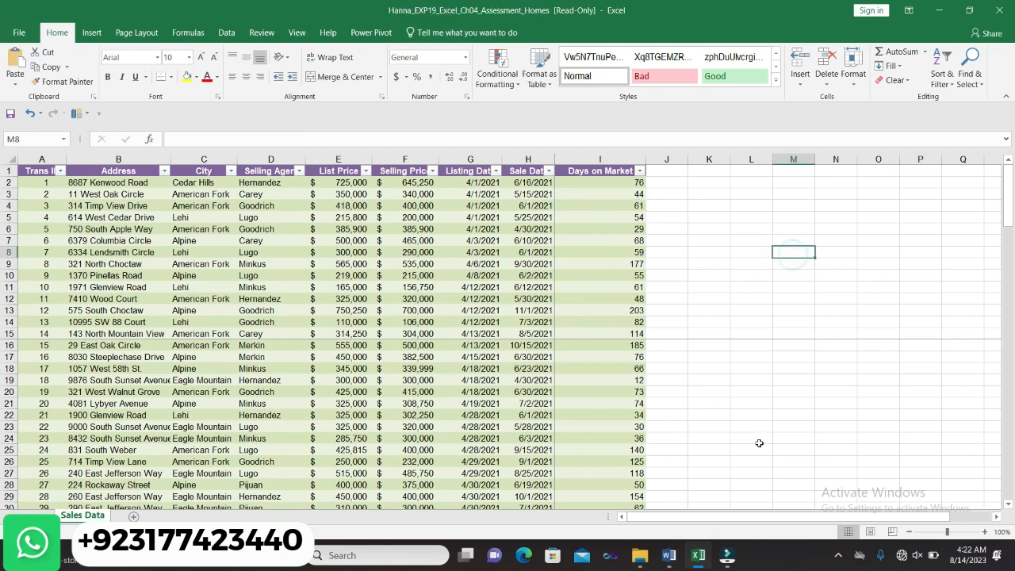
Select the step 6 sentence about column I's width in the Word instructions and return to the Excel workbook
{"action": "left_click", "coordinate": [668, 555]}
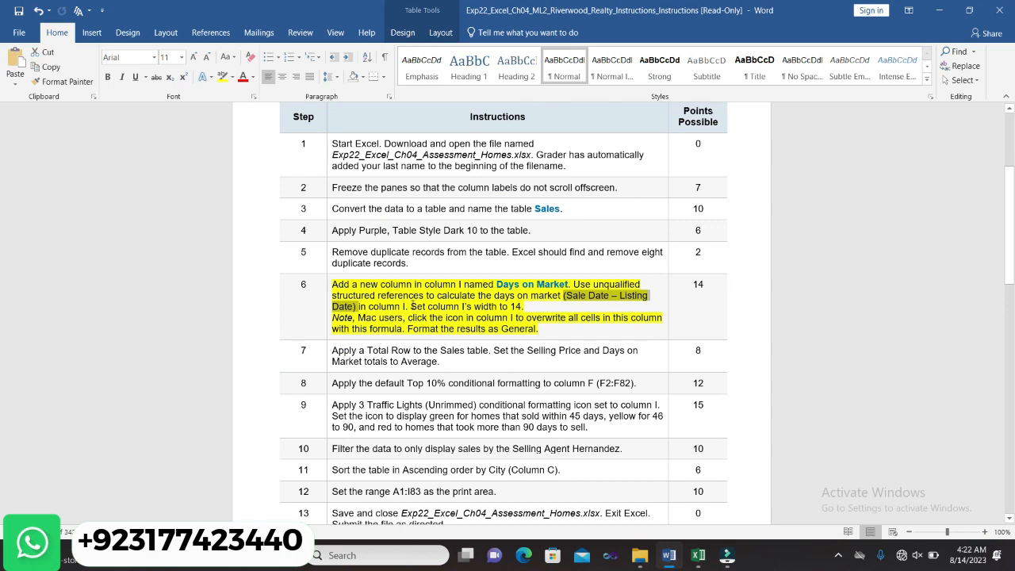
{"action": "left_click_drag", "start_coordinate": [411, 305], "coordinate": [523, 309]}
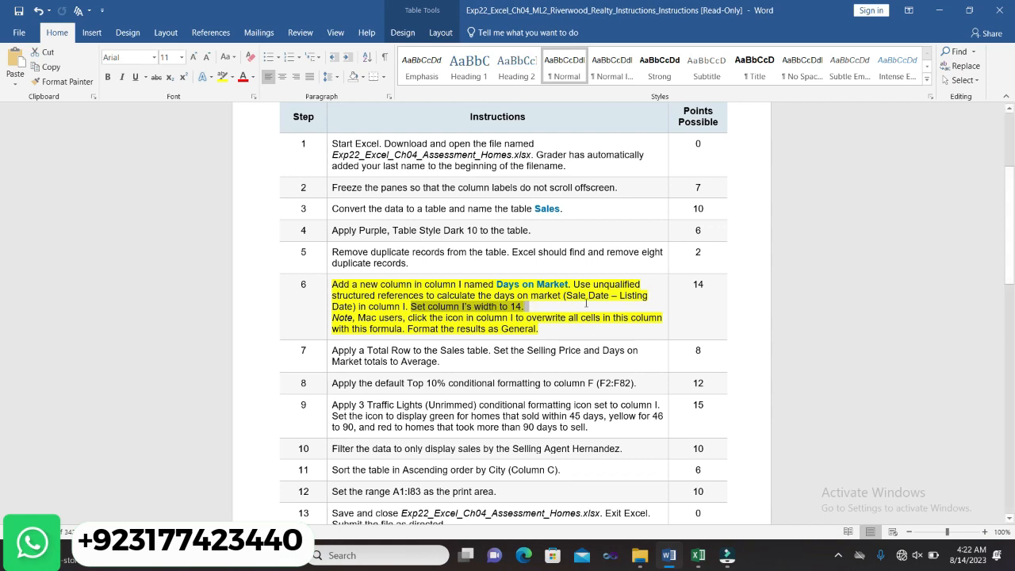
{"action": "left_click", "coordinate": [697, 554]}
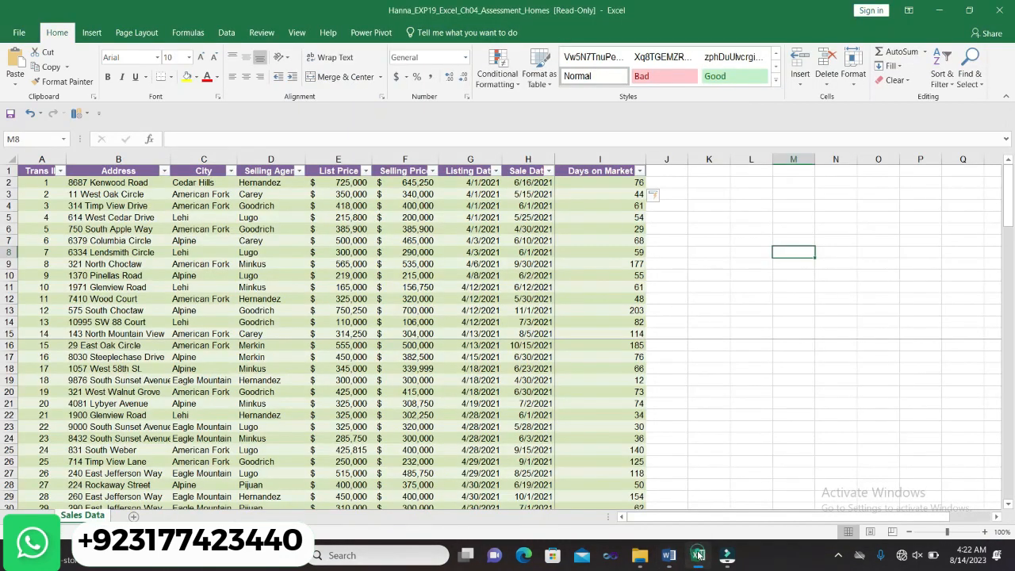
Set the width of column I, Days on Market, to 14
{"action": "right_click", "coordinate": [591, 162]}
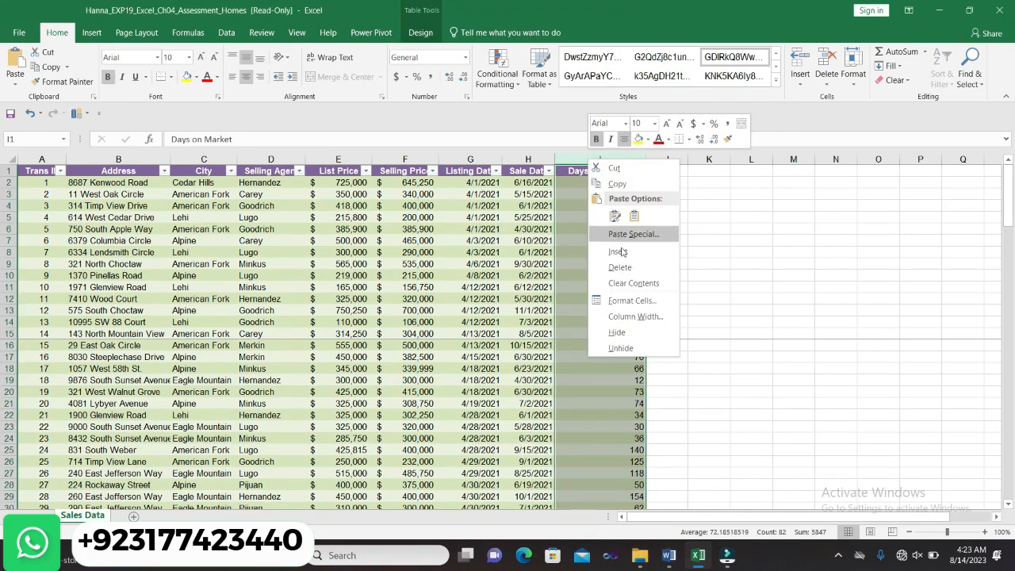
{"action": "left_click", "coordinate": [635, 316]}
{"action": "key", "text": "BackSpace"}
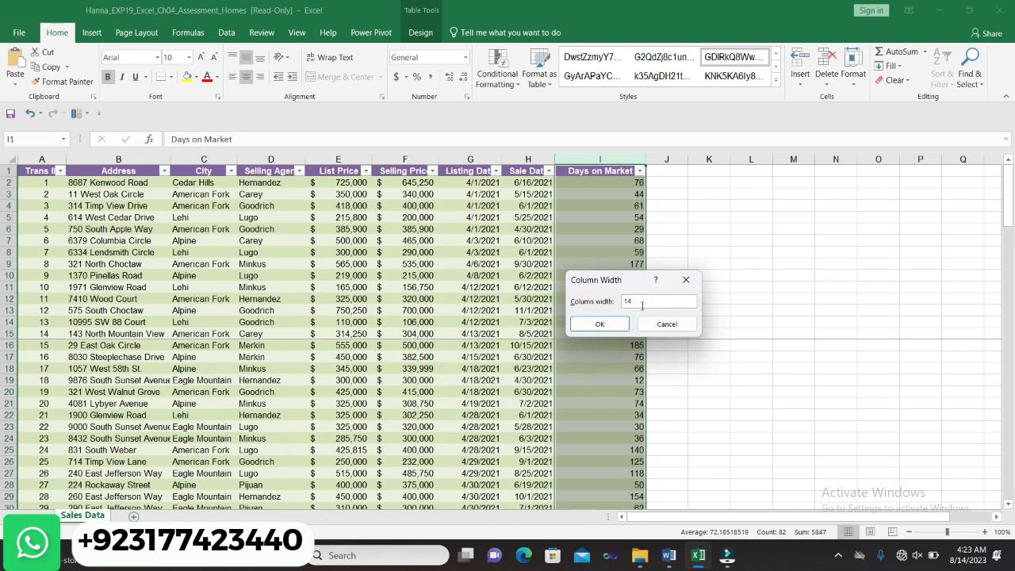
{"action": "type", "text": "14"}
{"action": "left_click", "coordinate": [606, 325]}
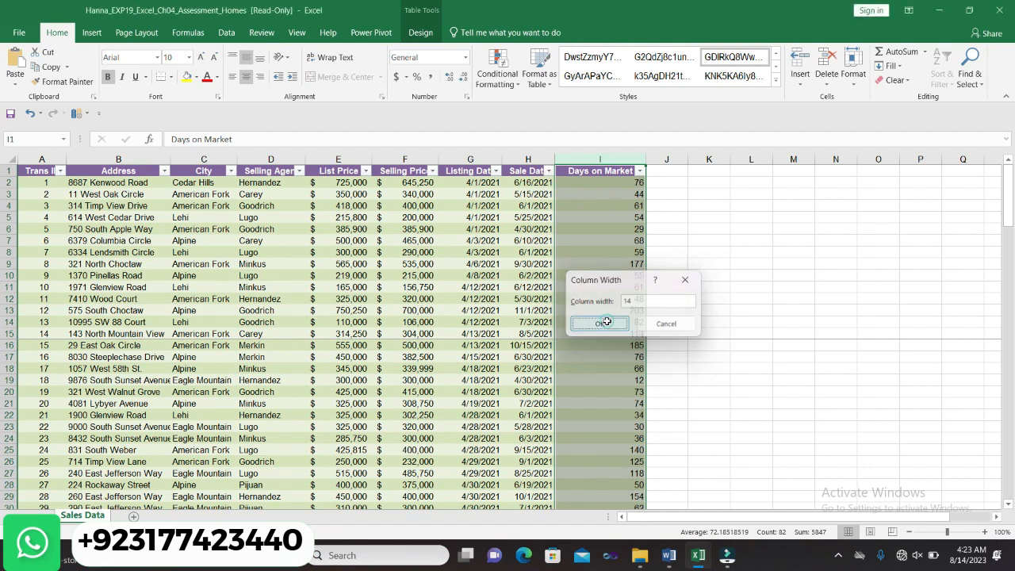
{"action": "left_click", "coordinate": [657, 310]}
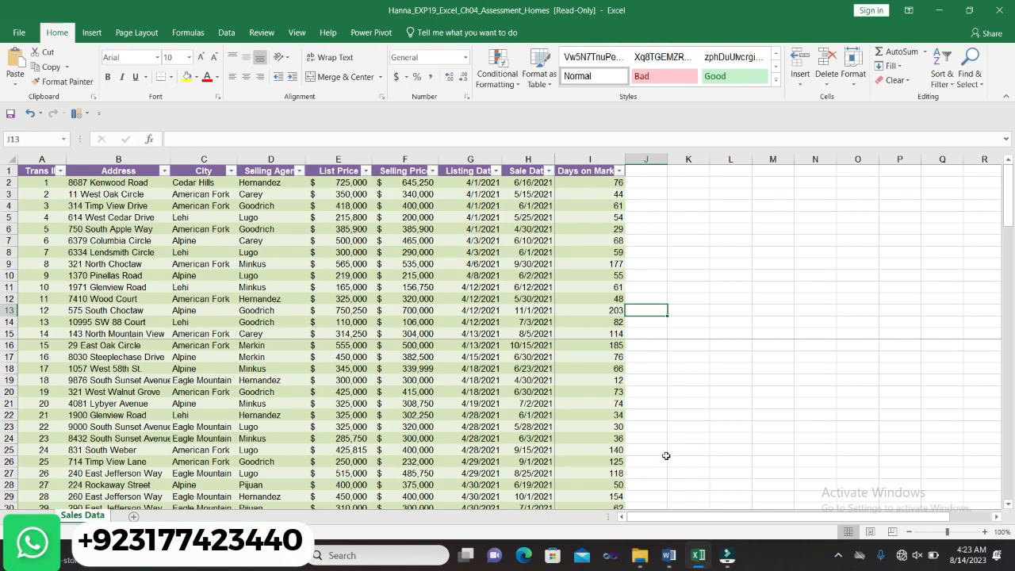
In the Word instructions, clear the highlight from step 6, highlight step 7 in yellow, and select its Total Row sentence
{"action": "left_click", "coordinate": [668, 555]}
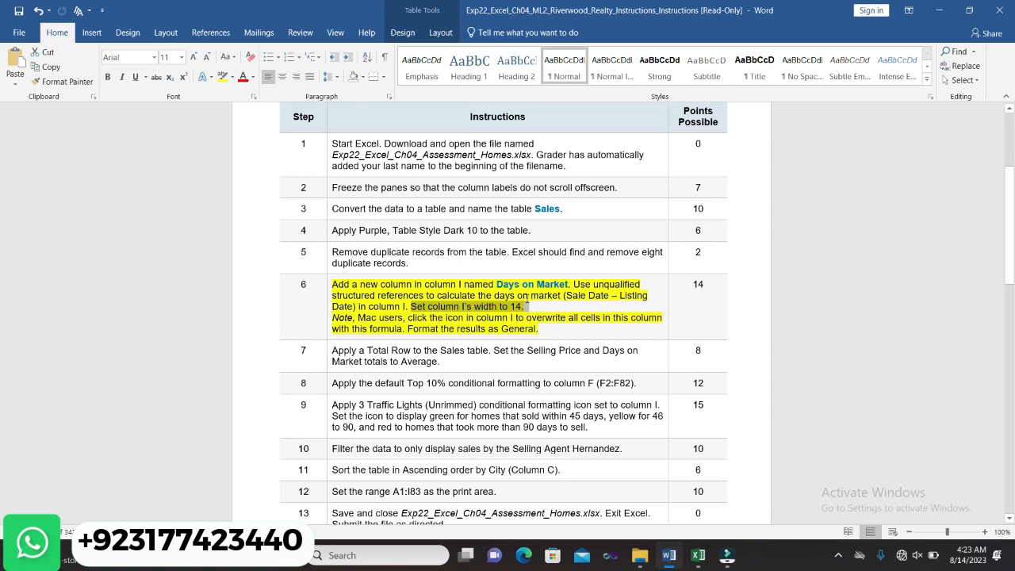
{"action": "left_click", "coordinate": [526, 307]}
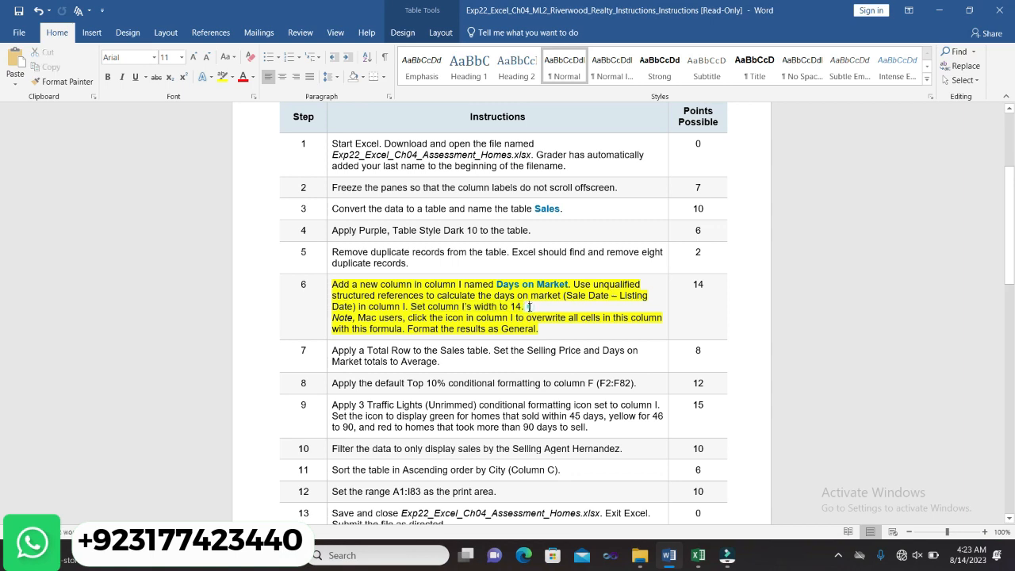
{"action": "left_click", "coordinate": [325, 283]}
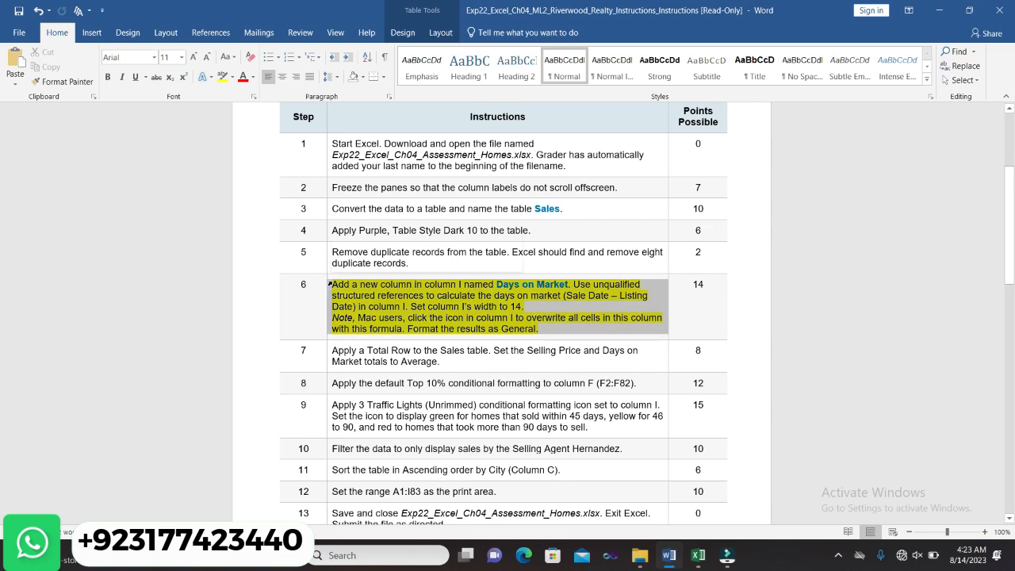
{"action": "left_click", "coordinate": [386, 260]}
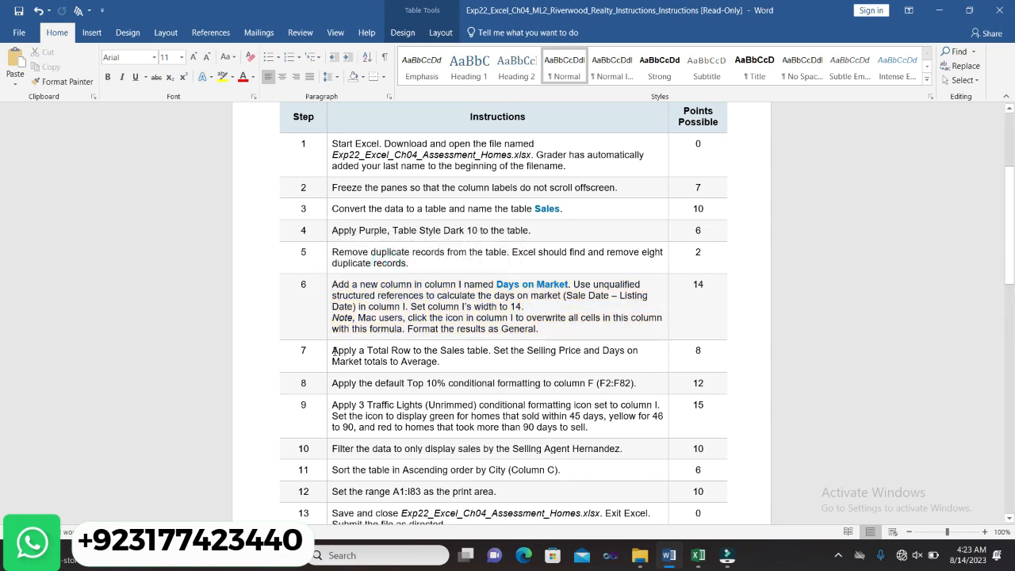
{"action": "left_click", "coordinate": [329, 349]}
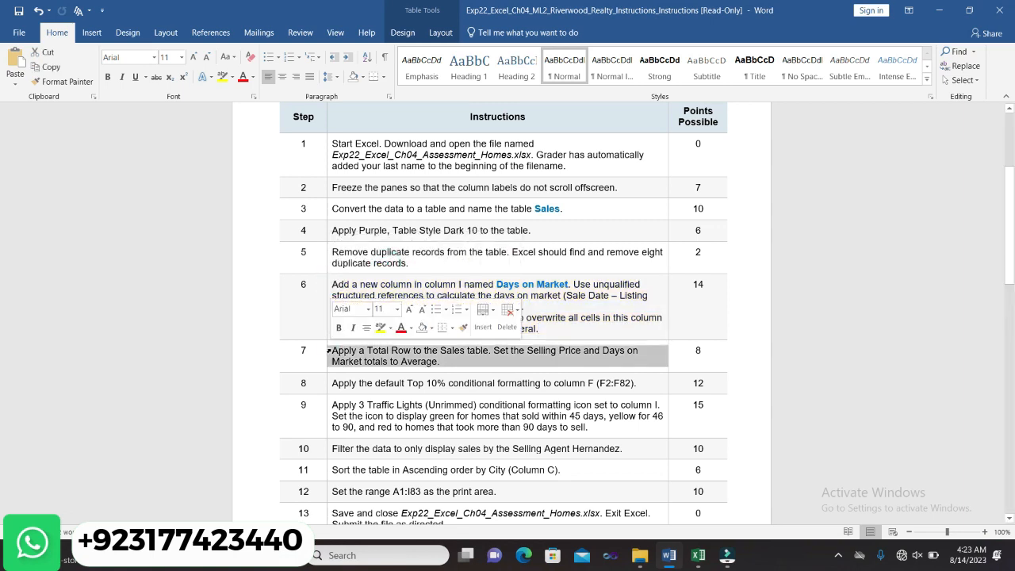
{"action": "left_click", "coordinate": [380, 327]}
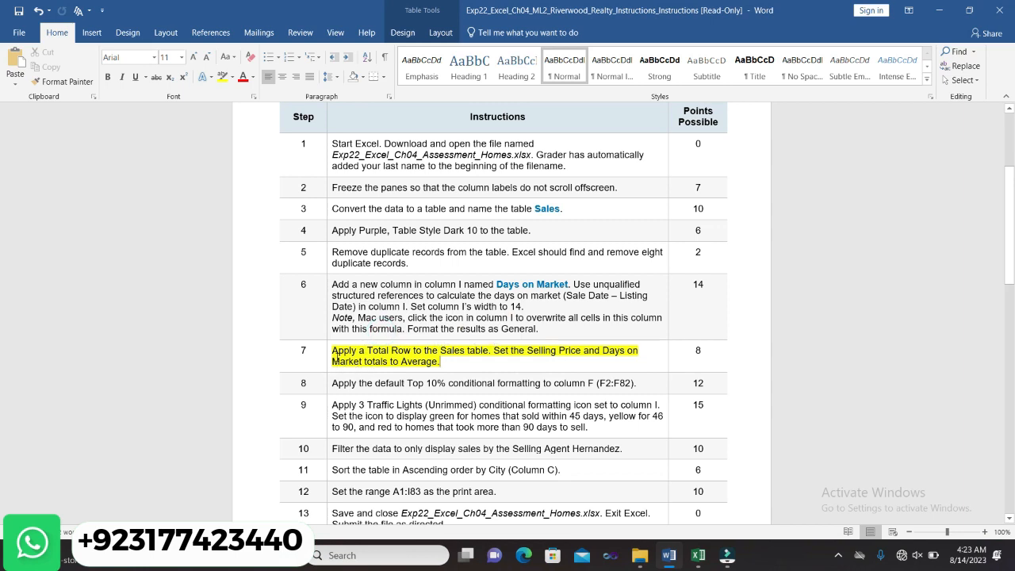
{"action": "left_click_drag", "start_coordinate": [333, 351], "coordinate": [476, 351]}
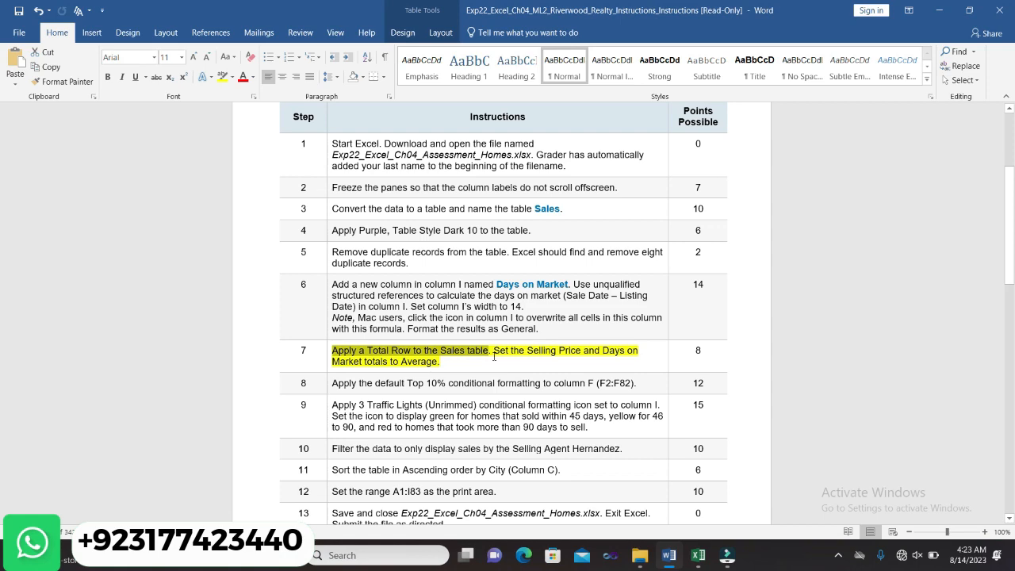
Switch to the Excel workbook and add a Total Row to the Sales table
{"action": "left_click", "coordinate": [698, 555]}
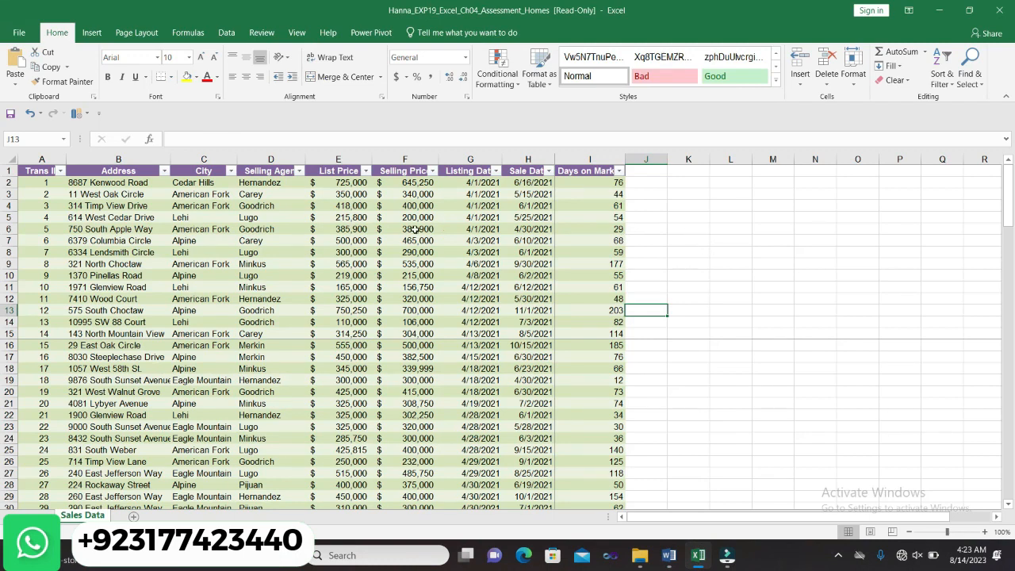
{"action": "left_click", "coordinate": [34, 171]}
{"action": "left_click_drag", "start_coordinate": [34, 171], "coordinate": [583, 444]}
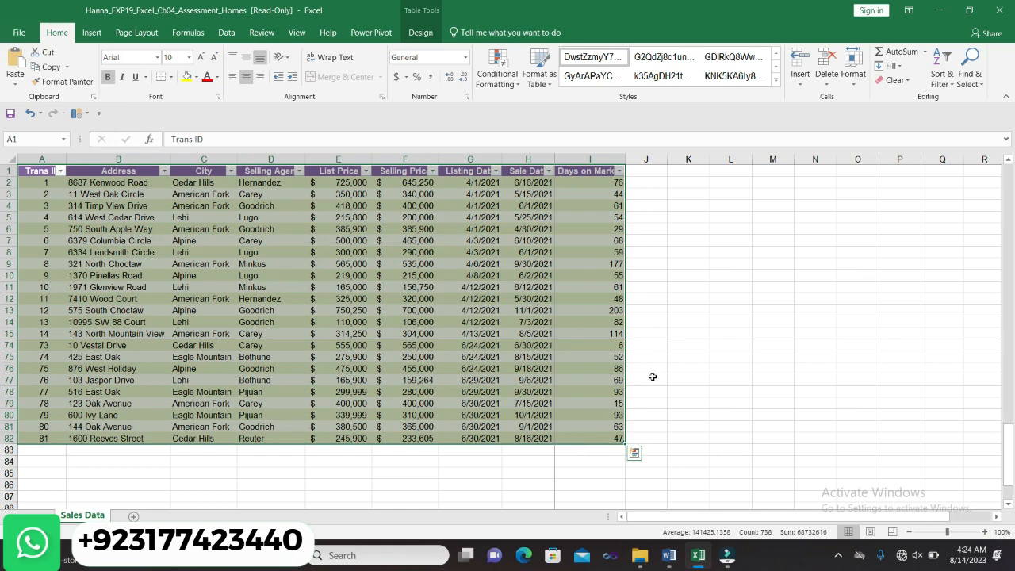
{"action": "left_click", "coordinate": [420, 33]}
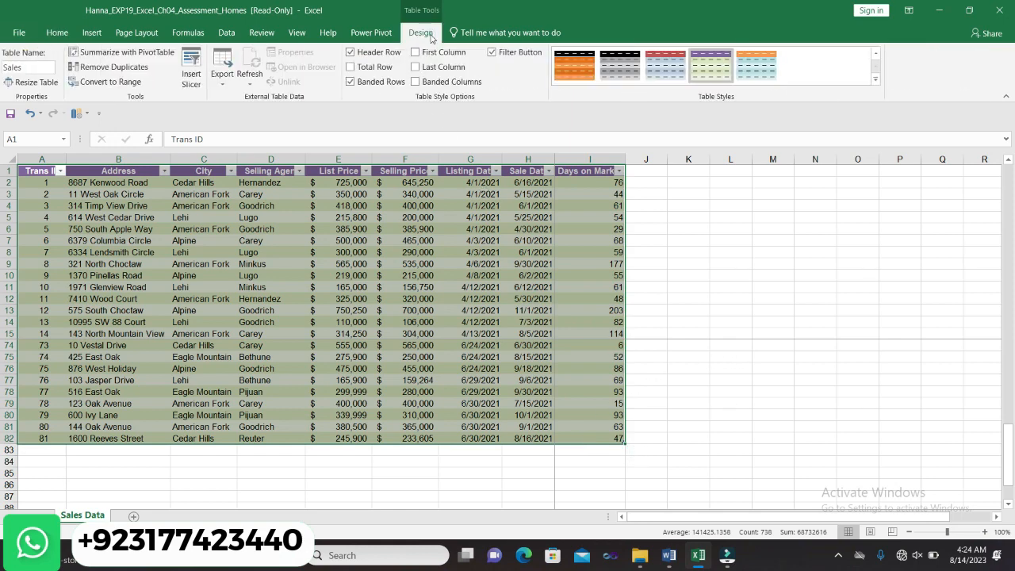
{"action": "left_click", "coordinate": [352, 68]}
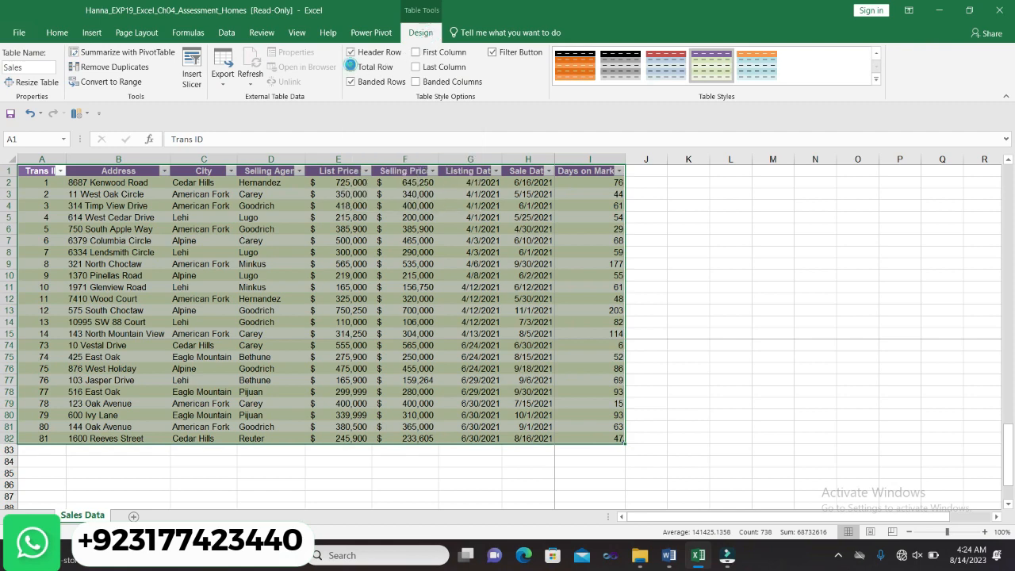
{"action": "left_click", "coordinate": [755, 288]}
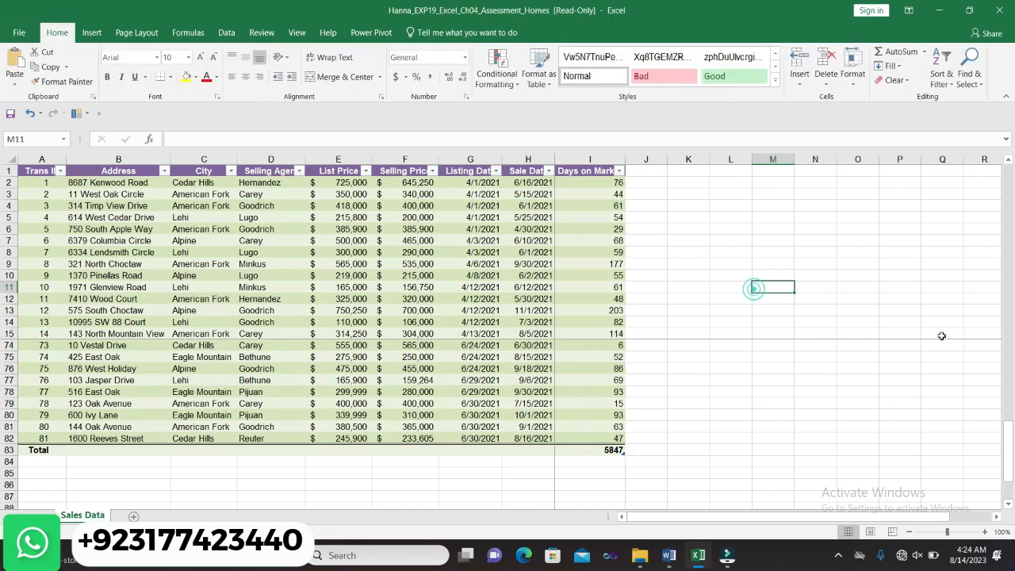
{"action": "left_click_drag", "start_coordinate": [1009, 435], "coordinate": [1010, 199]}
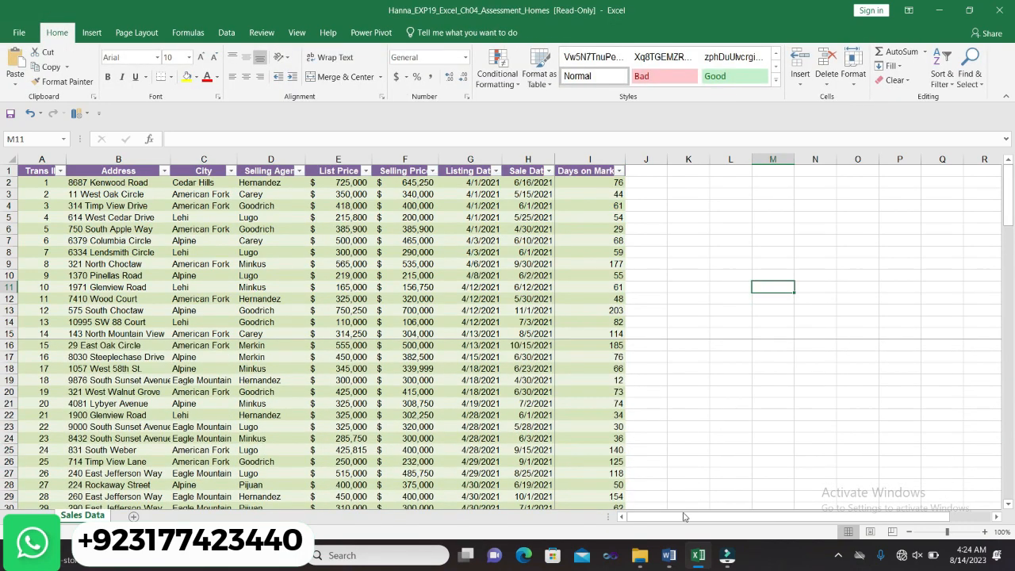
Select the step 7 sentence about the Selling Price and Days on Market totals in the Word instructions, and return to Excel
{"action": "left_click", "coordinate": [668, 555]}
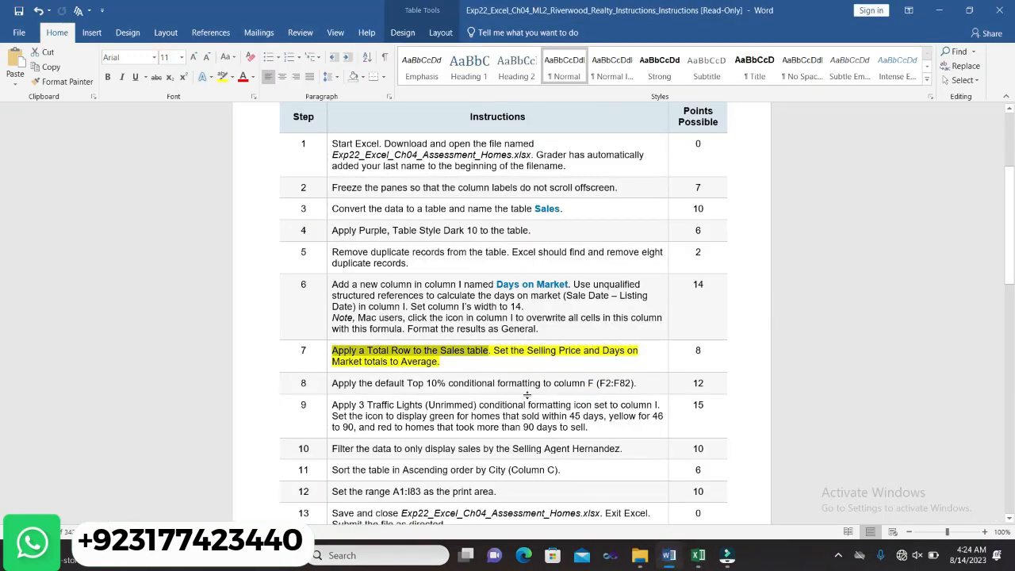
{"action": "left_click_drag", "start_coordinate": [495, 350], "coordinate": [529, 370]}
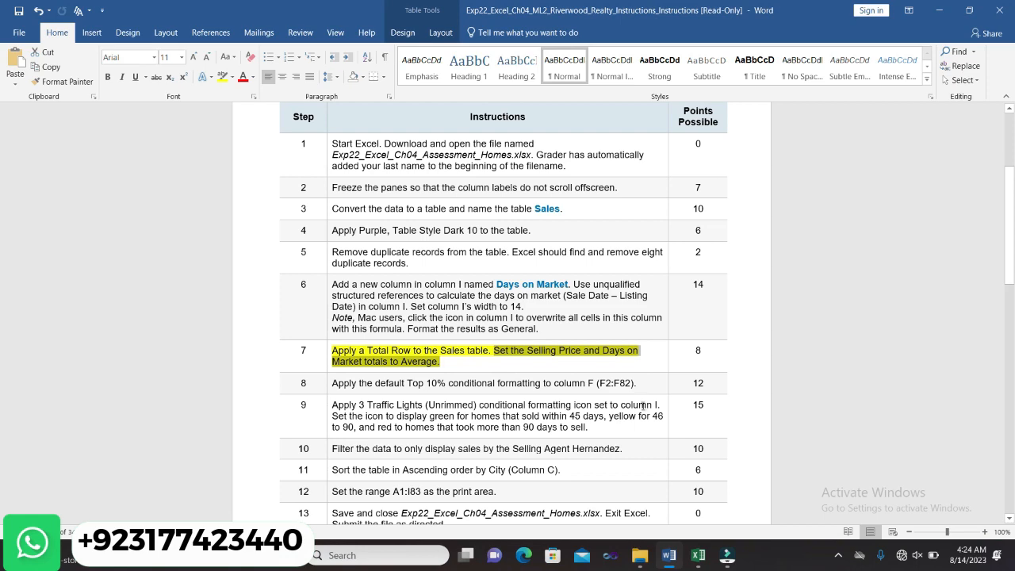
{"action": "left_click", "coordinate": [697, 554]}
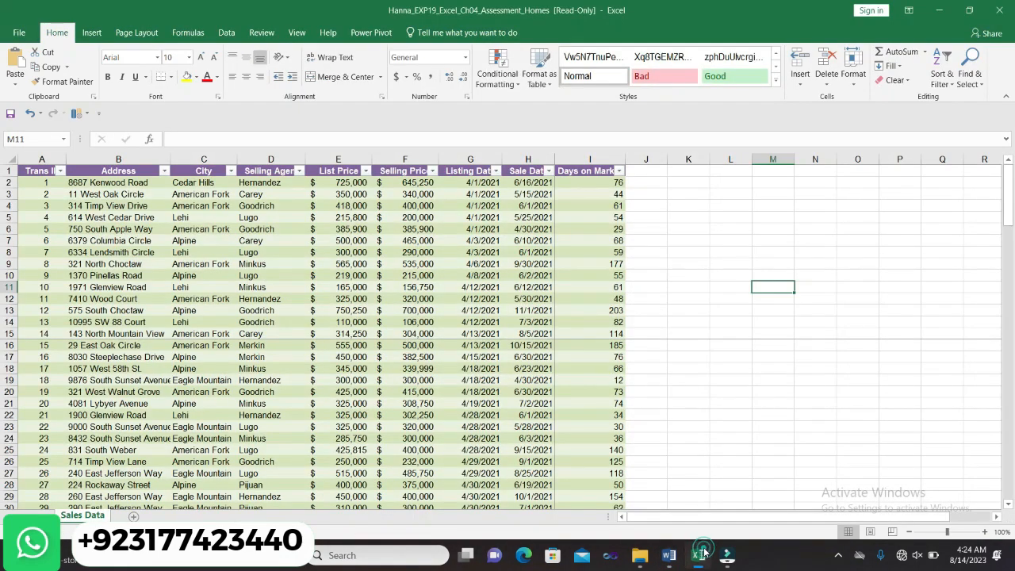
Set the Selling Price total in cell F83 of the Total Row to Average, rechecking step 7 in Word
{"action": "left_click_drag", "start_coordinate": [1009, 220], "coordinate": [1011, 486]}
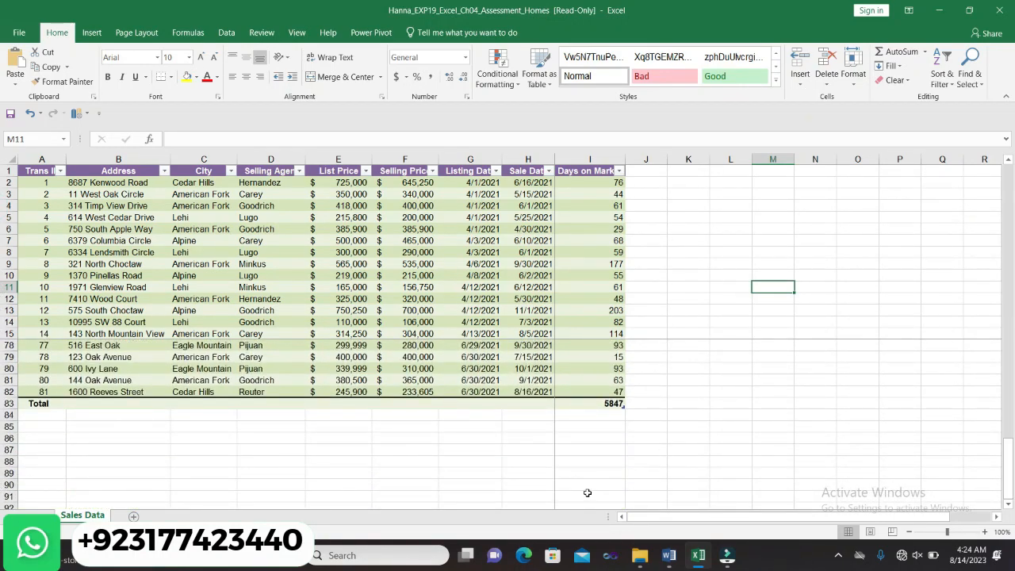
{"action": "left_click", "coordinate": [350, 402]}
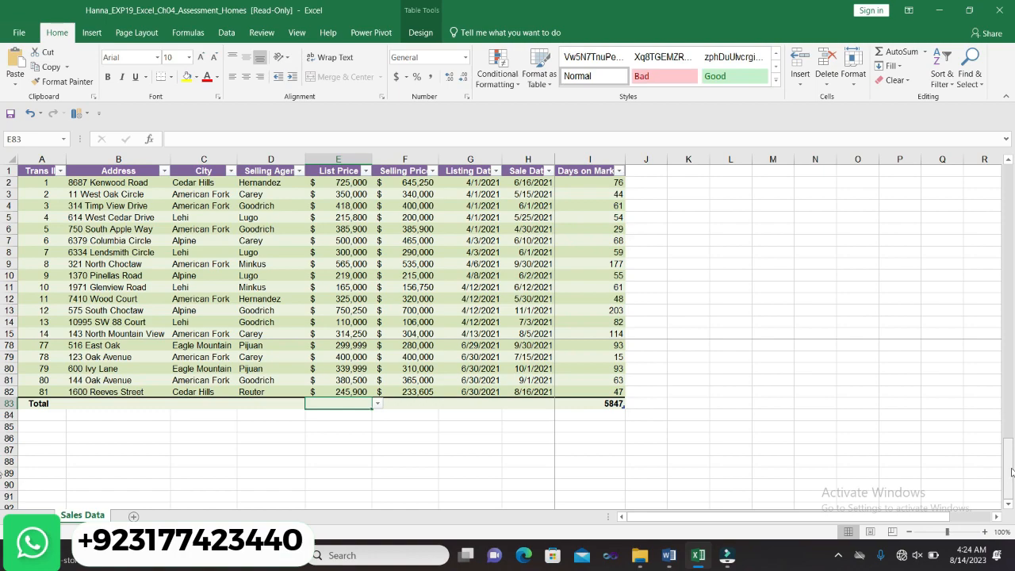
{"action": "scroll", "coordinate": [1011, 471], "scroll_direction": "down", "scroll_amount": 2}
{"action": "scroll", "coordinate": [1012, 472], "scroll_direction": "up", "scroll_amount": 2}
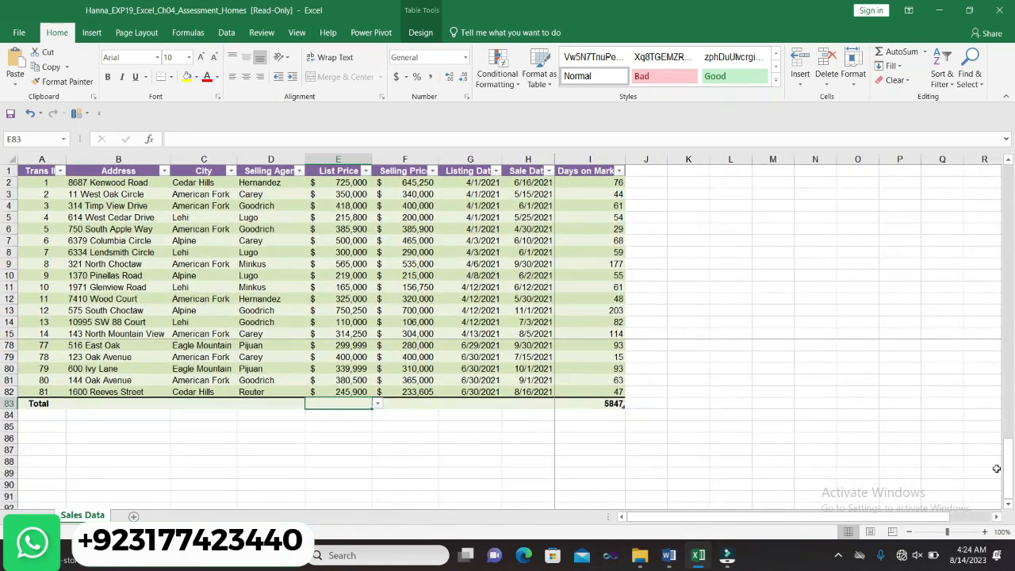
{"action": "left_click", "coordinate": [668, 555]}
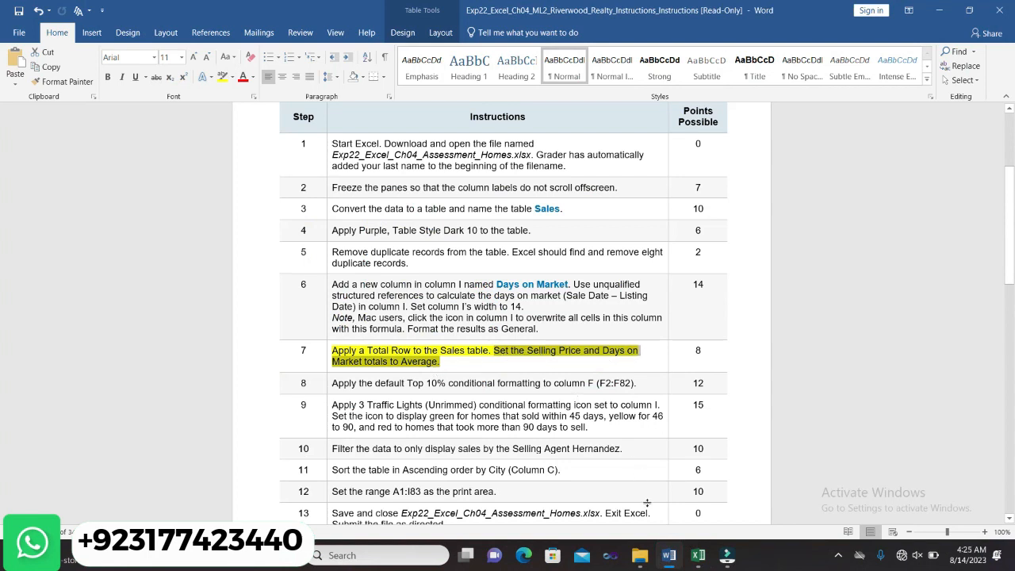
{"action": "left_click", "coordinate": [698, 554]}
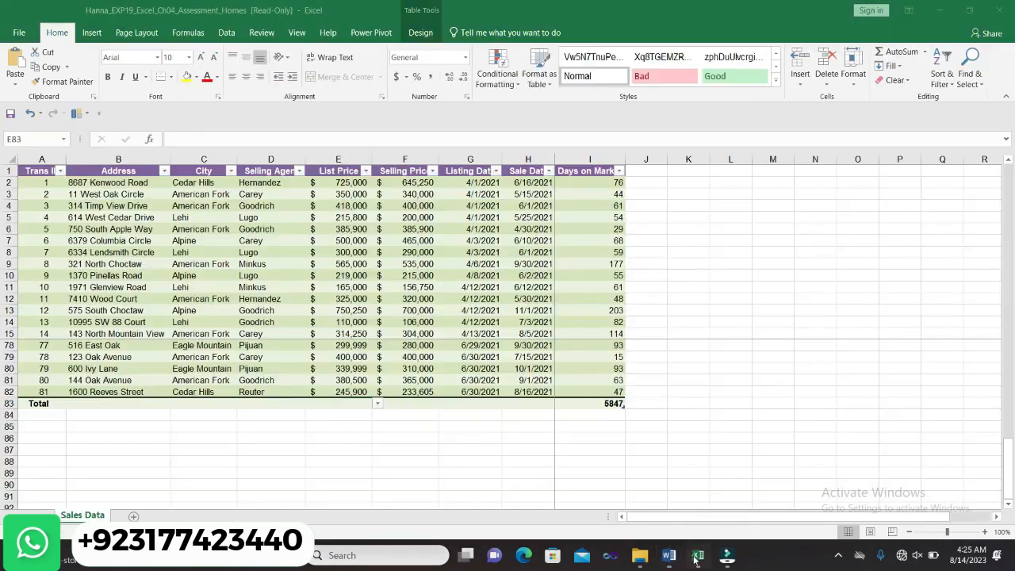
{"action": "left_click", "coordinate": [378, 405]}
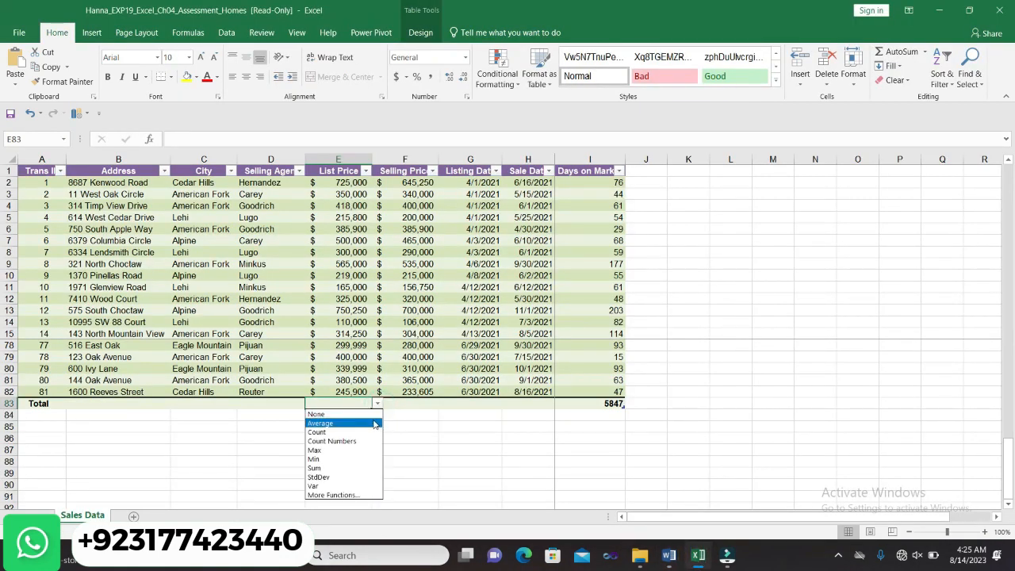
{"action": "left_click", "coordinate": [414, 405]}
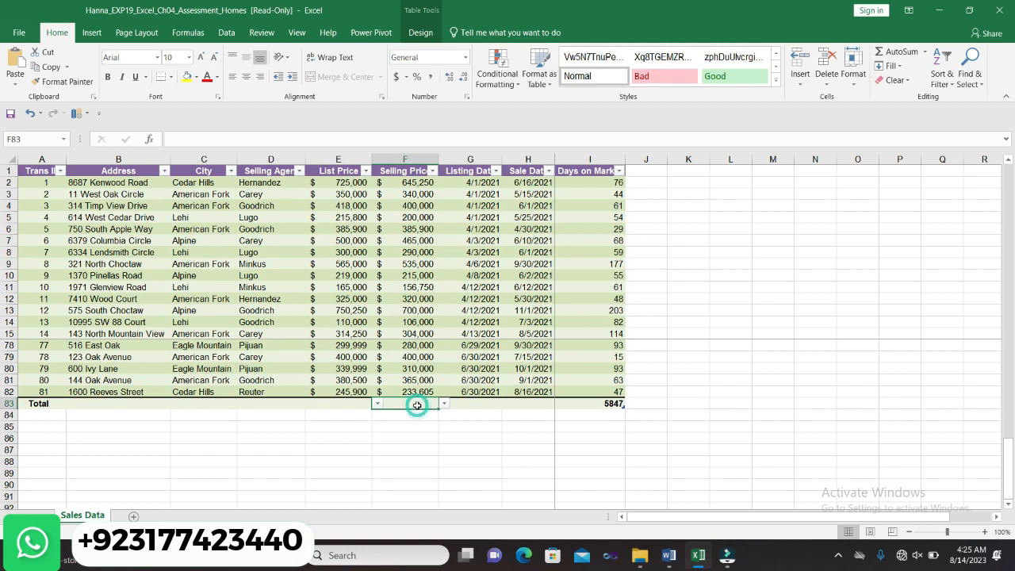
{"action": "left_click", "coordinate": [444, 404]}
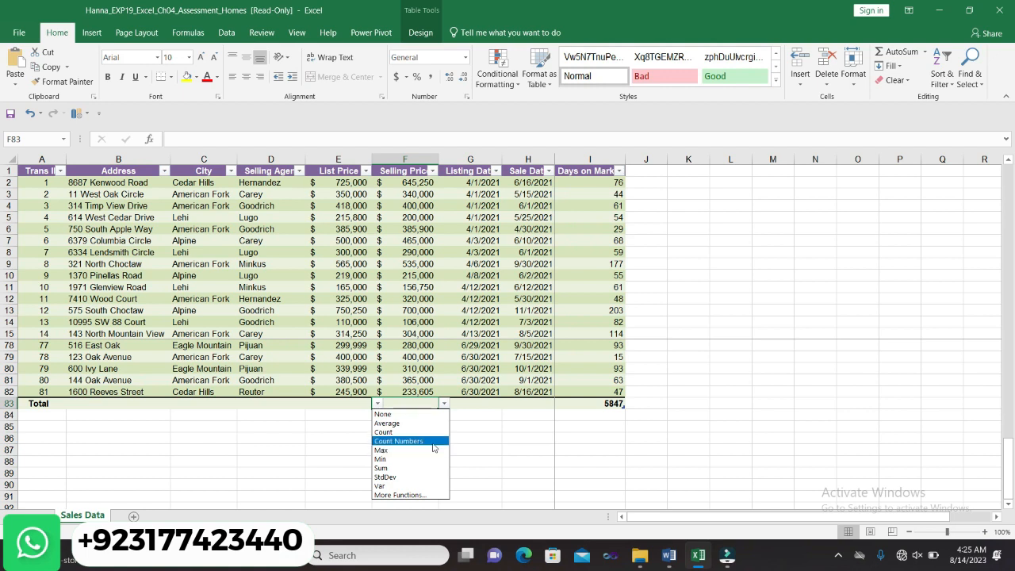
{"action": "left_click", "coordinate": [434, 424]}
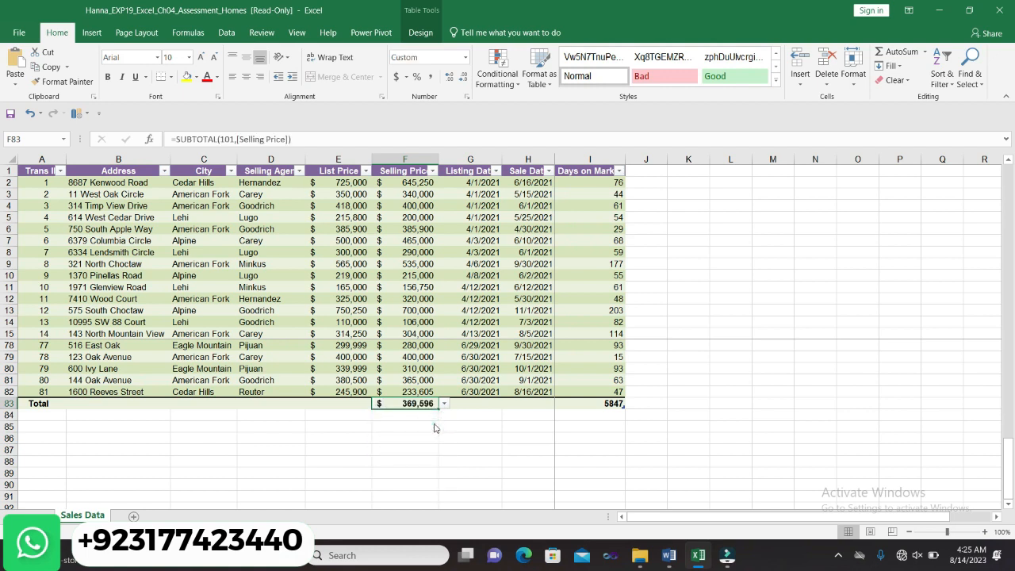
Set the Days on Market total in cell I83 of the Total Row to Average, rechecking step 7 in Word
{"action": "mouse_move", "coordinate": [1007, 474]}
{"action": "left_mouse_down"}
{"action": "mouse_move", "coordinate": [996, 394]}
{"action": "mouse_move", "coordinate": [1006, 456]}
{"action": "left_mouse_up"}
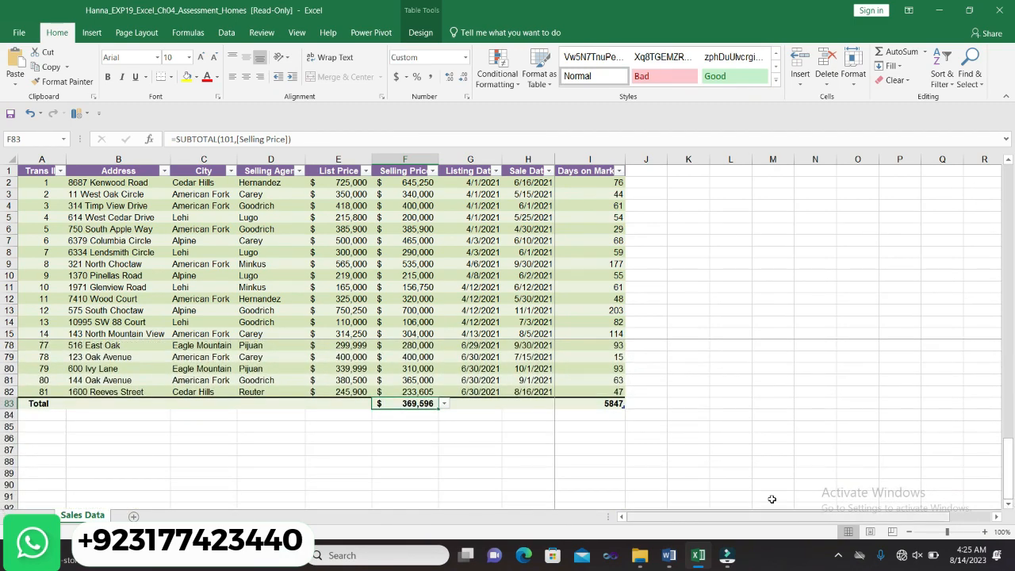
{"action": "left_click", "coordinate": [611, 404]}
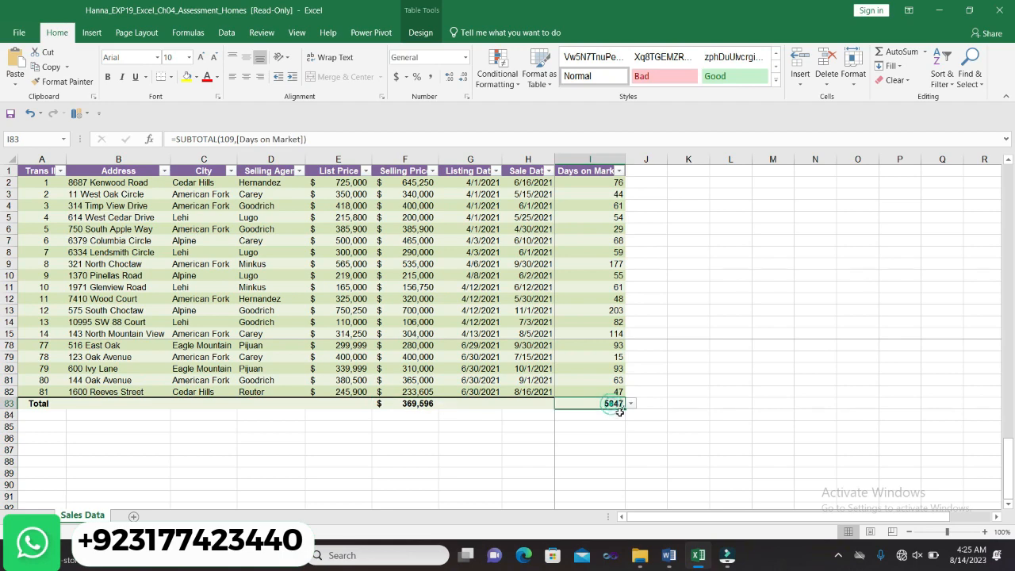
{"action": "key", "text": "alt+Tab"}
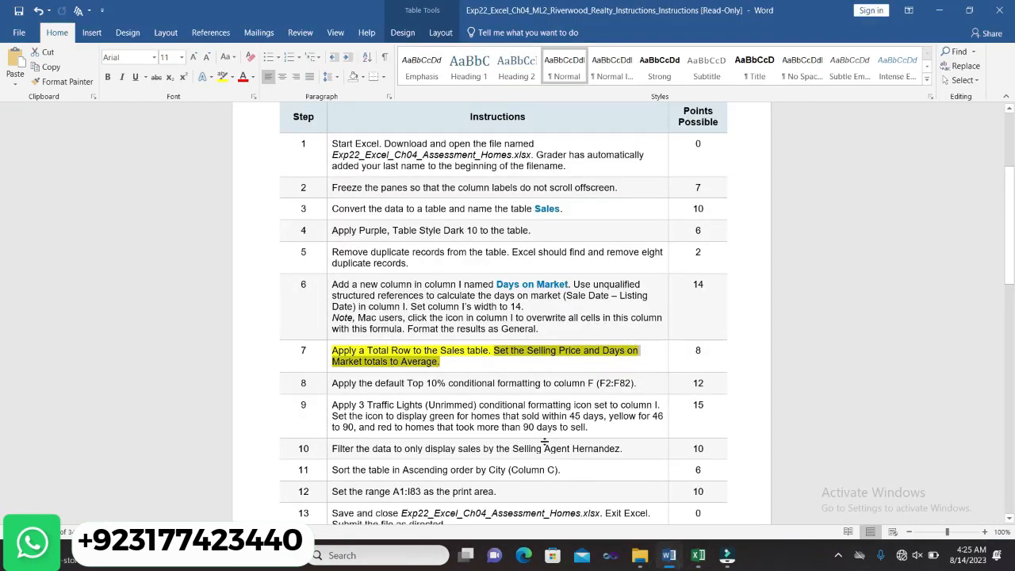
{"action": "key", "text": "alt+Tab"}
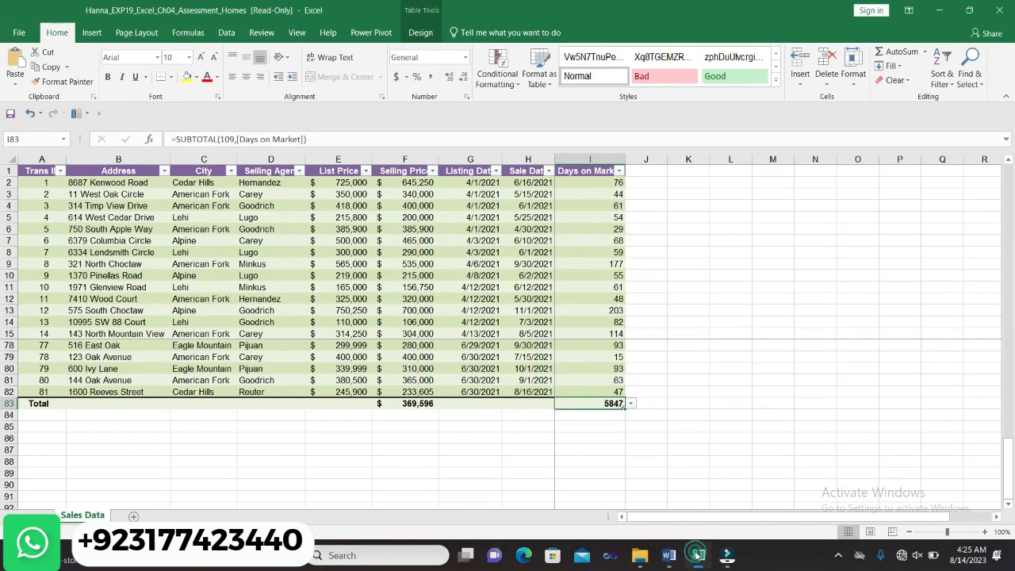
{"action": "left_click", "coordinate": [630, 404]}
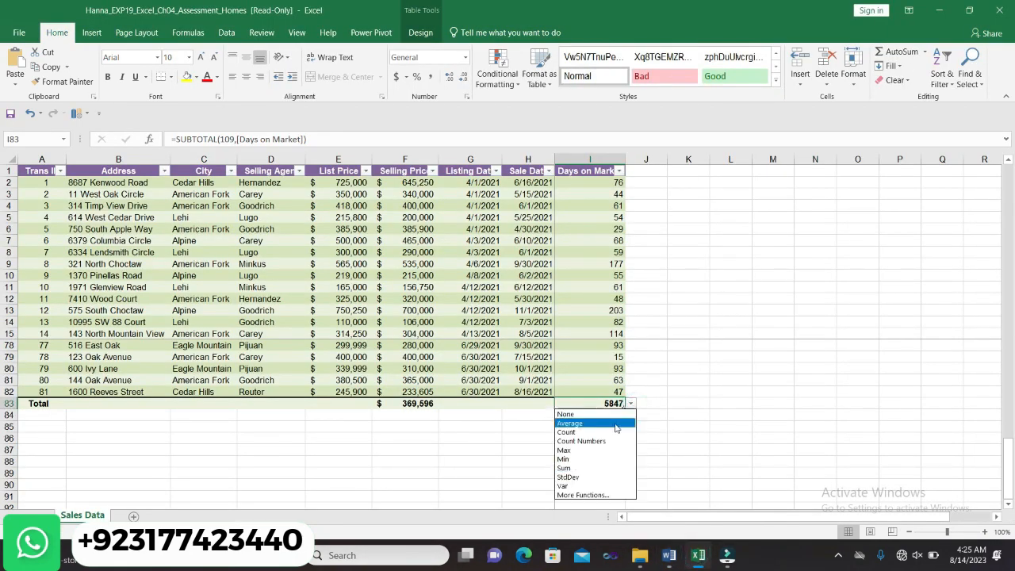
{"action": "left_click", "coordinate": [613, 422]}
{"action": "left_click", "coordinate": [728, 413]}
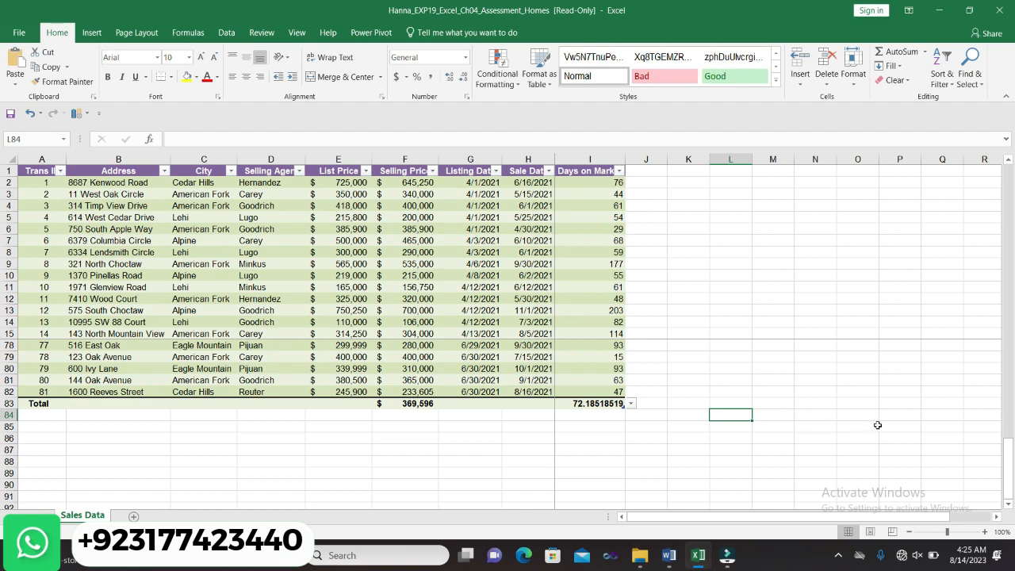
{"action": "left_click_drag", "start_coordinate": [1008, 479], "coordinate": [1006, 145]}
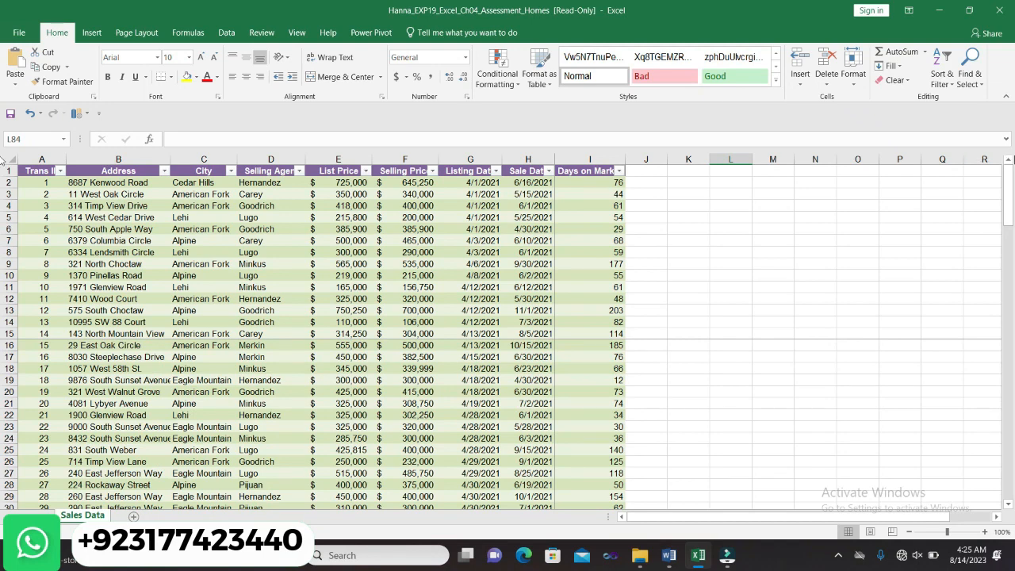
In the Word instructions, clear the highlight from step 7 and highlight step 8 in yellow
{"action": "left_click", "coordinate": [668, 555]}
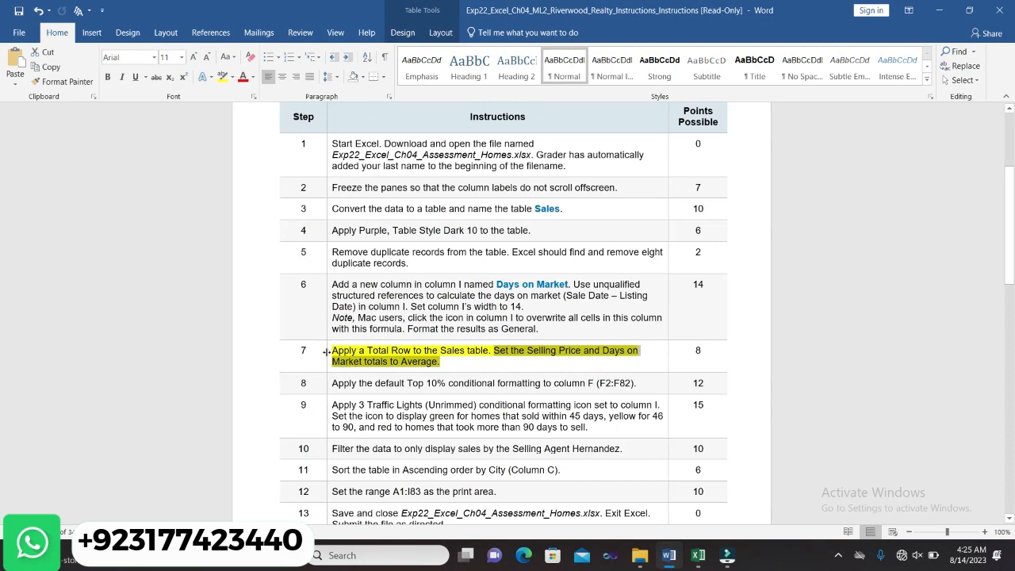
{"action": "left_click", "coordinate": [328, 350]}
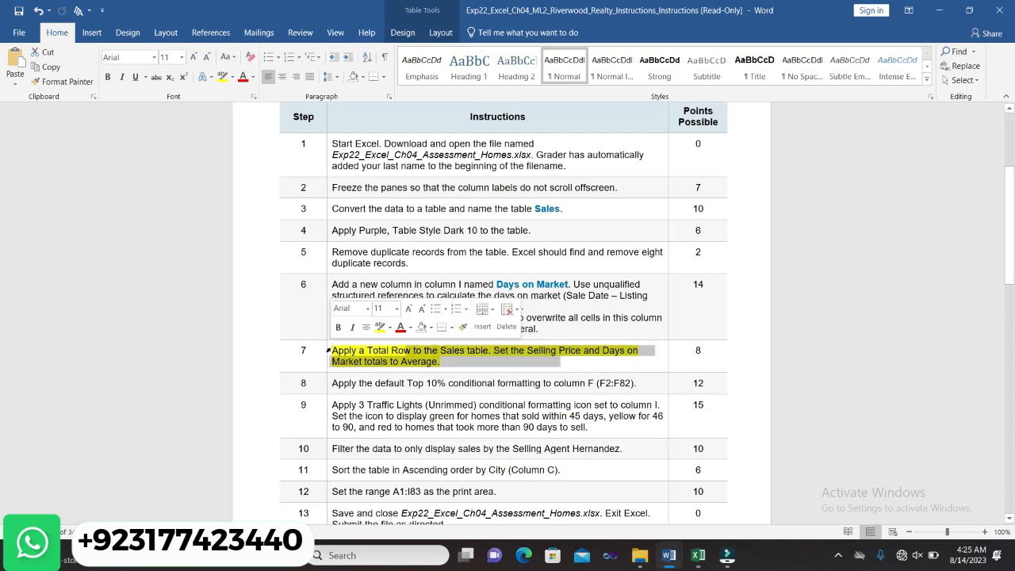
{"action": "left_click", "coordinate": [378, 329]}
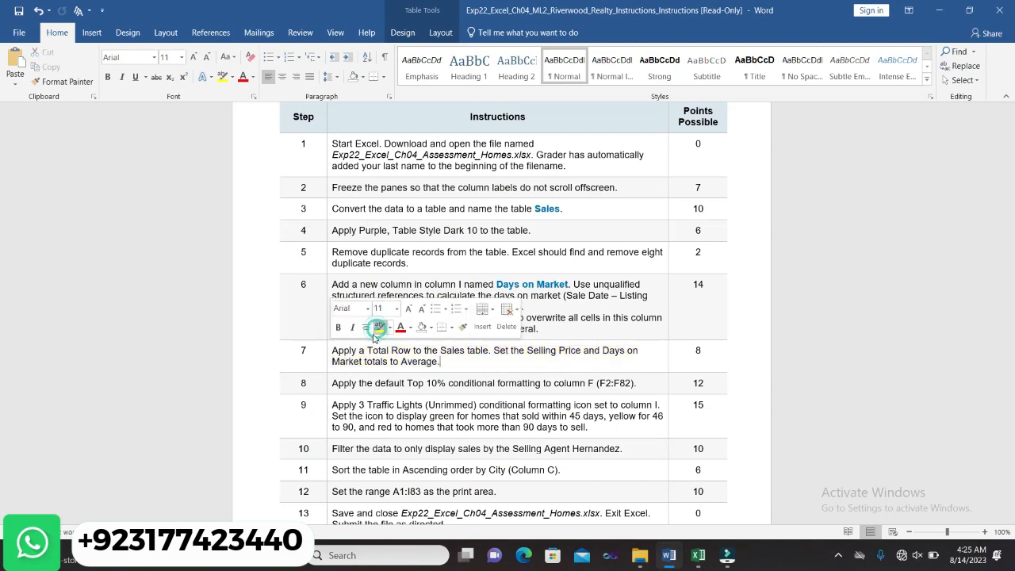
{"action": "left_click", "coordinate": [328, 384]}
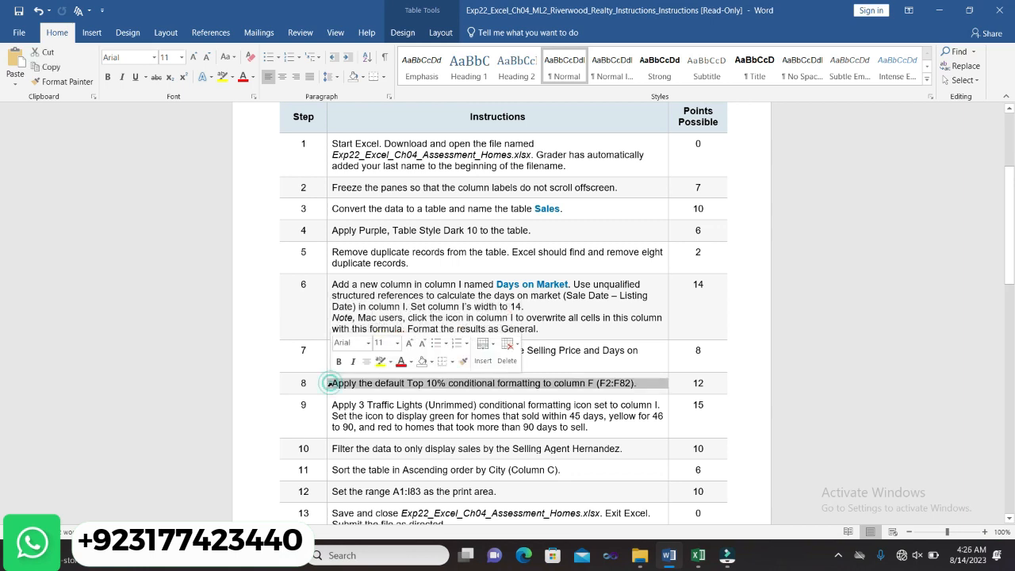
{"action": "left_click", "coordinate": [380, 362]}
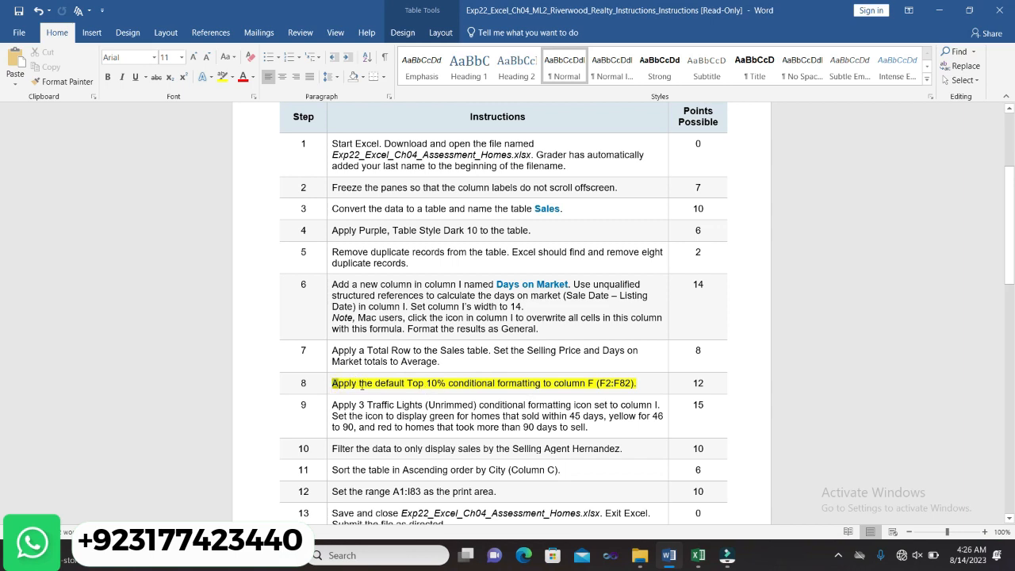
Select the step 8 sentence about Top 10% conditional formatting in the Word instructions, and return to the Excel workbook
{"action": "left_click_drag", "start_coordinate": [341, 383], "coordinate": [568, 369]}
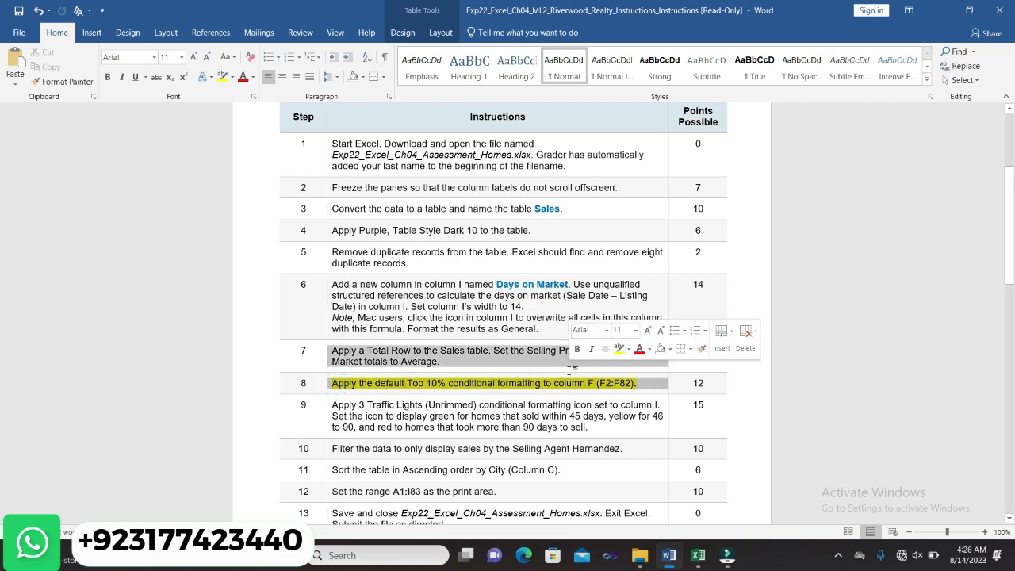
{"action": "left_click", "coordinate": [646, 299]}
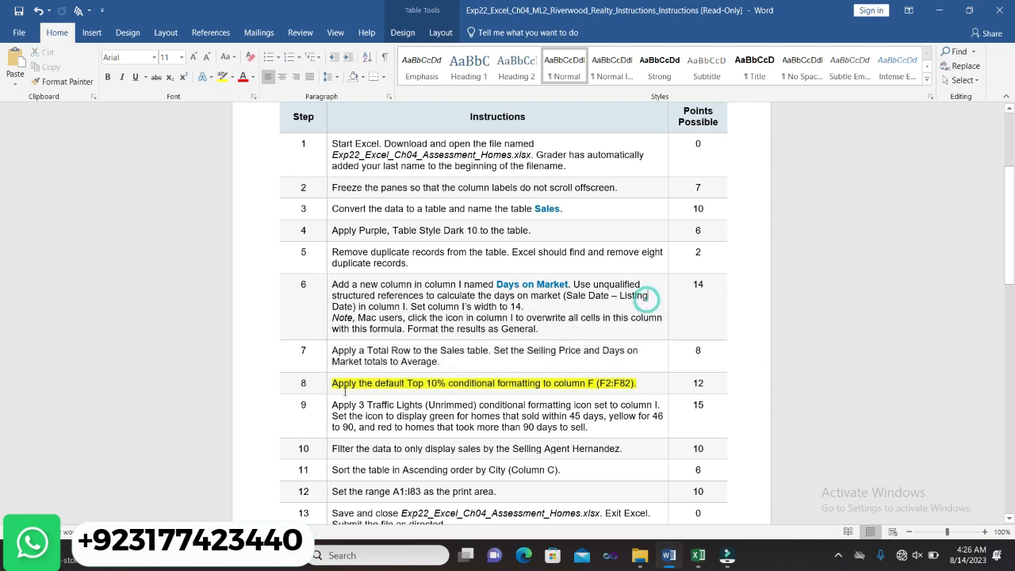
{"action": "left_click_drag", "start_coordinate": [333, 382], "coordinate": [639, 385]}
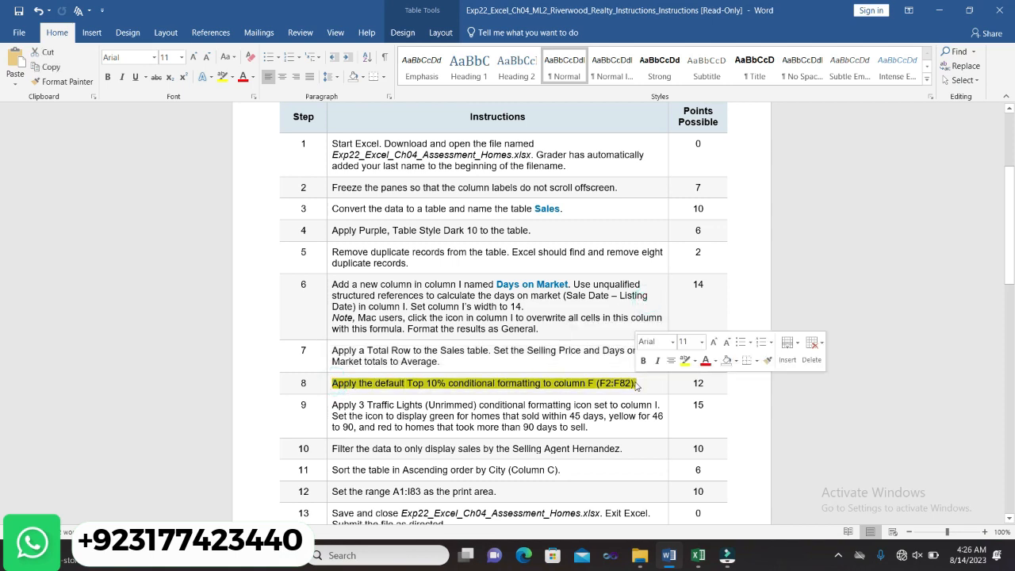
{"action": "left_click", "coordinate": [698, 555]}
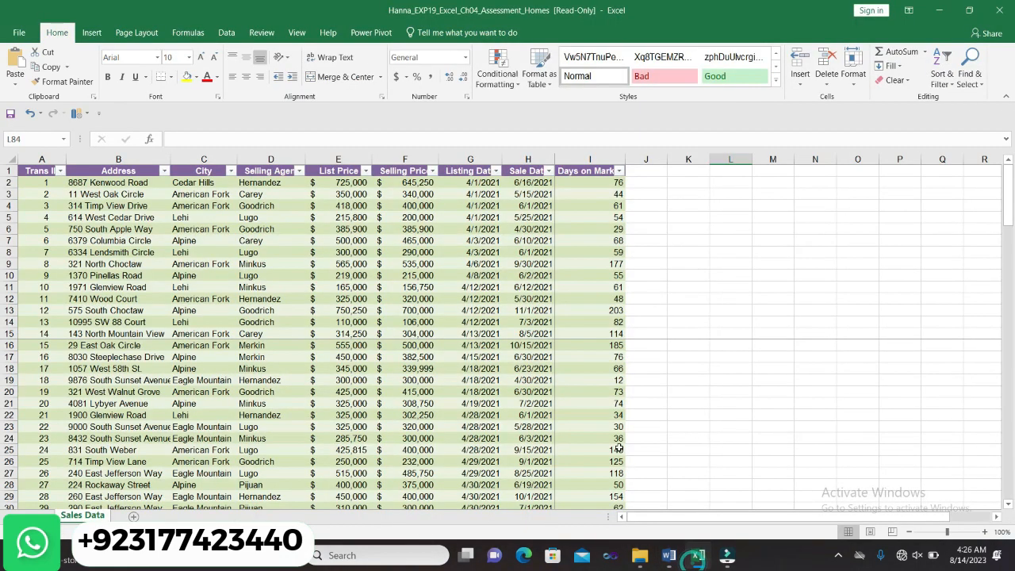
{"action": "left_click", "coordinate": [516, 84]}
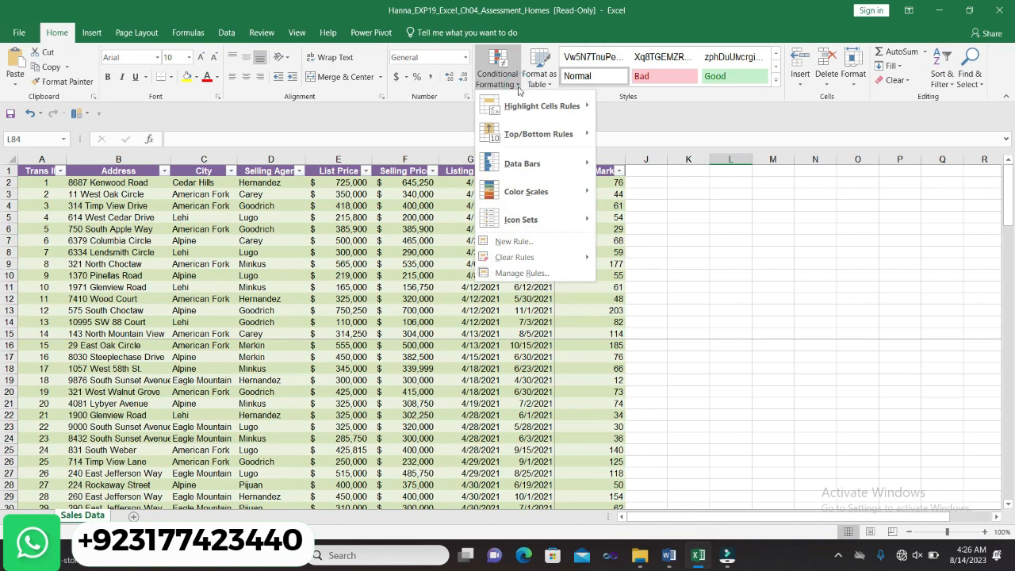
{"action": "mouse_move", "coordinate": [525, 93]}
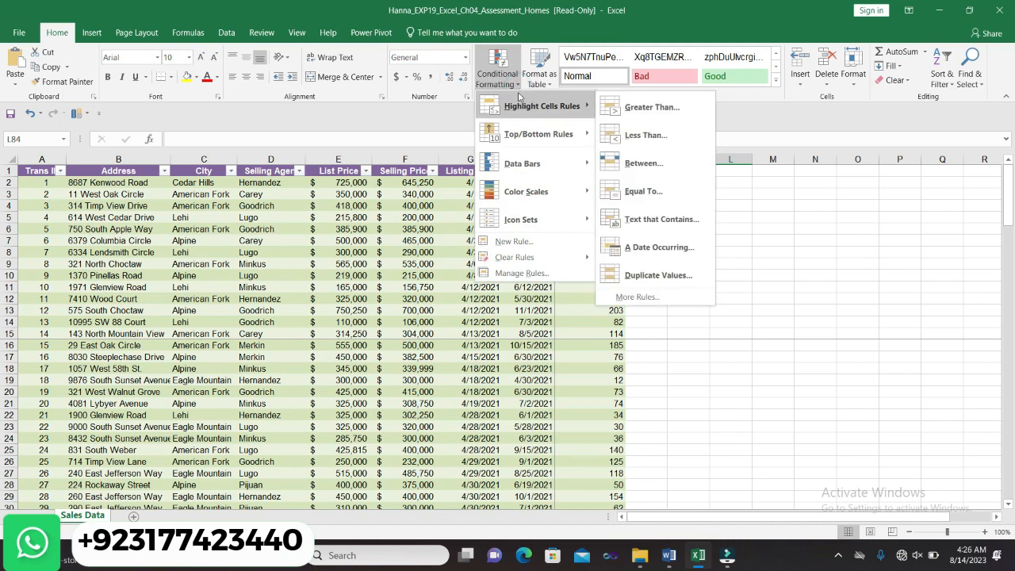
{"action": "left_click", "coordinate": [437, 128]}
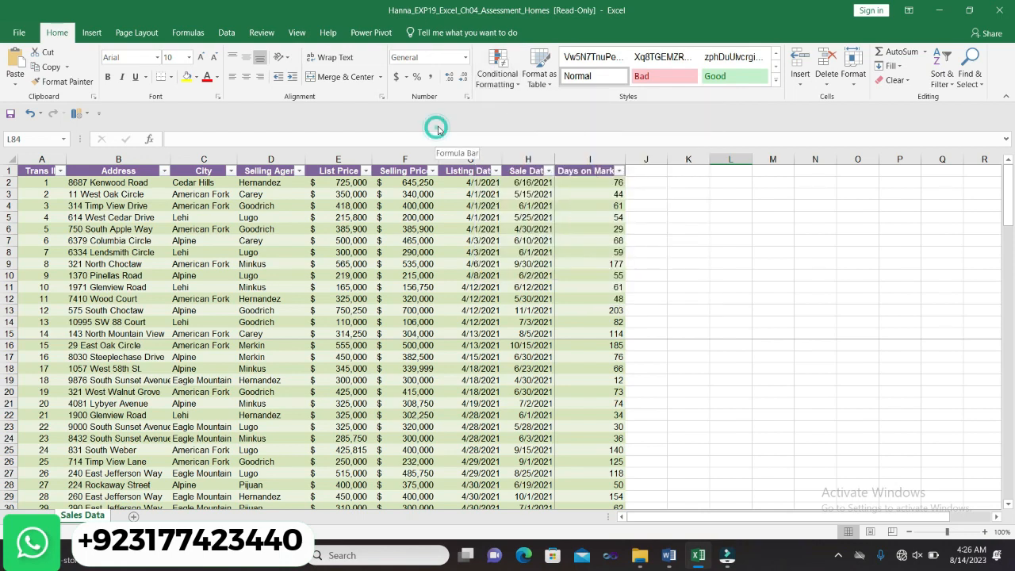
{"action": "left_click", "coordinate": [519, 89]}
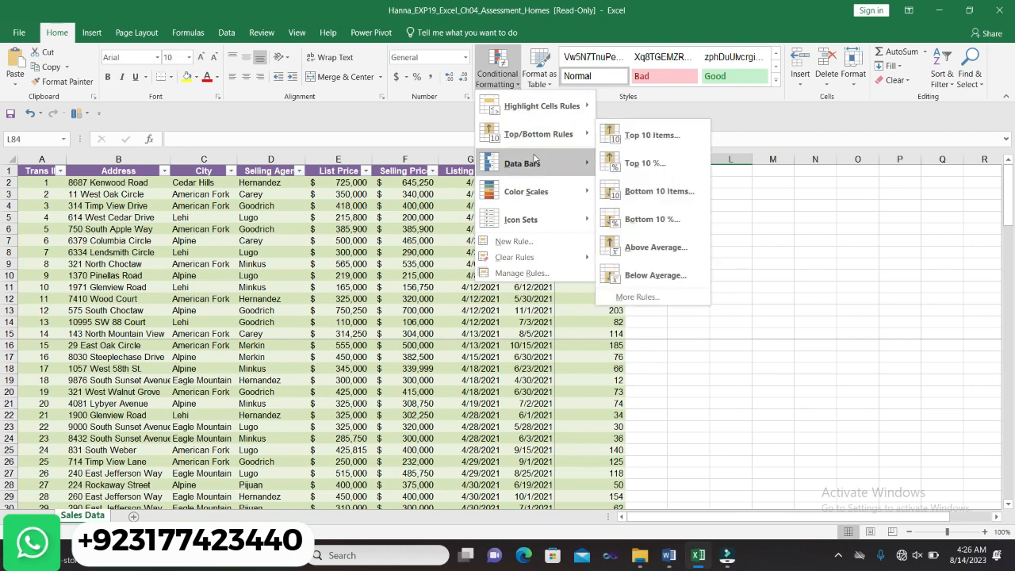
{"action": "mouse_move", "coordinate": [538, 135]}
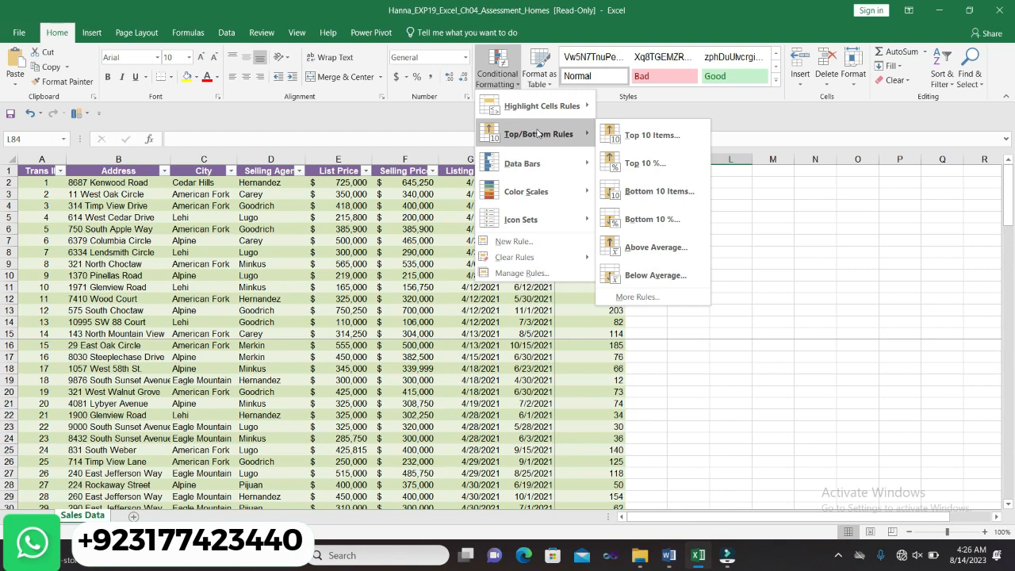
{"action": "left_click", "coordinate": [782, 428]}
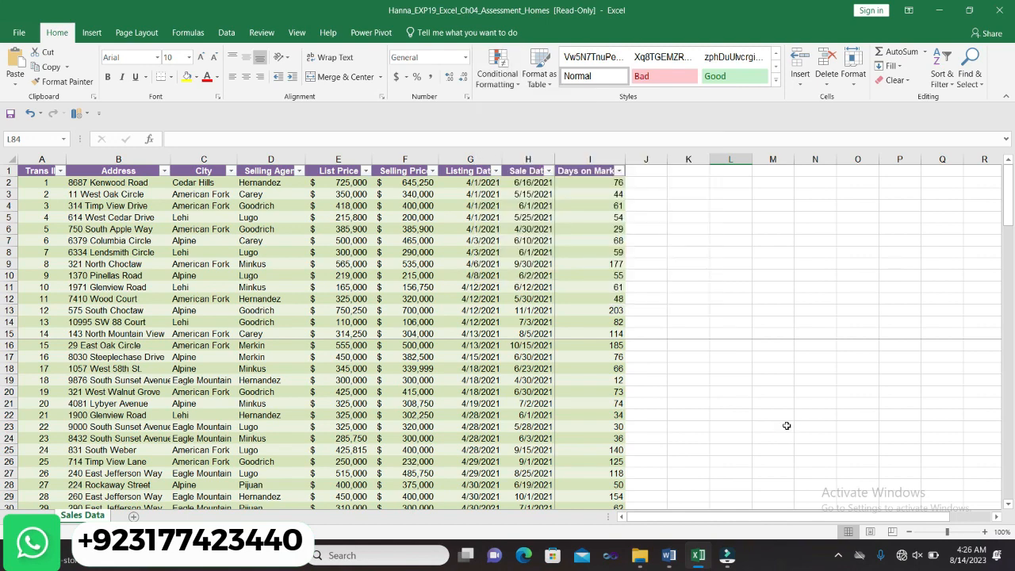
{"action": "left_click", "coordinate": [1009, 229]}
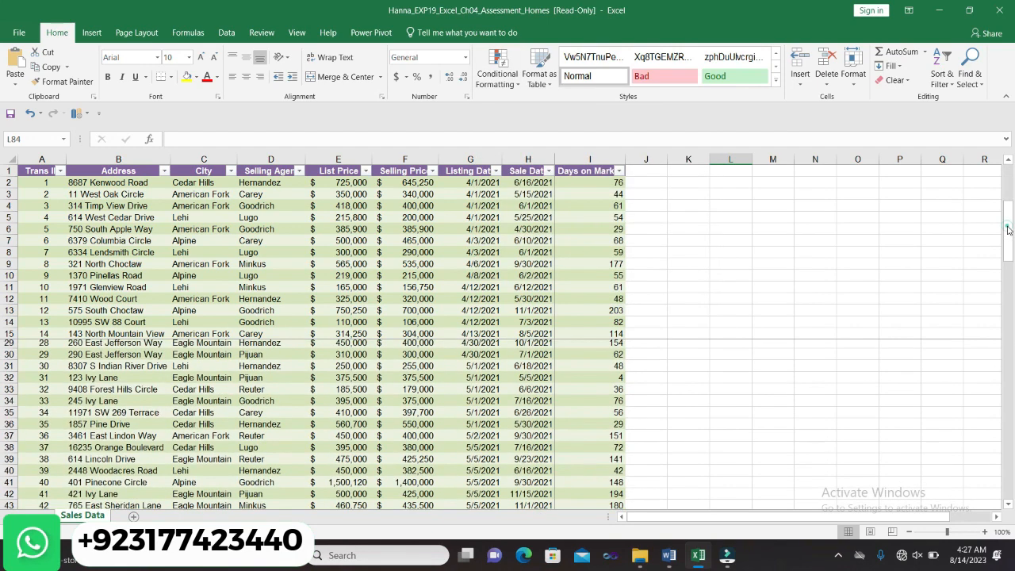
{"action": "left_click_drag", "start_coordinate": [1006, 249], "coordinate": [995, 140]}
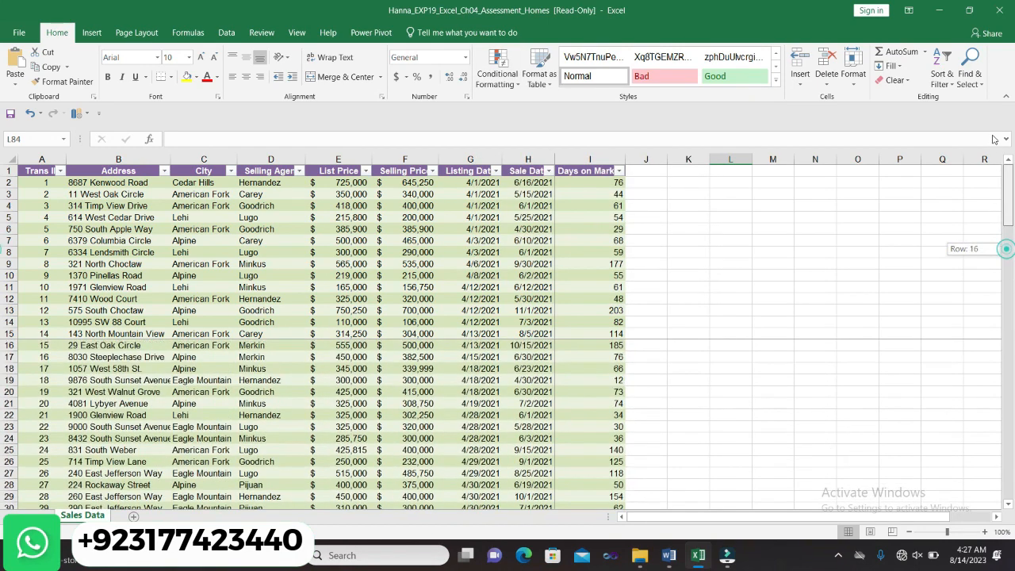
Apply the default Top 10% conditional formatting to the Days on Market cells I2:I82, rechecking step 8 in Word
{"action": "left_click", "coordinate": [596, 181]}
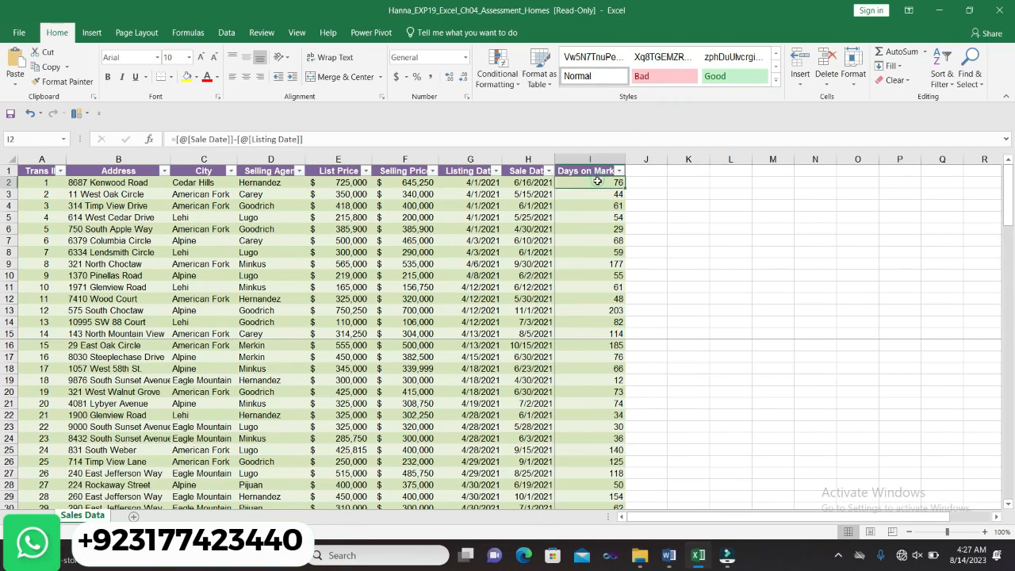
{"action": "left_click_drag", "start_coordinate": [597, 181], "coordinate": [594, 479]}
{"action": "mouse_move", "coordinate": [701, 554]}
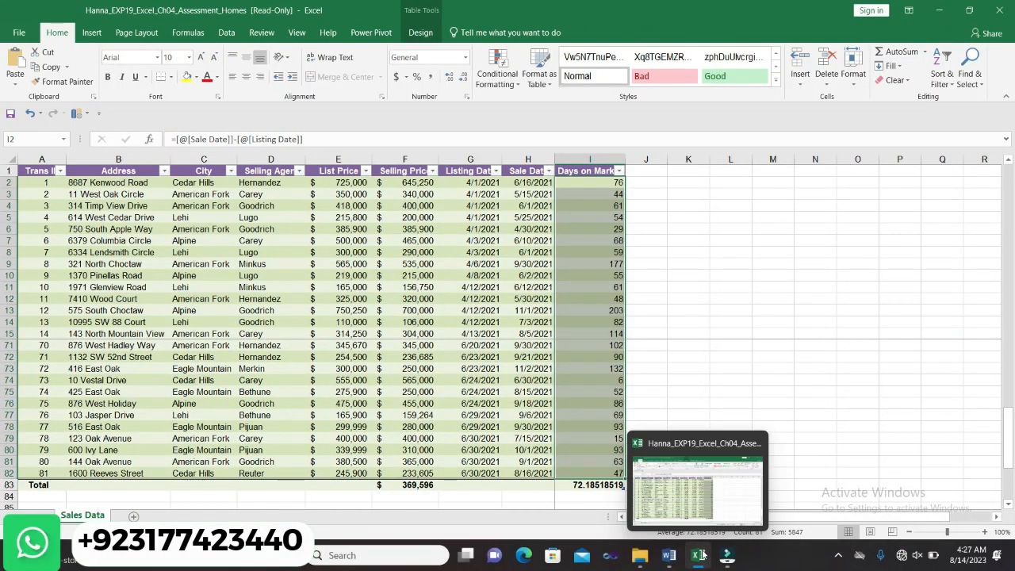
{"action": "left_click", "coordinate": [668, 554]}
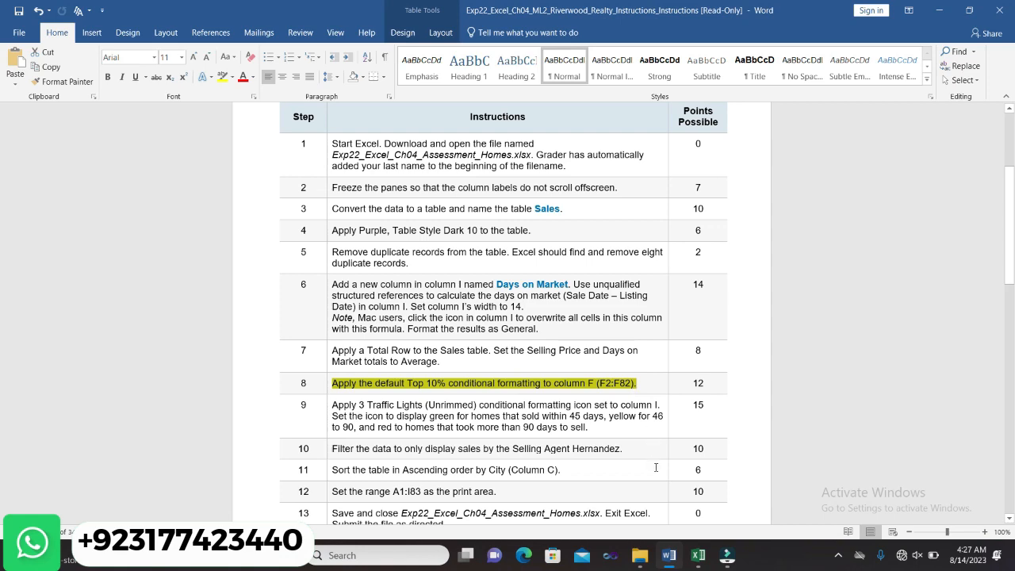
{"action": "mouse_move", "coordinate": [694, 553]}
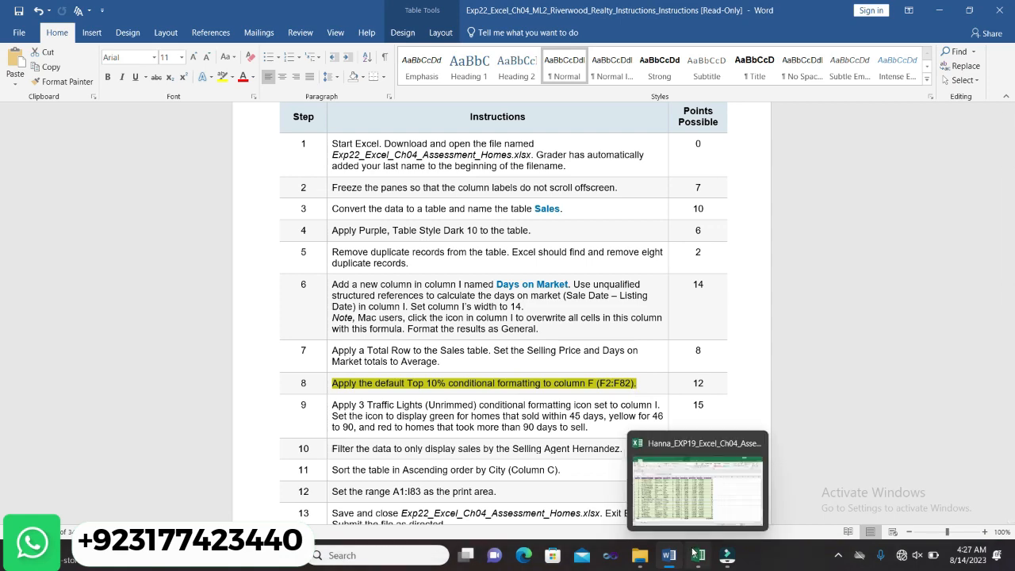
{"action": "left_click", "coordinate": [694, 504]}
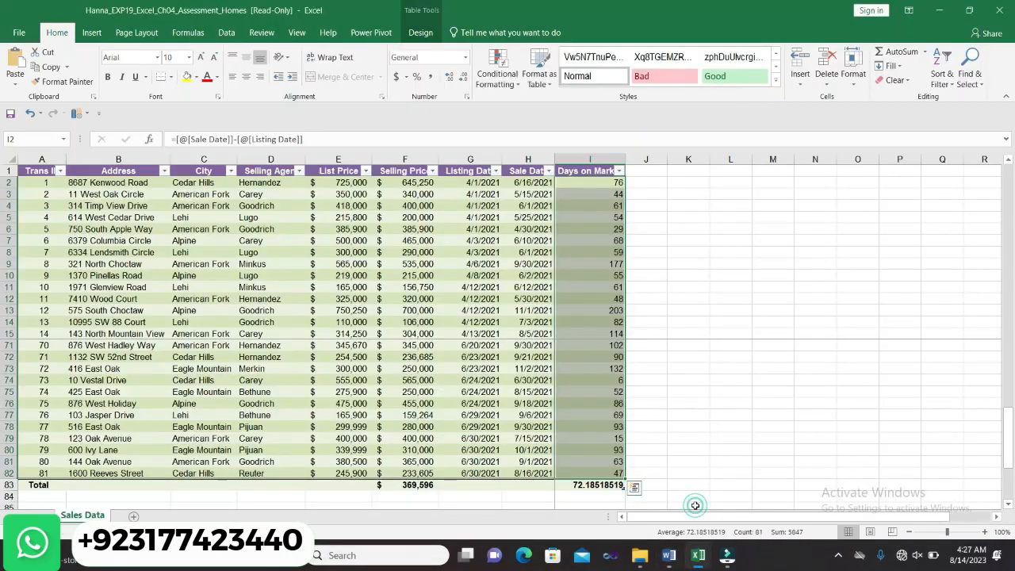
{"action": "left_click", "coordinate": [634, 488]}
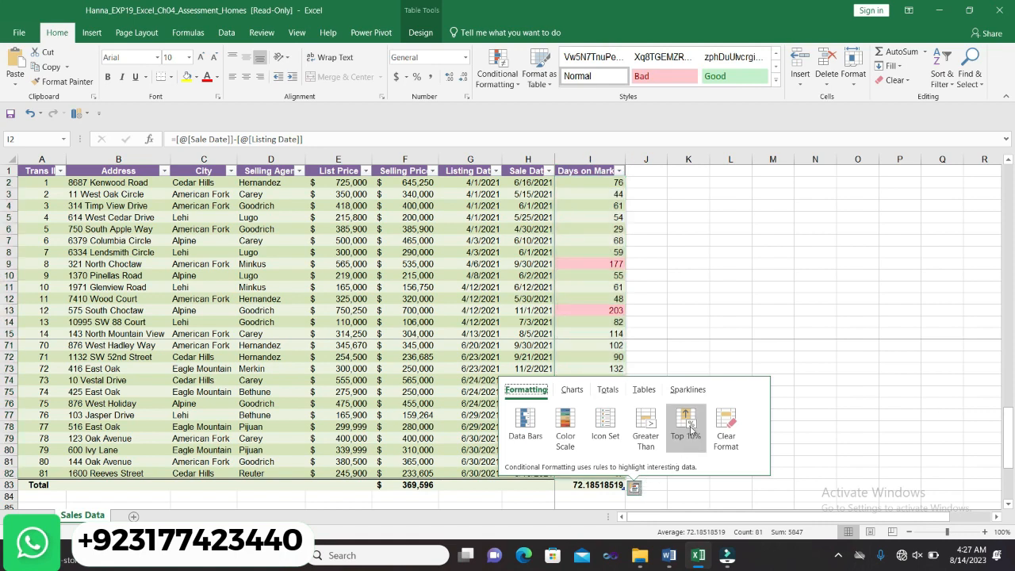
{"action": "left_click", "coordinate": [686, 435]}
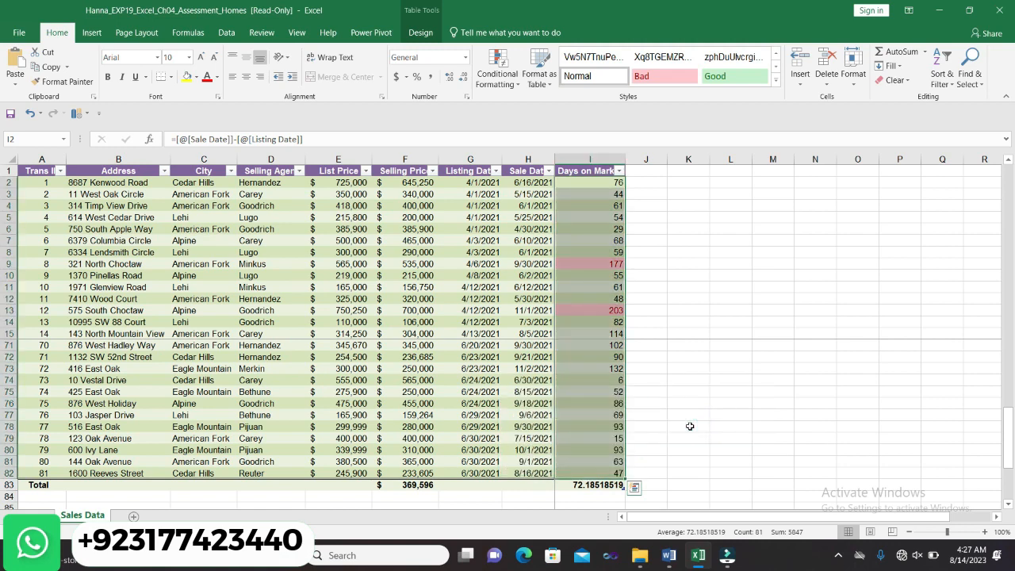
{"action": "left_click", "coordinate": [706, 387]}
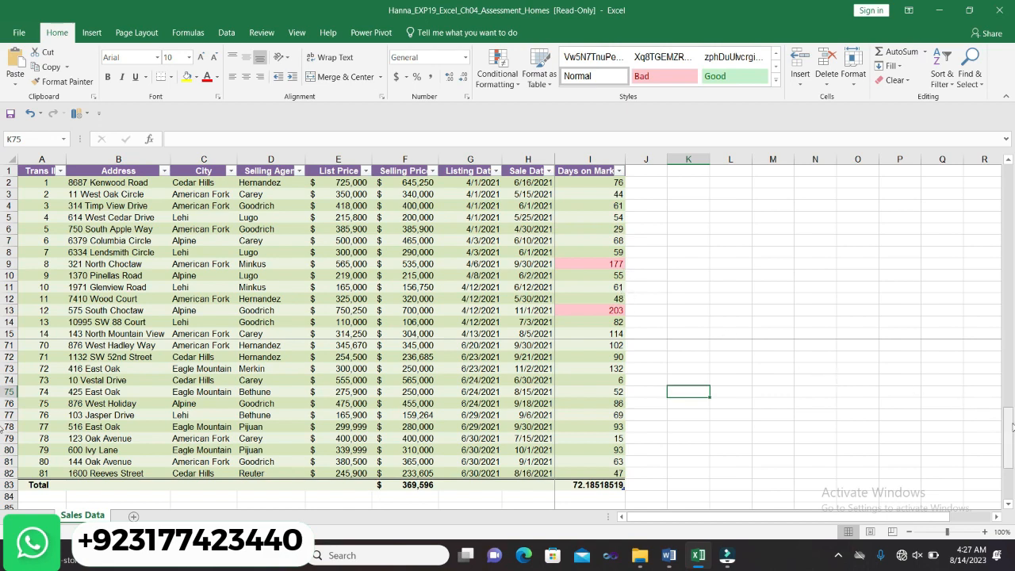
{"action": "left_click_drag", "start_coordinate": [1007, 420], "coordinate": [1008, 414]}
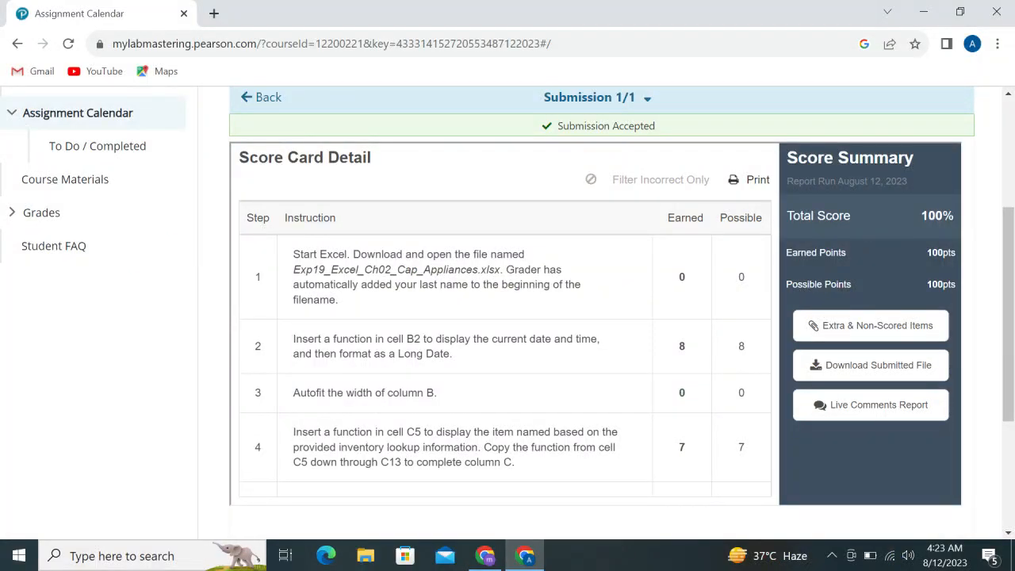